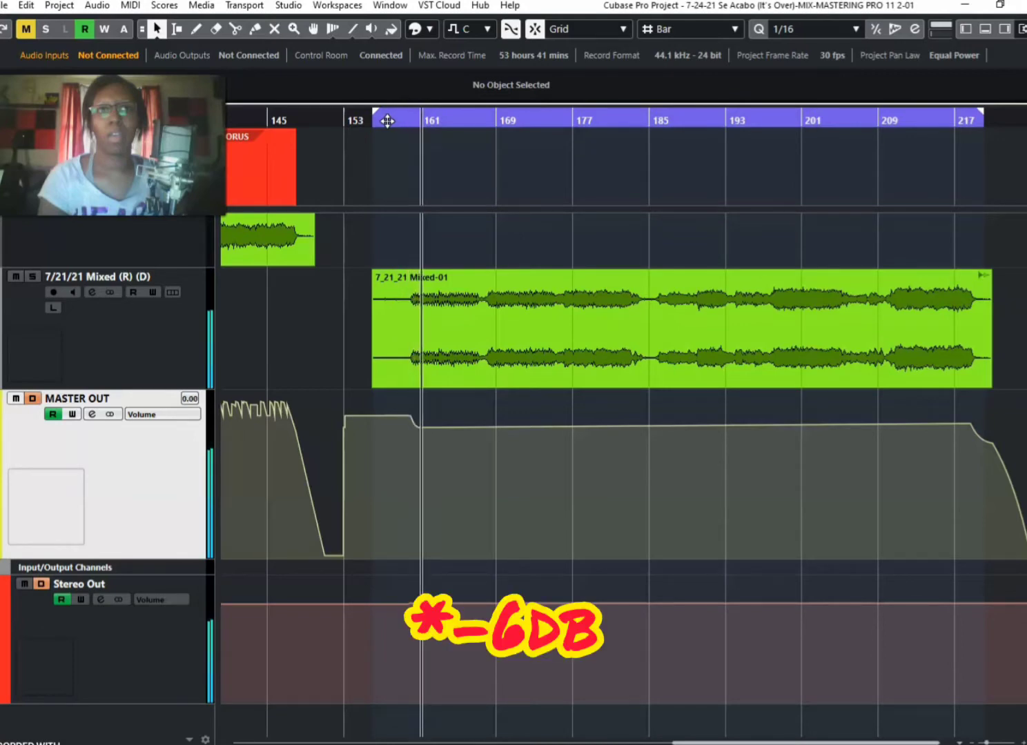
- Show the mixer in the lower zone and play the 7_21_21 Mixed-01 clip from several positions to check channel levels
{"action": "left_click", "coordinate": [986, 28]}
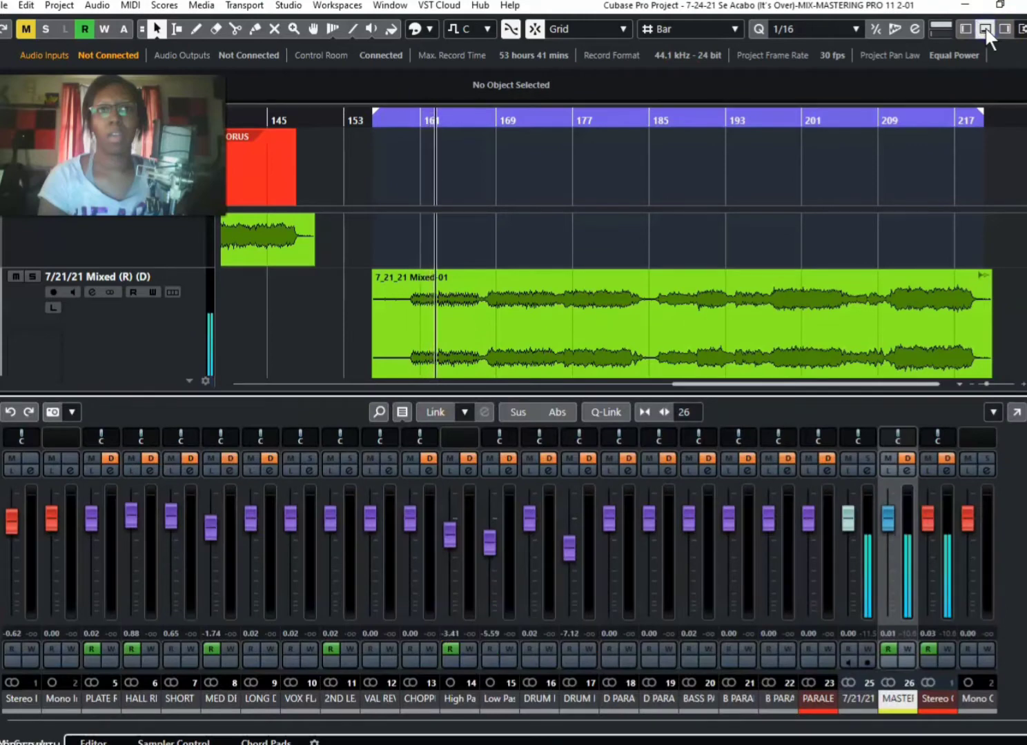
{"action": "left_click", "coordinate": [563, 118]}
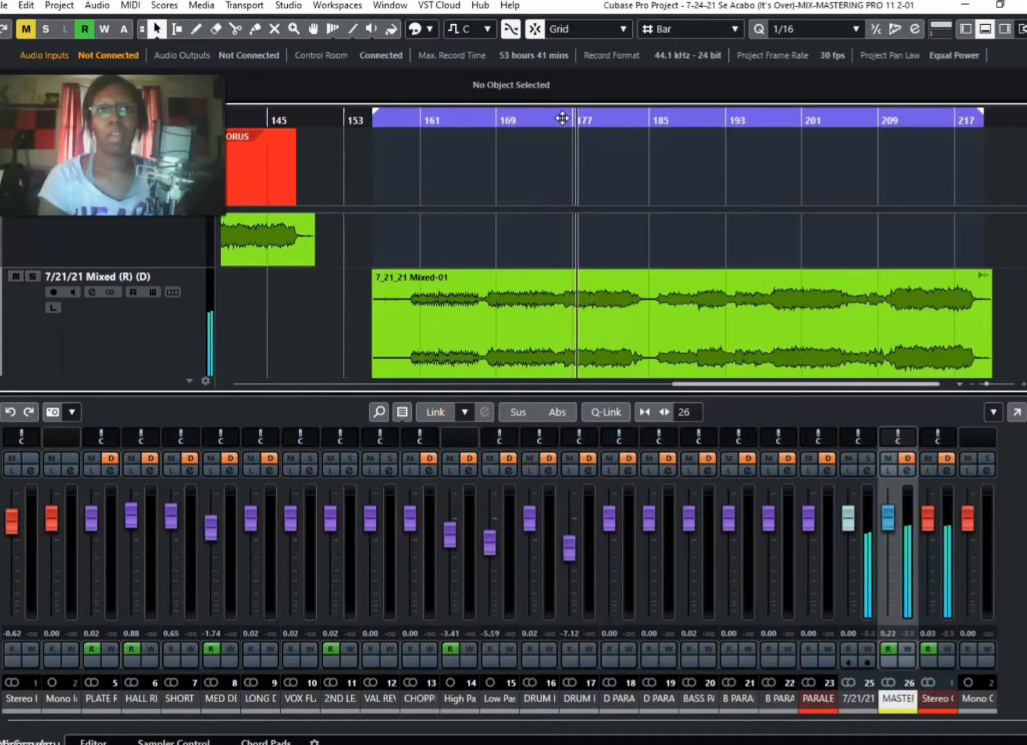
{"action": "left_click", "coordinate": [735, 229]}
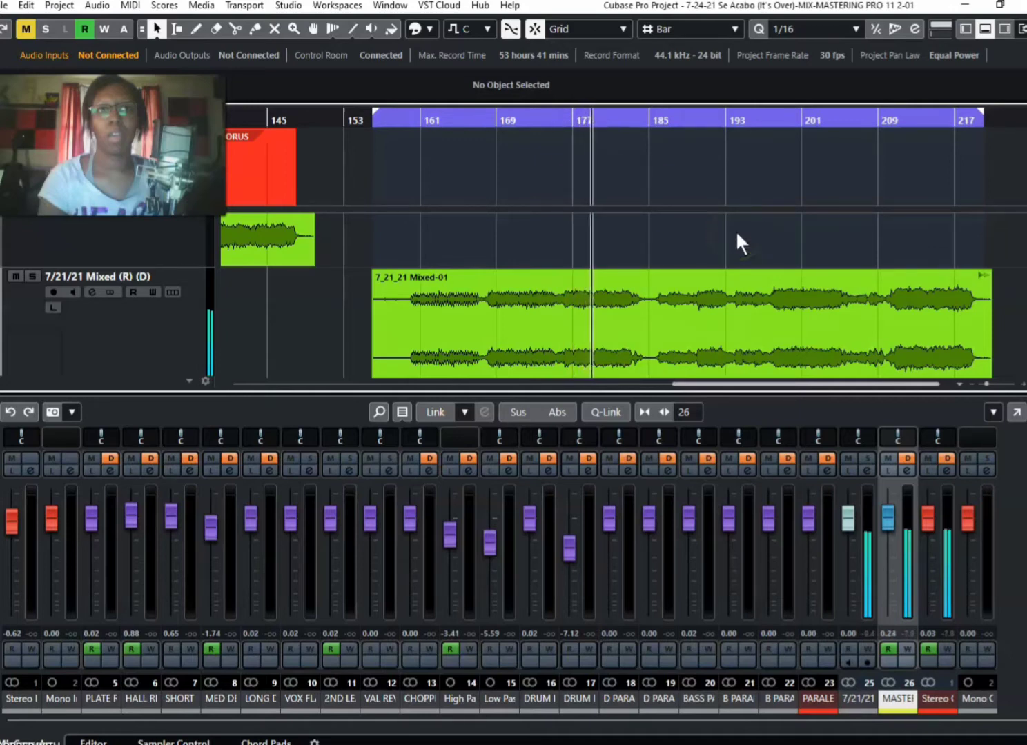
{"action": "left_click", "coordinate": [776, 121]}
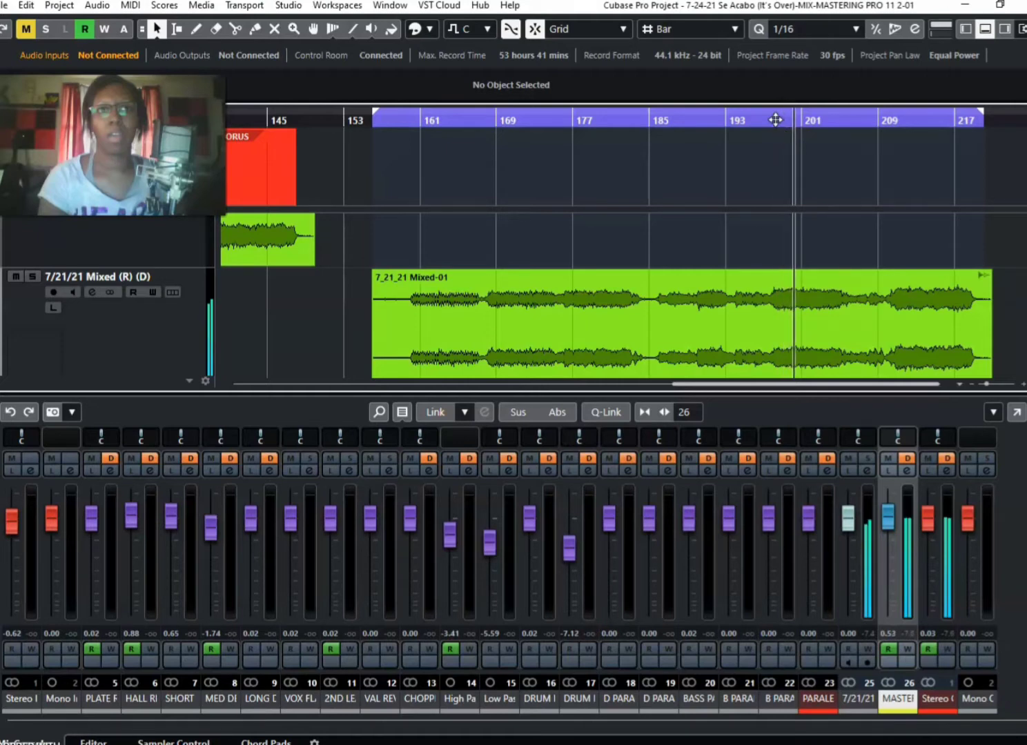
{"action": "left_click", "coordinate": [912, 145]}
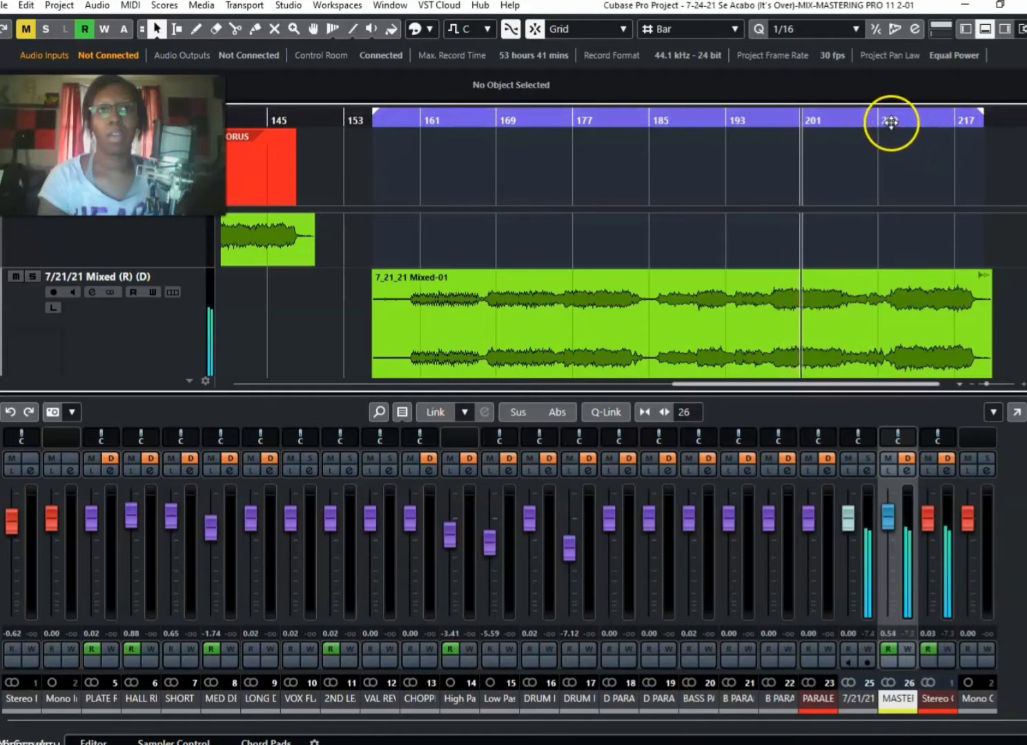
{"action": "left_click", "coordinate": [891, 120]}
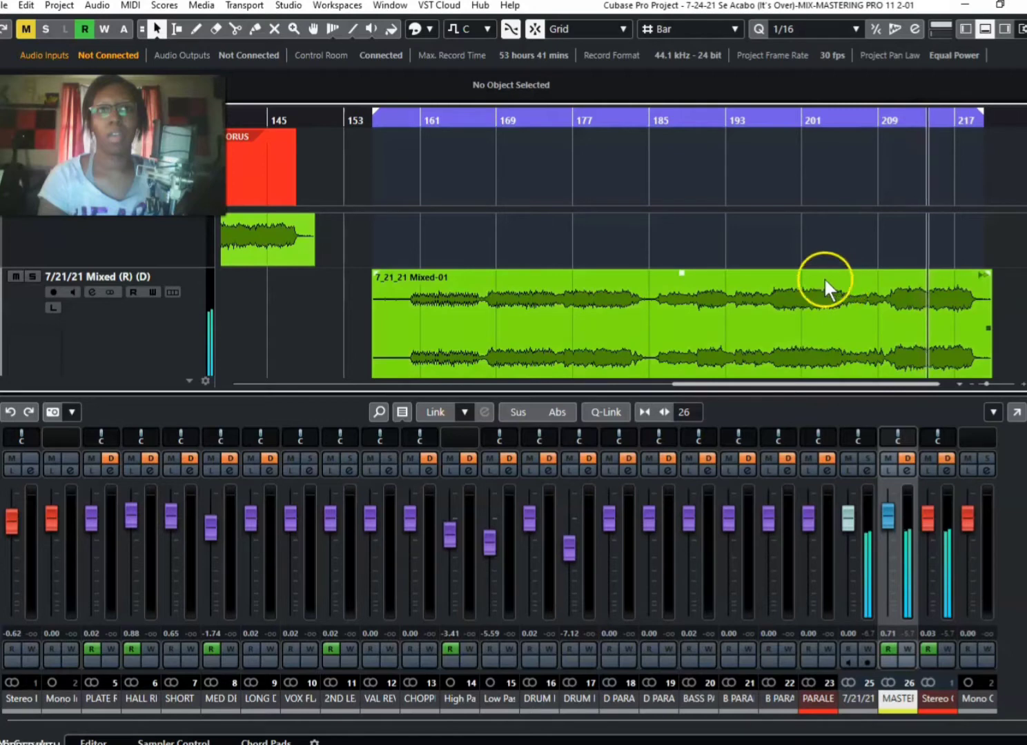
{"action": "left_click", "coordinate": [872, 121]}
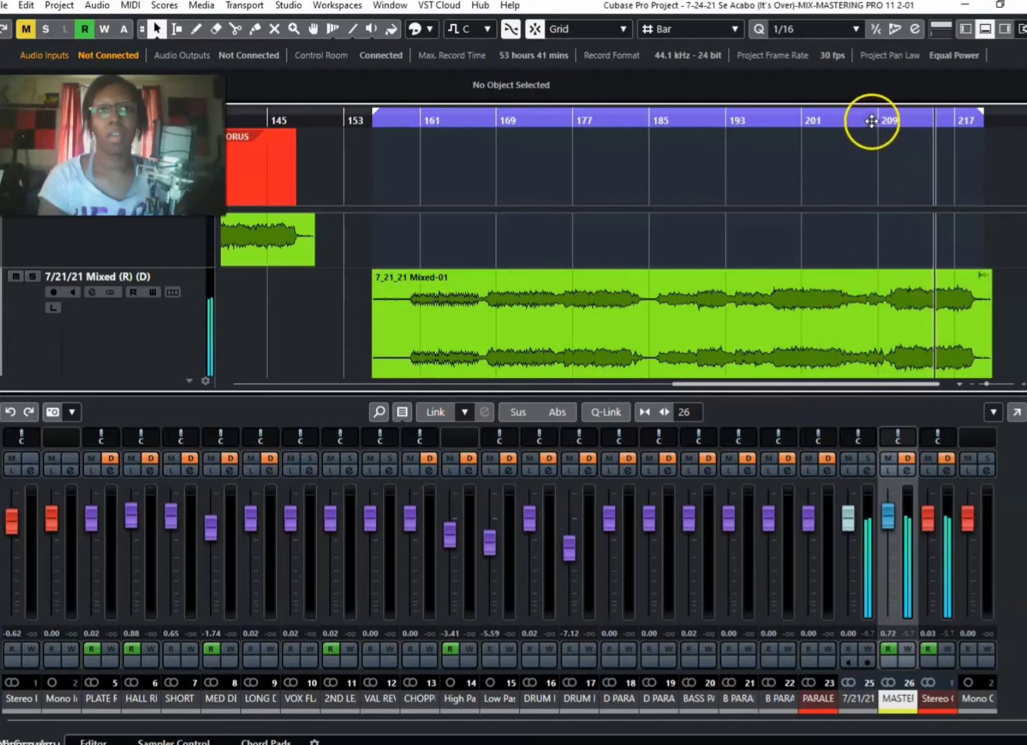
- Reset the Stereo Out and 7/21/21 Mixed peak readings and lower the 7/21/21 Mixed channel fader to -0.46
{"action": "left_click", "coordinate": [945, 629]}
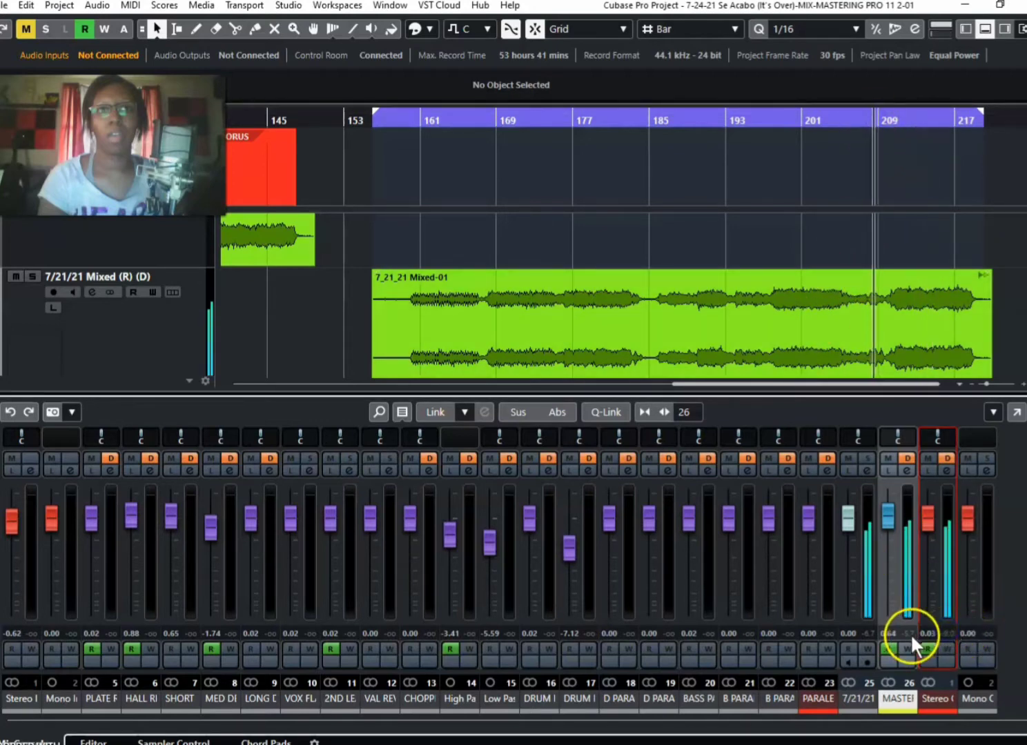
{"action": "left_click", "coordinate": [866, 632]}
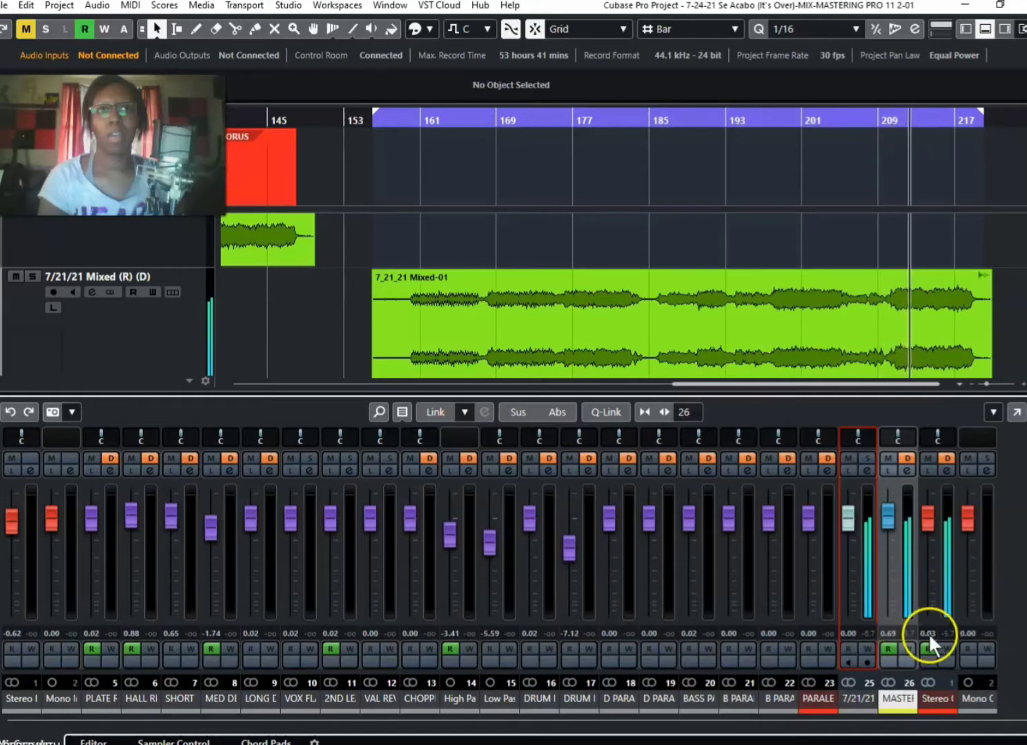
{"action": "left_click_drag", "start_coordinate": [852, 524], "coordinate": [852, 527]}
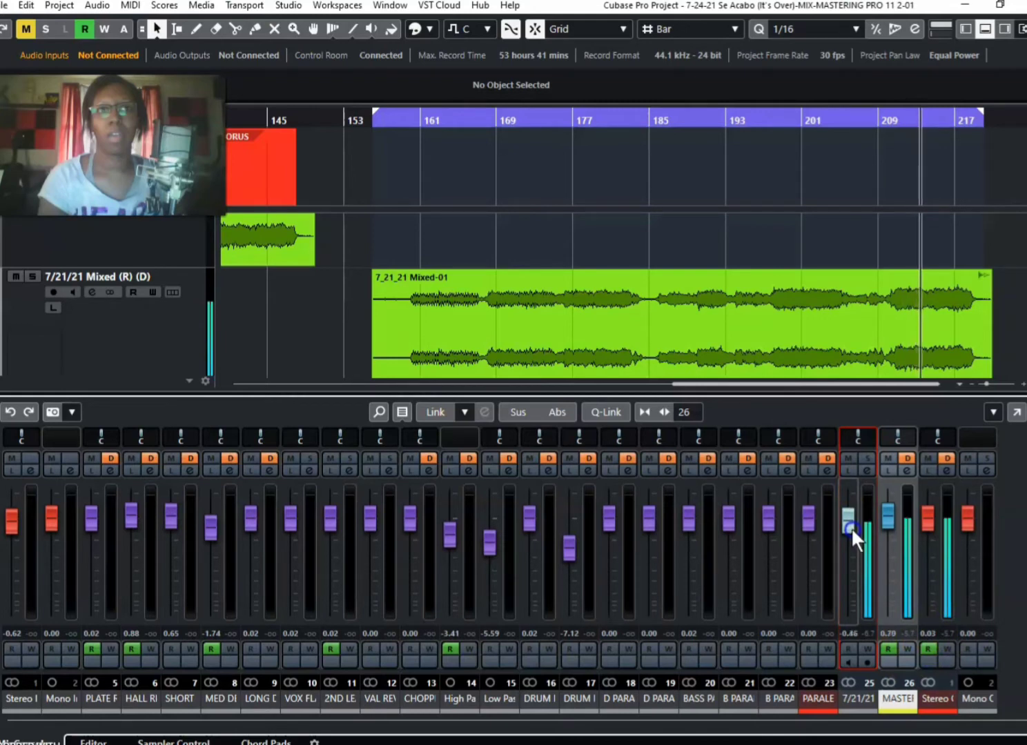
- Replay the loud final section from about bar 209, resetting the peak readings on MASTER OUT, Stereo Out and the 7/21/21 Mixed channel
{"action": "left_click", "coordinate": [907, 630]}
{"action": "left_click", "coordinate": [890, 122]}
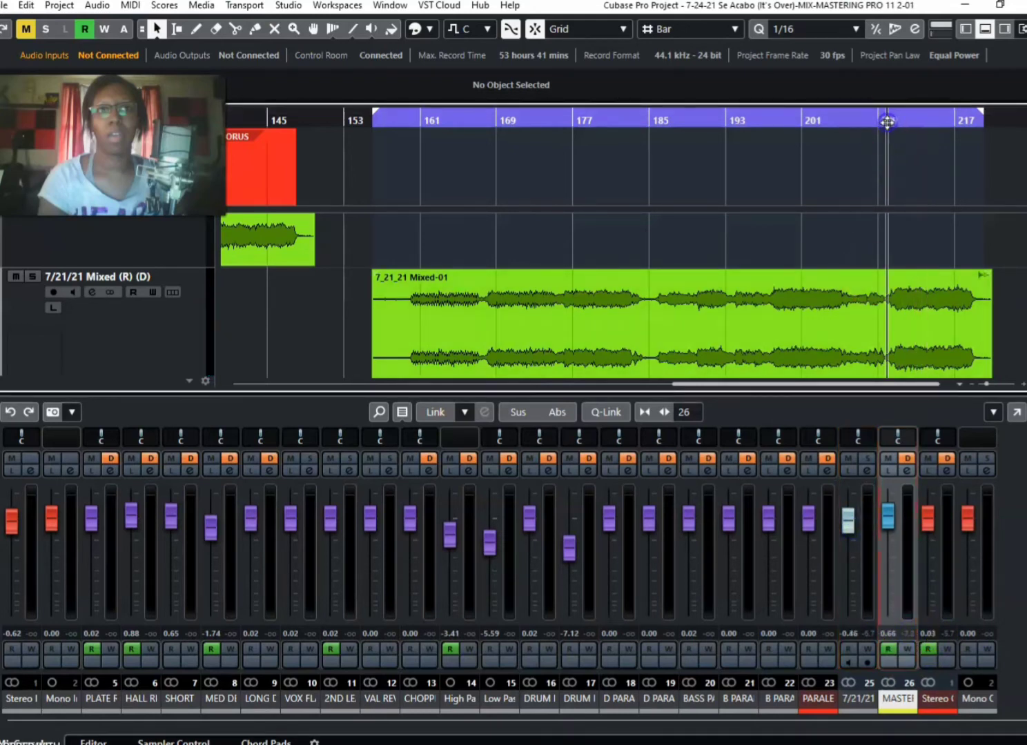
{"action": "left_click", "coordinate": [950, 632]}
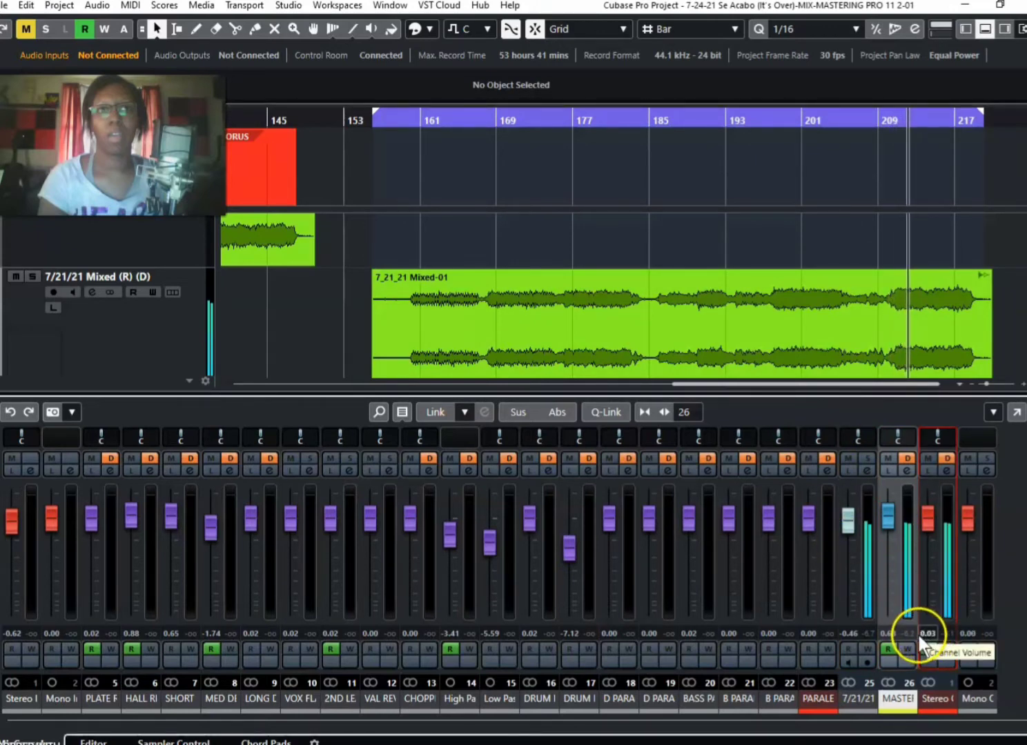
{"action": "left_click", "coordinate": [866, 631]}
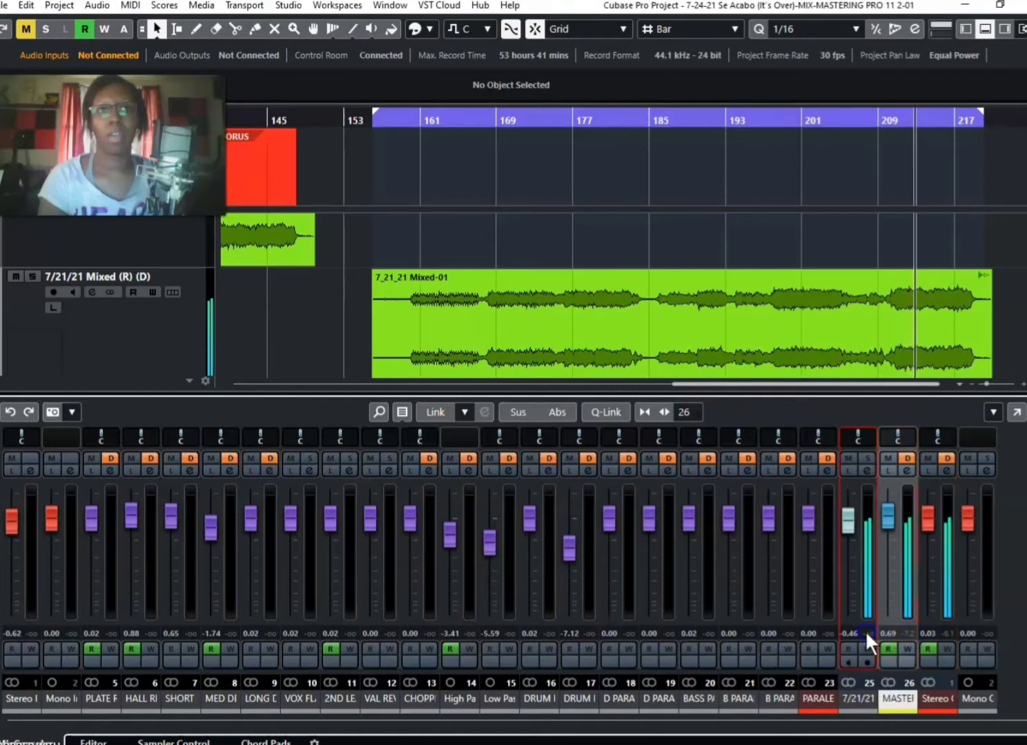
{"action": "left_click", "coordinate": [1020, 602]}
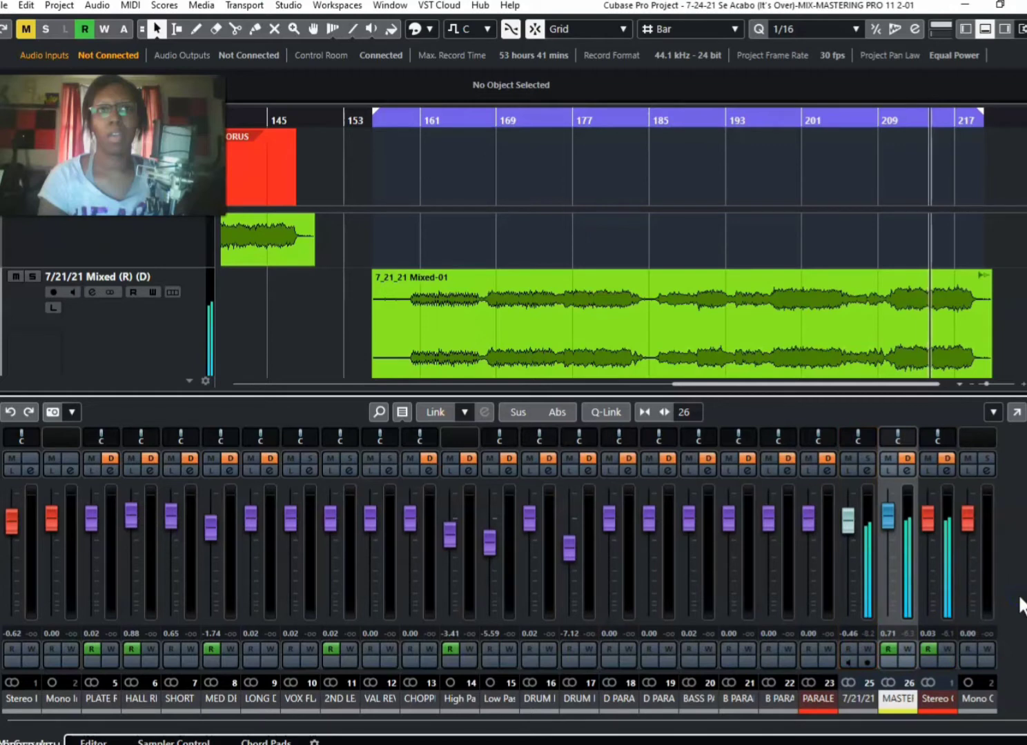
- Hide the mixer, select the 7/21/21 Mixed track and start playback just before bar 161
{"action": "left_click", "coordinate": [985, 31]}
{"action": "left_click", "coordinate": [388, 319]}
{"action": "left_click", "coordinate": [299, 304]}
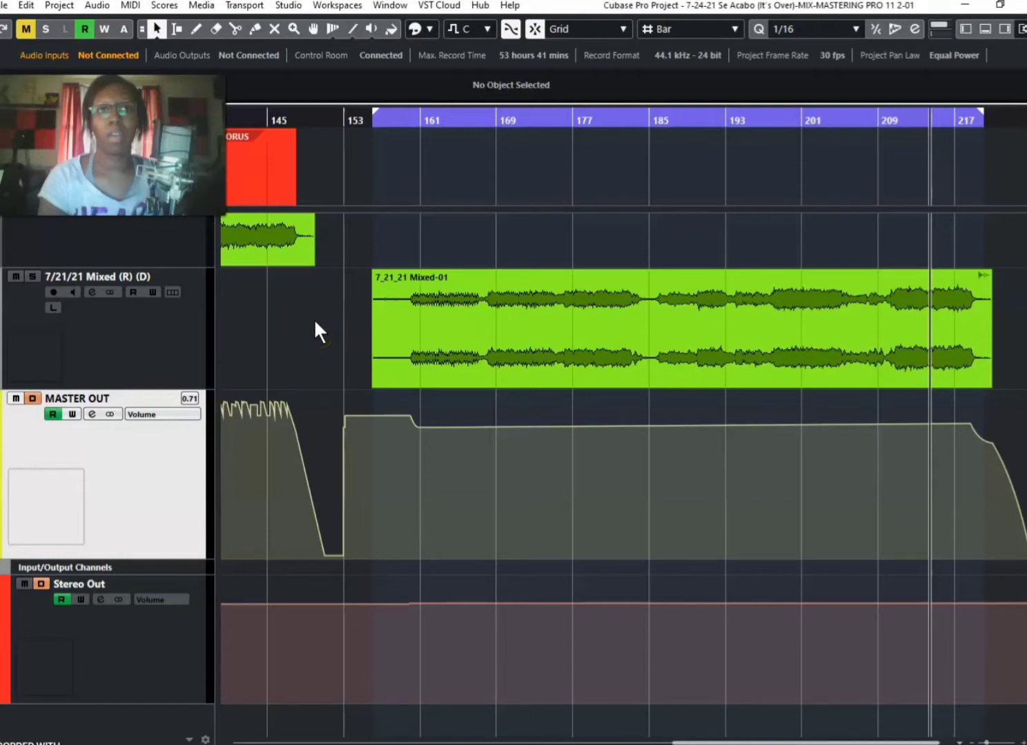
{"action": "left_click", "coordinate": [174, 330]}
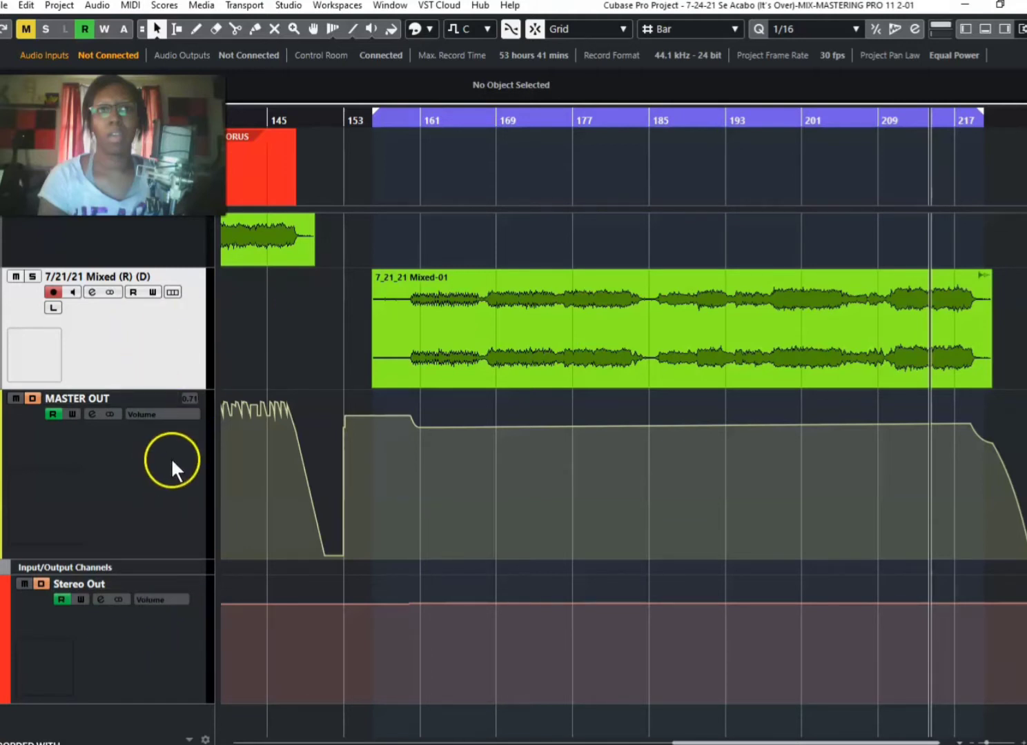
{"action": "left_click", "coordinate": [411, 117]}
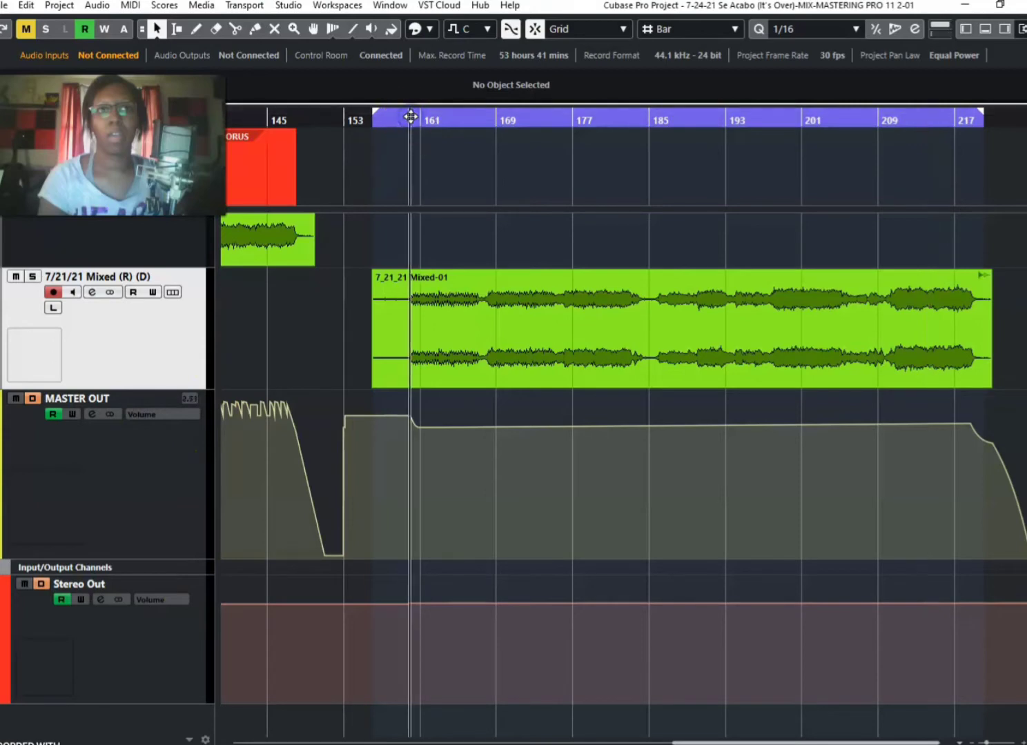
{"action": "key", "text": "space"}
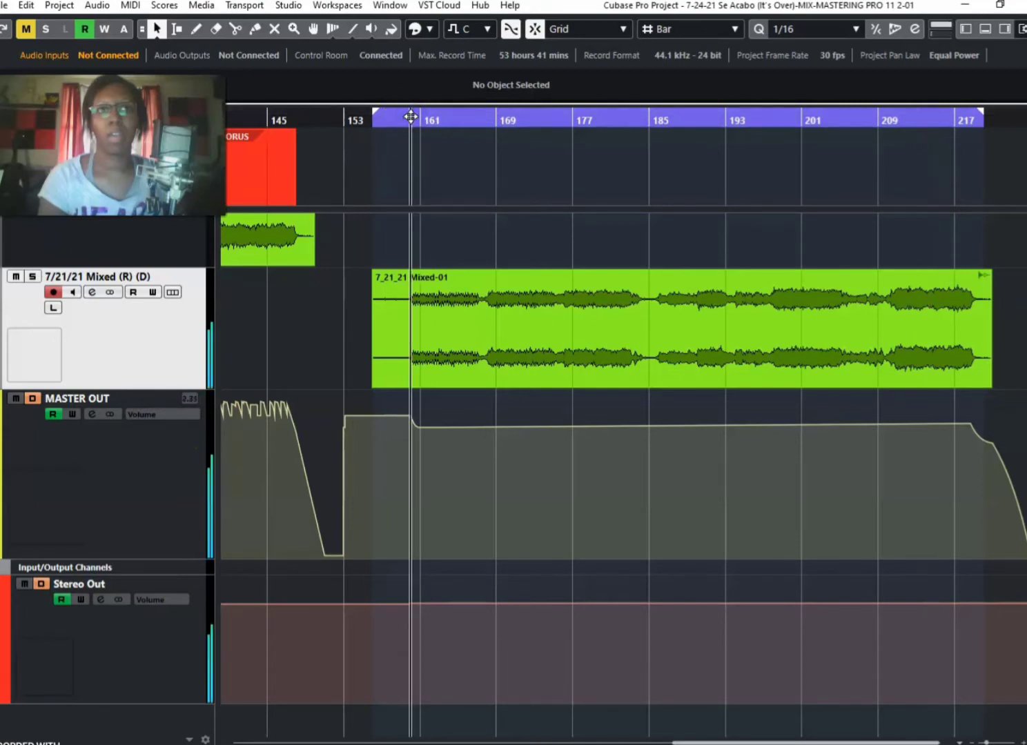
- Open the MASTER OUT channel settings at the equalizer and take the equalizer out of bypass
{"action": "left_click", "coordinate": [89, 413]}
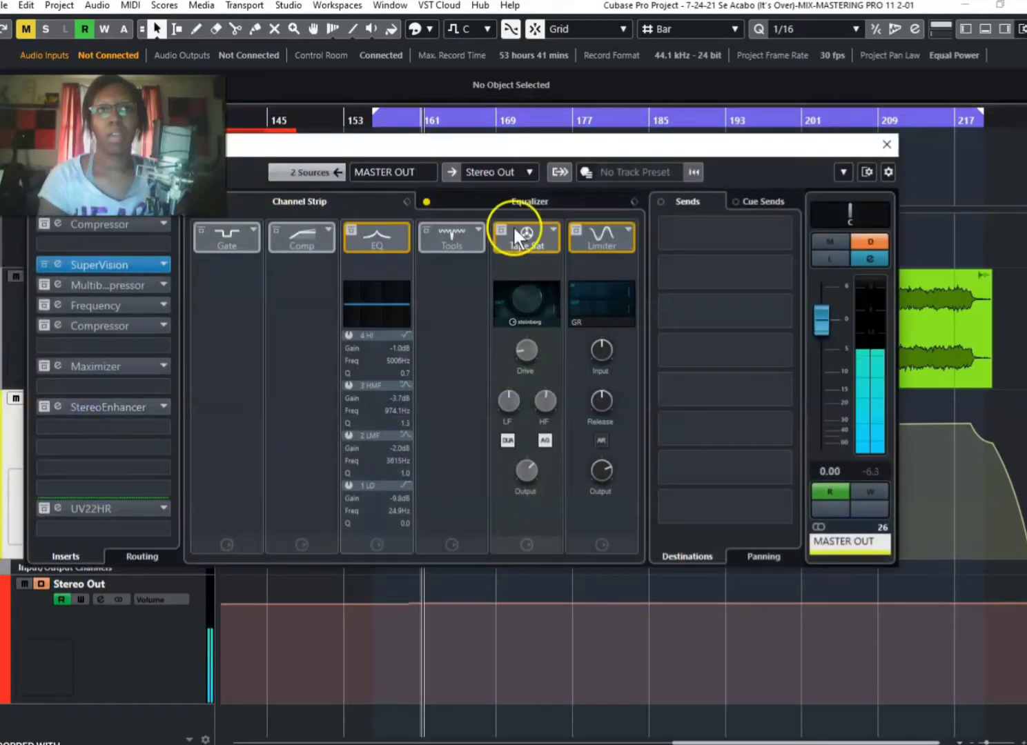
{"action": "left_click", "coordinate": [513, 197]}
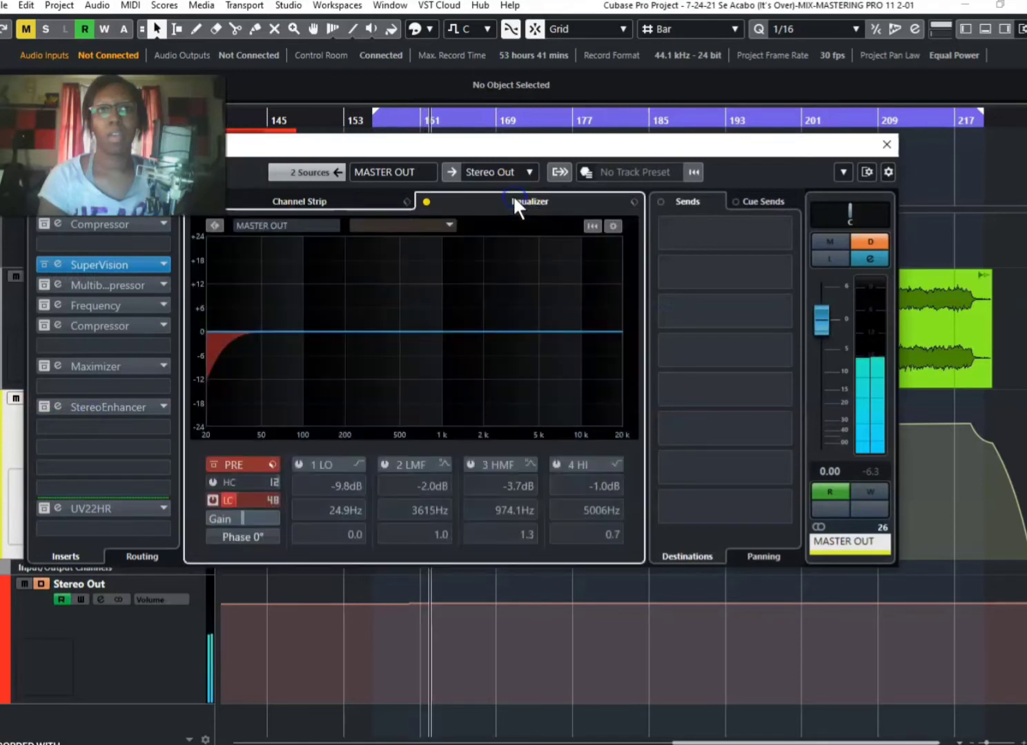
{"action": "left_click", "coordinate": [422, 200]}
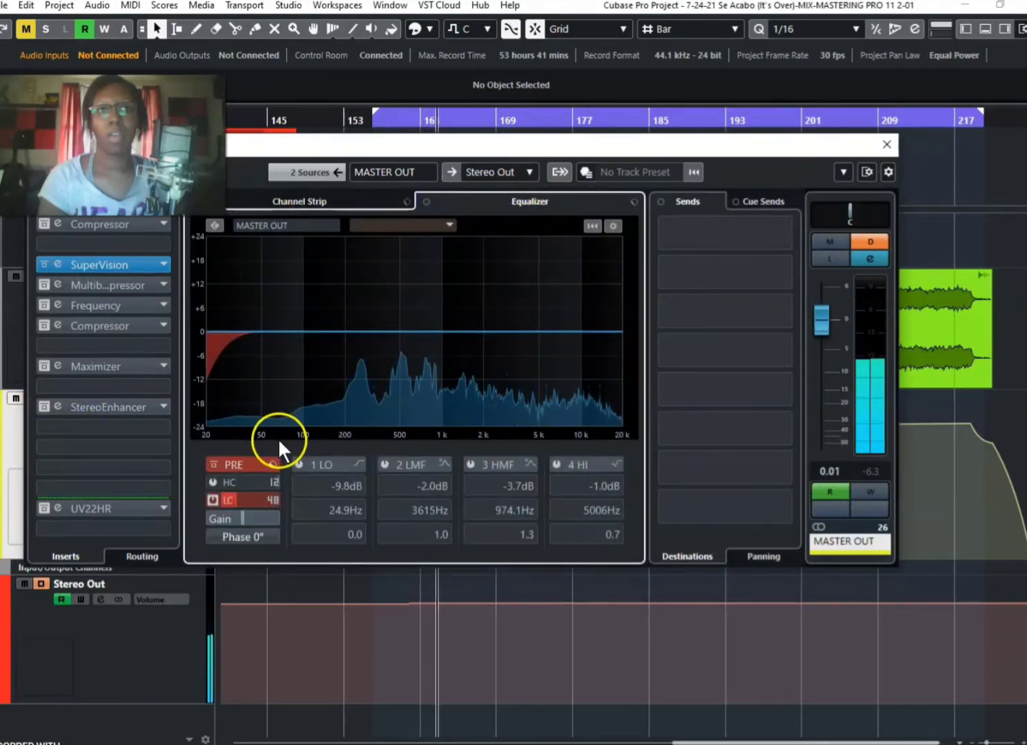
{"action": "mouse_move", "coordinate": [256, 503]}
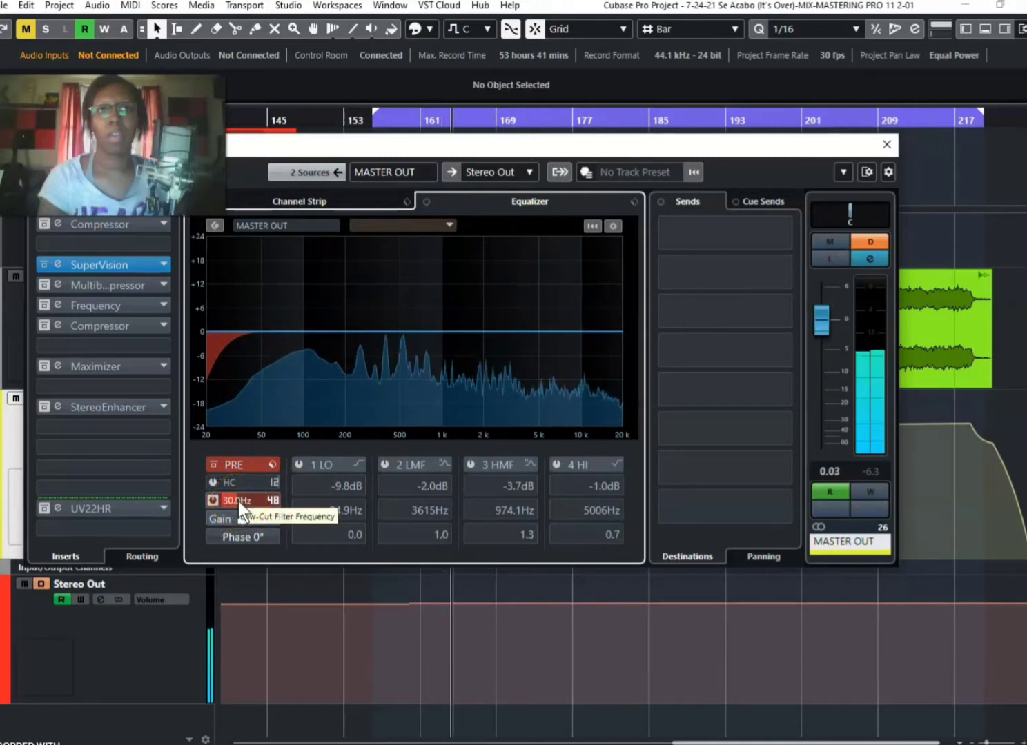
{"action": "left_click", "coordinate": [272, 501]}
{"action": "left_click", "coordinate": [488, 442]}
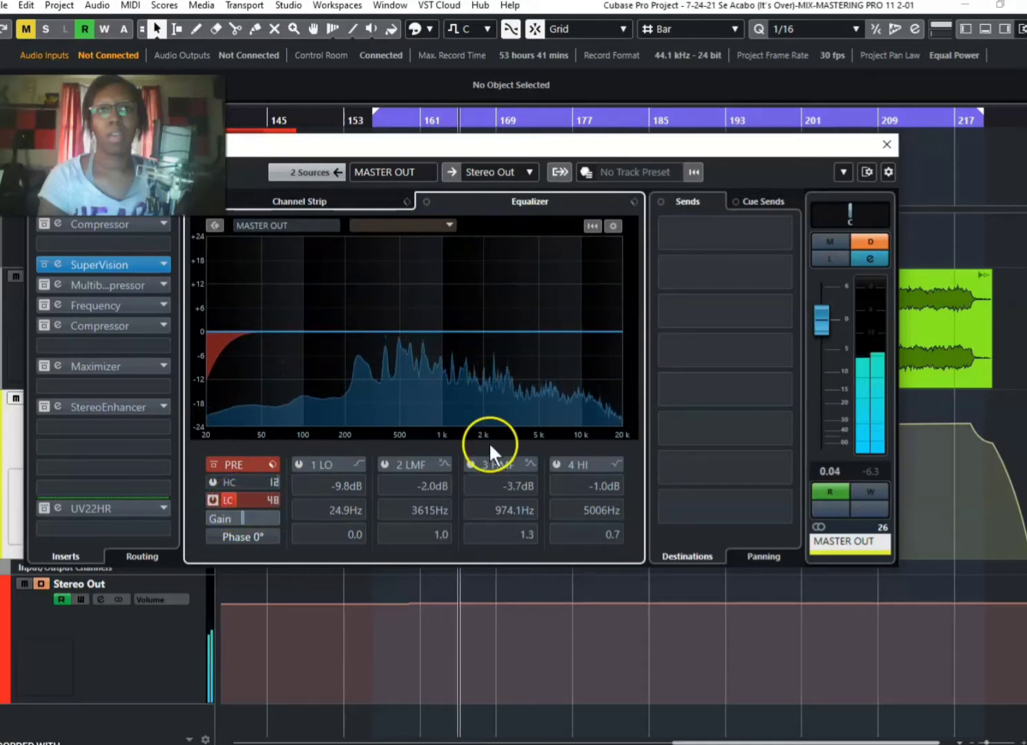
- Activate the 4 HI equalizer band and move its curve point to about 126 Hz and -22.4 dB
{"action": "left_click", "coordinate": [558, 463]}
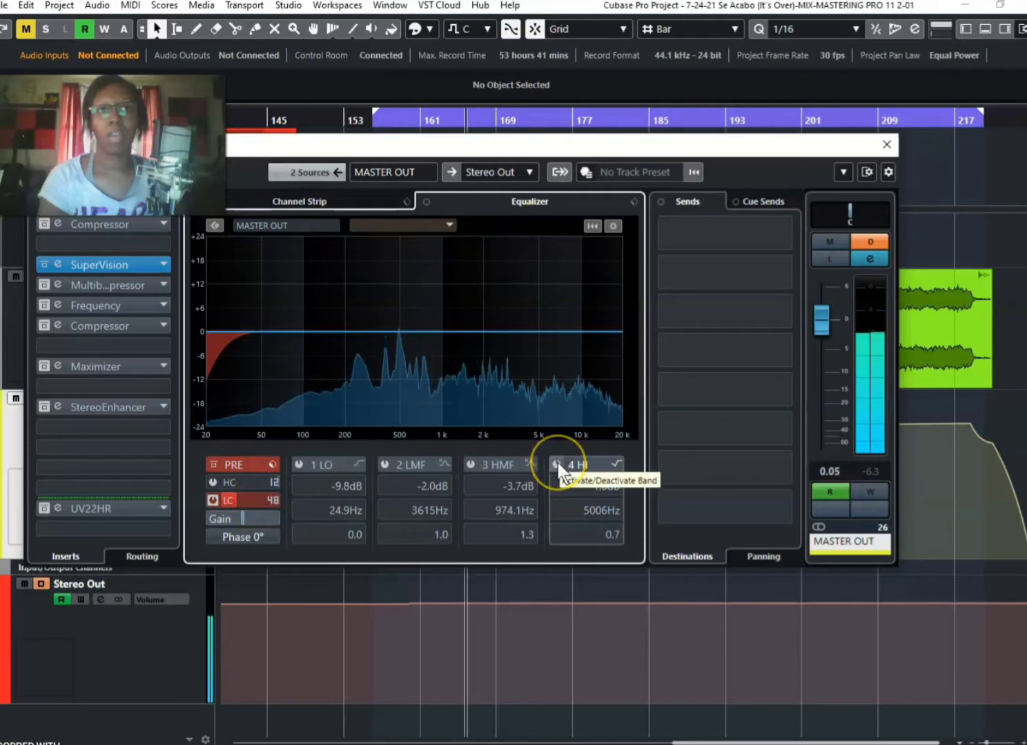
{"action": "left_click", "coordinate": [558, 463]}
{"action": "left_click", "coordinate": [541, 339]}
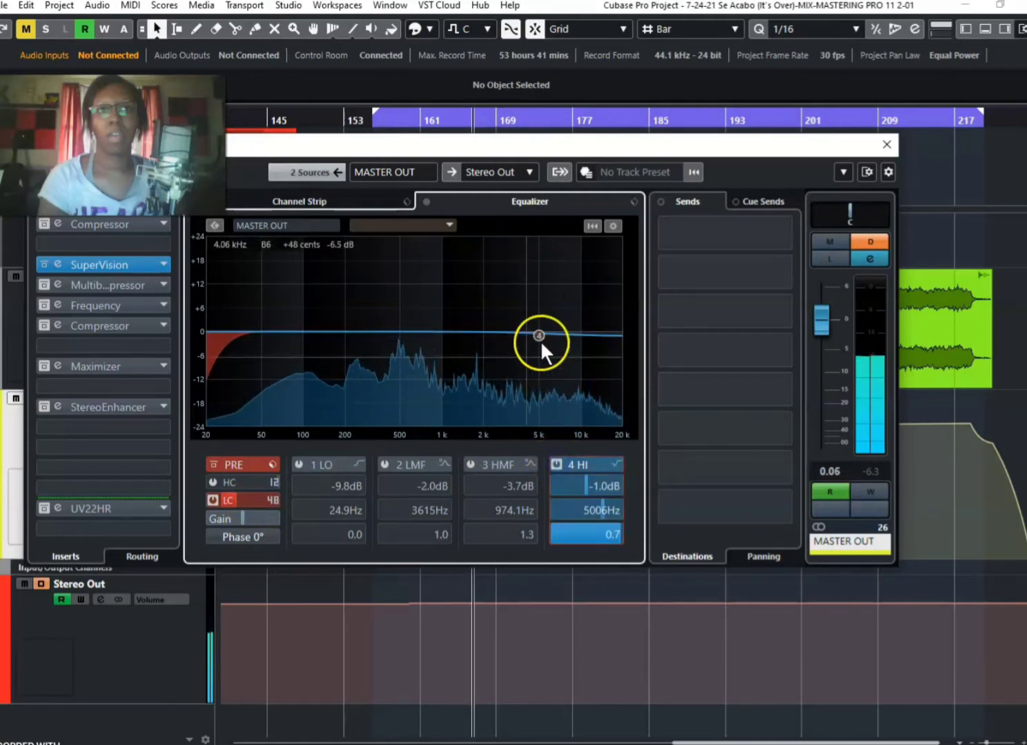
{"action": "left_click_drag", "start_coordinate": [539, 333], "coordinate": [316, 419]}
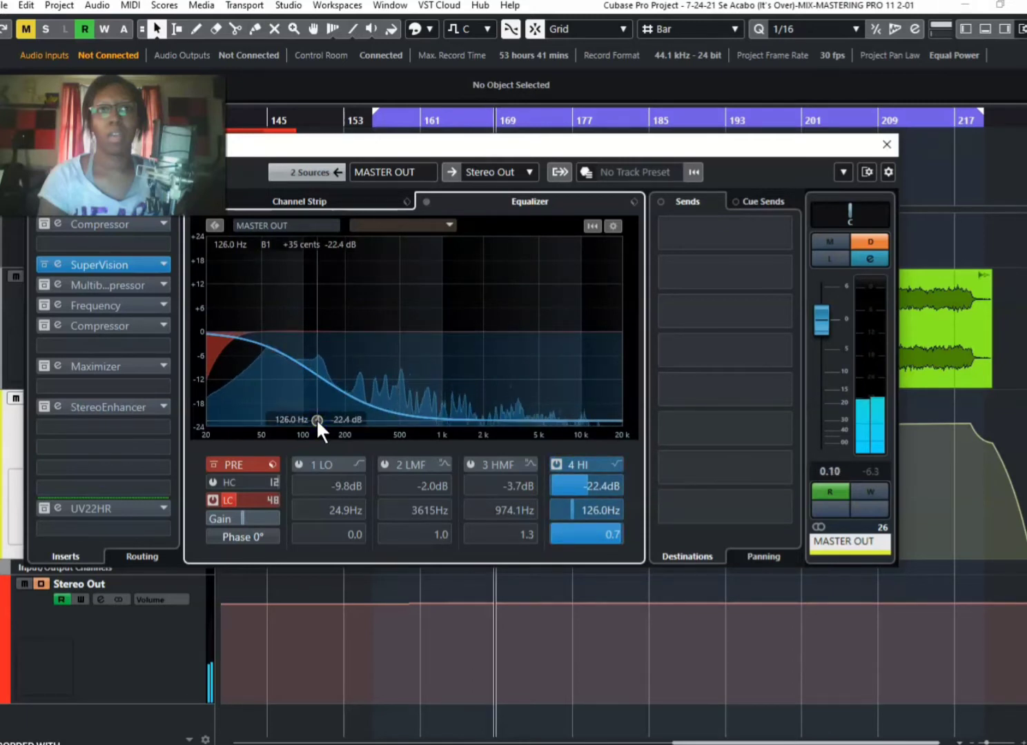
- Try low-cut filter slopes of 6, 12 and 36 dB/Oct, and set the slope back to 48 dB/Oct
{"action": "left_click", "coordinate": [275, 498]}
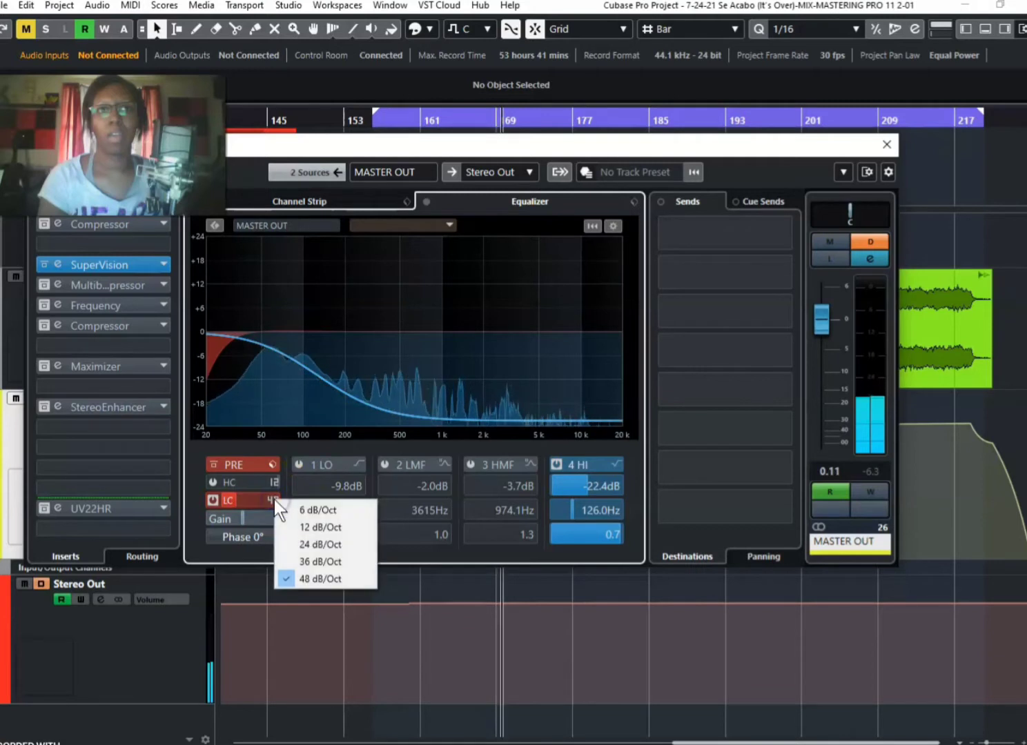
{"action": "left_click", "coordinate": [309, 512]}
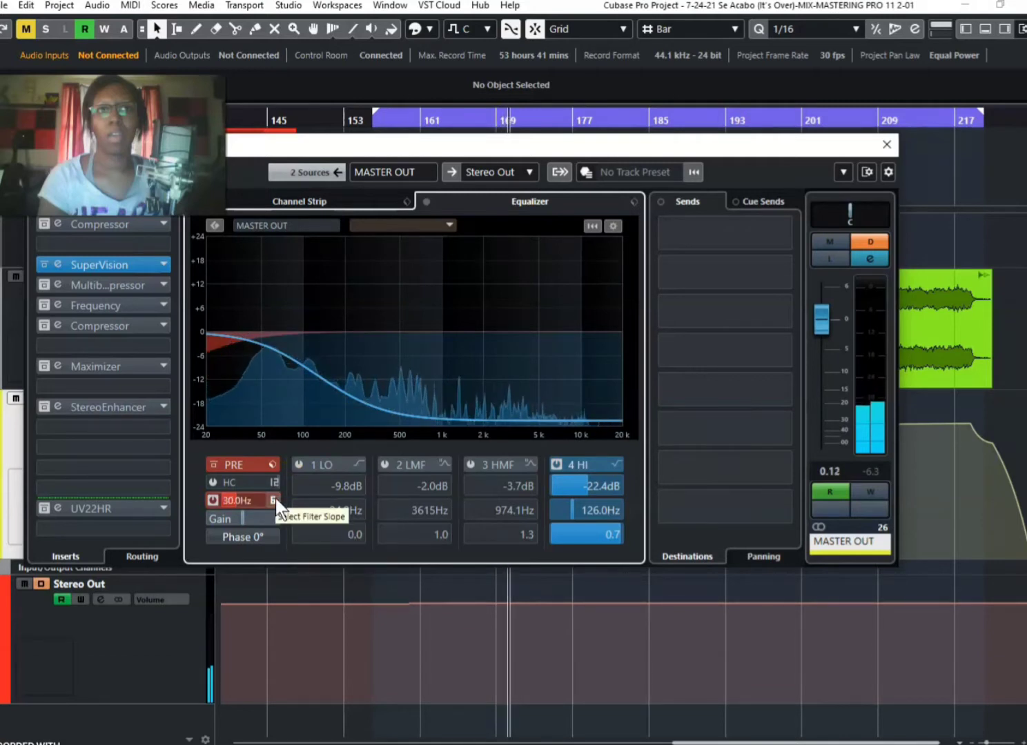
{"action": "left_click", "coordinate": [274, 498]}
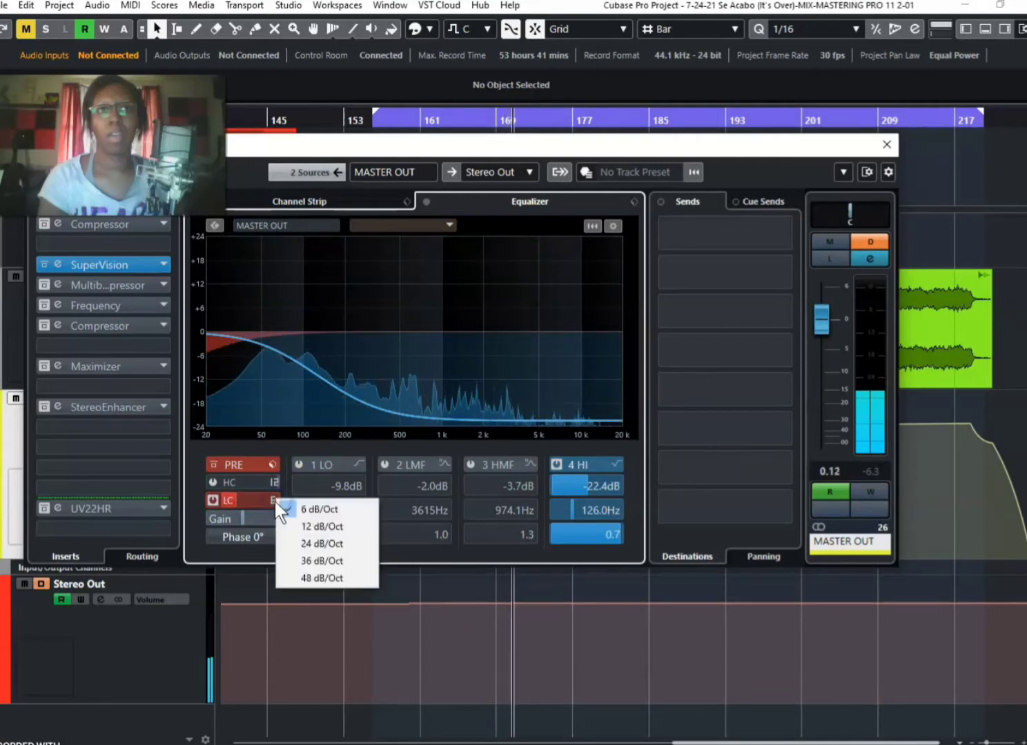
{"action": "left_click", "coordinate": [314, 528]}
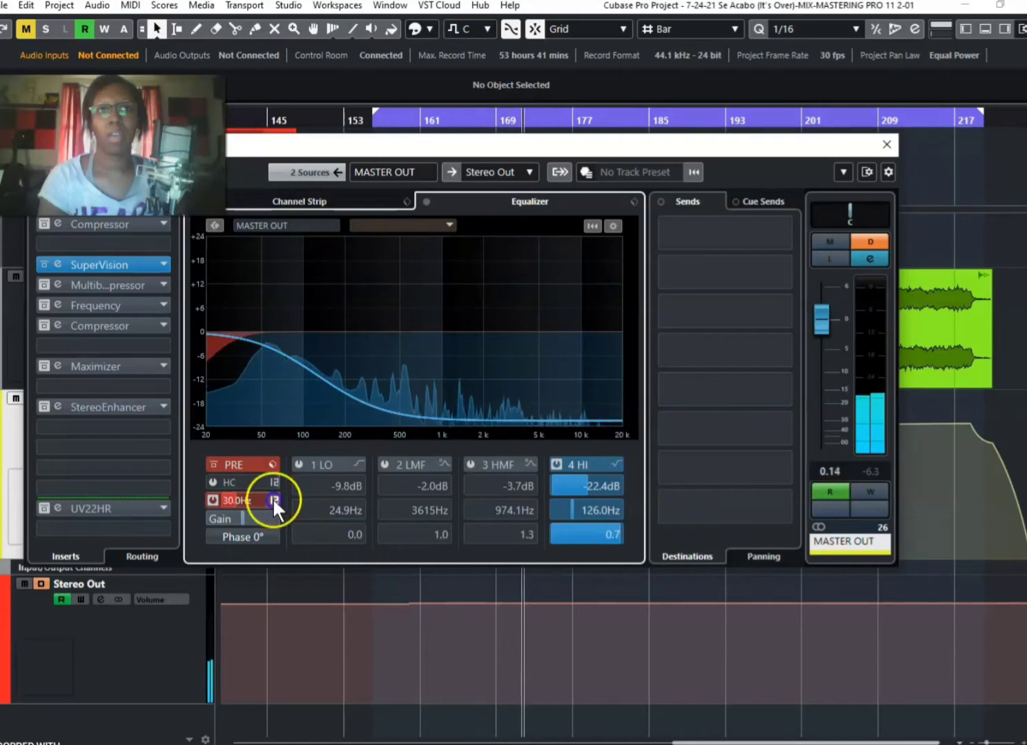
{"action": "left_click", "coordinate": [274, 499]}
{"action": "left_click", "coordinate": [308, 562]}
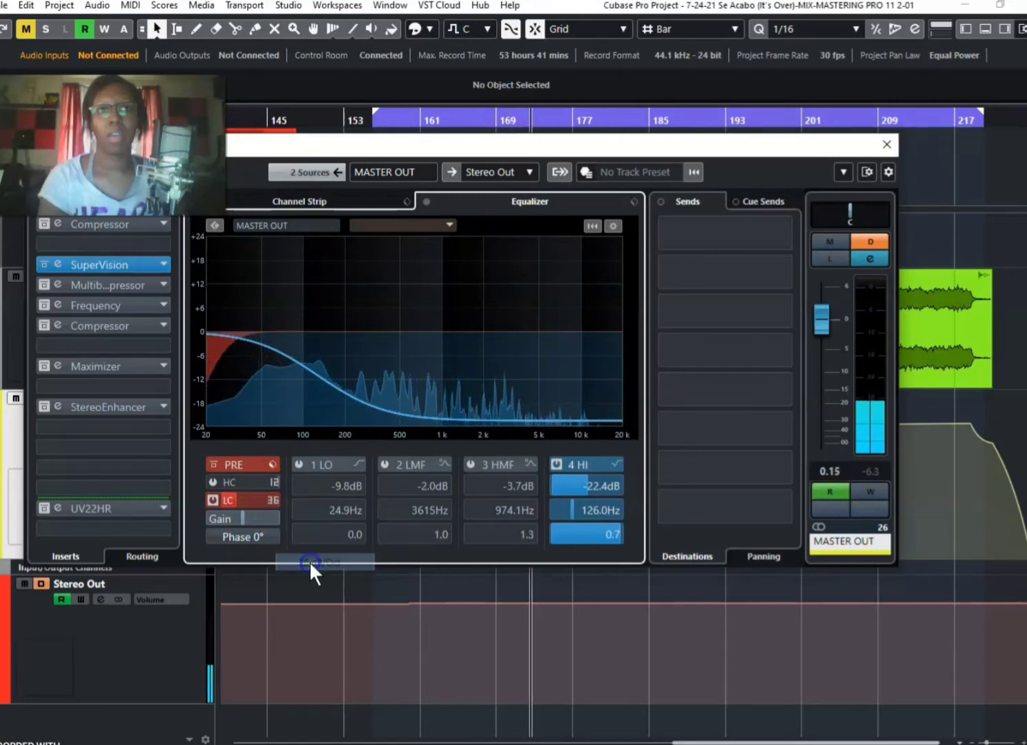
{"action": "left_click", "coordinate": [269, 501]}
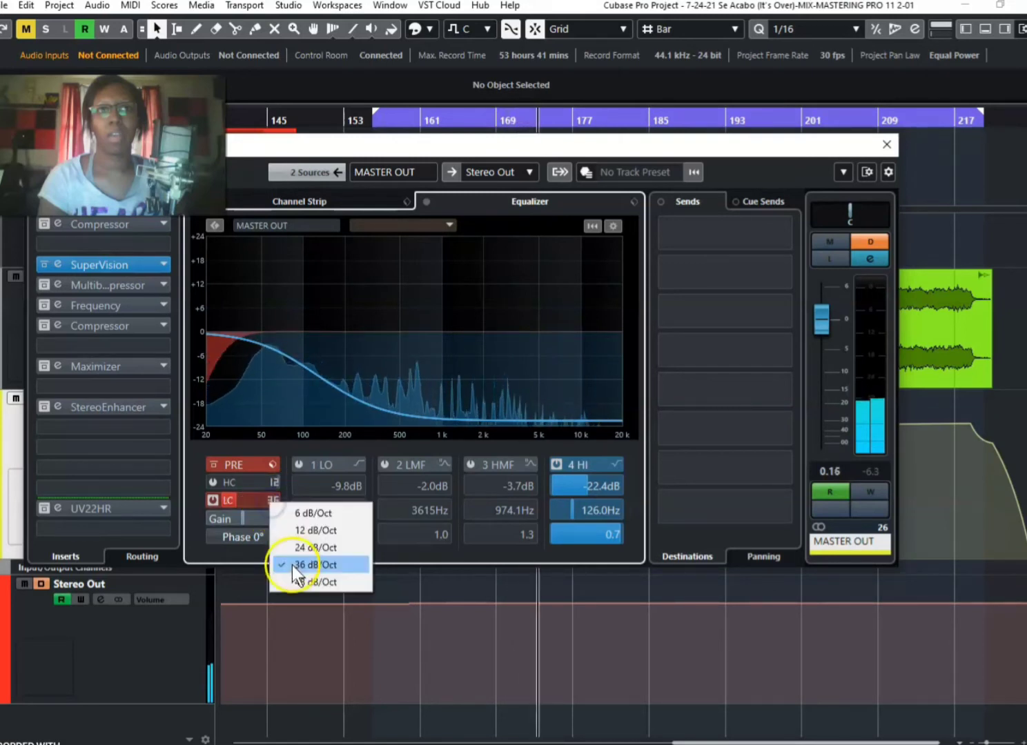
{"action": "left_click", "coordinate": [304, 581]}
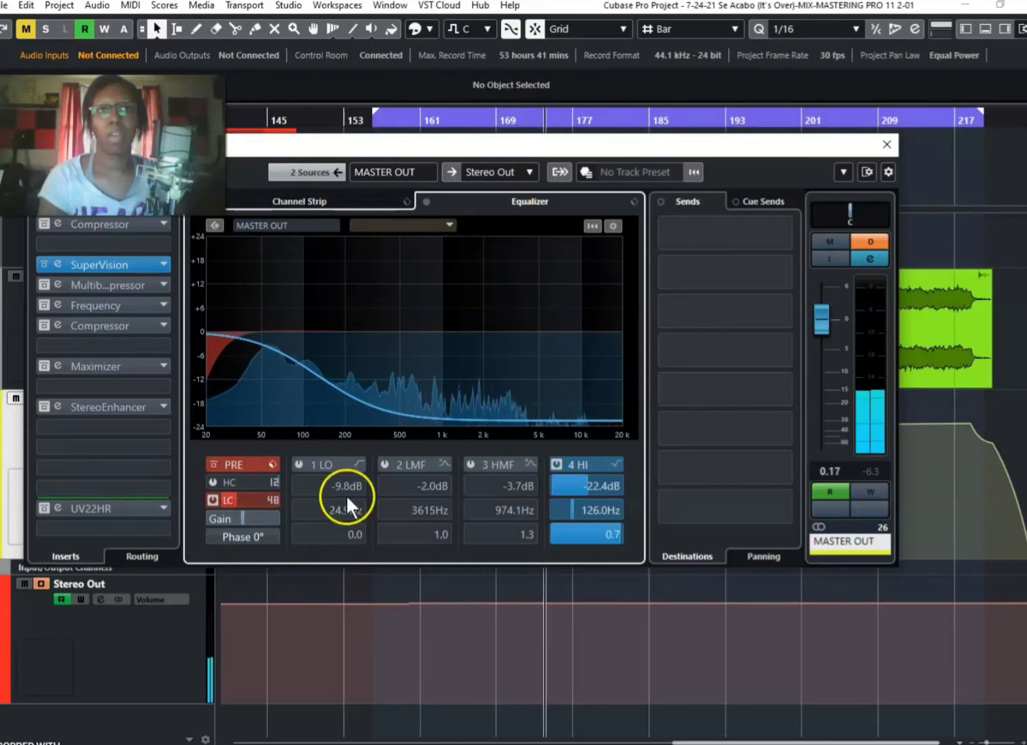
- Deactivate the 4 HI equalizer band and move the channel settings window clear of the ruler
{"action": "left_click", "coordinate": [555, 464]}
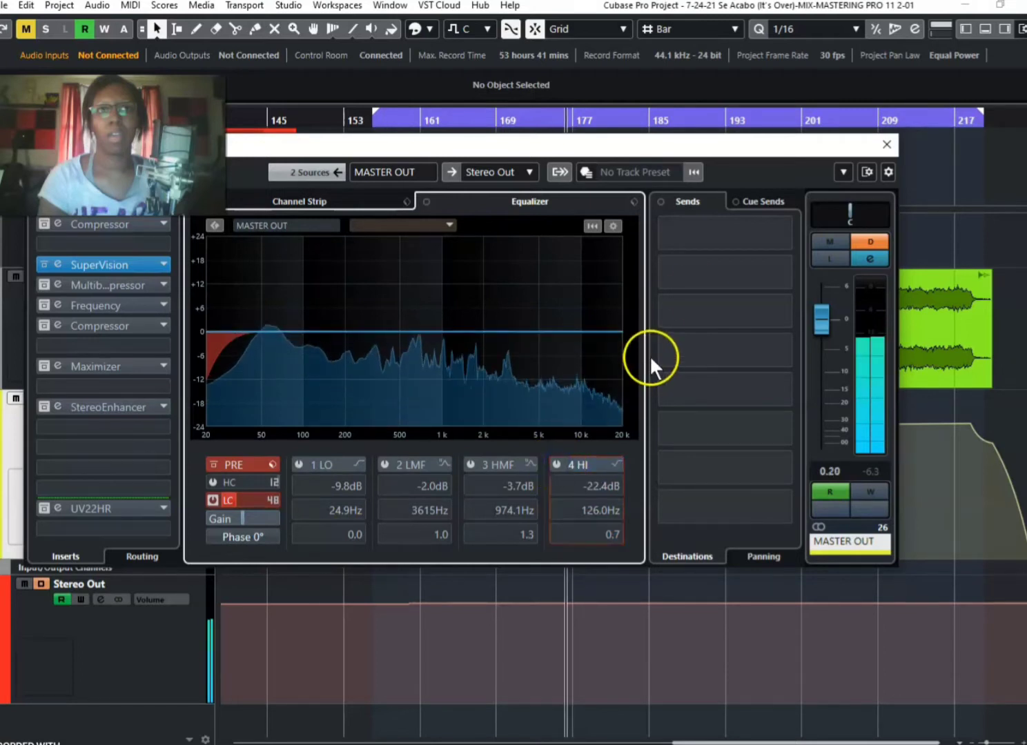
{"action": "left_click_drag", "start_coordinate": [603, 142], "coordinate": [636, 181]}
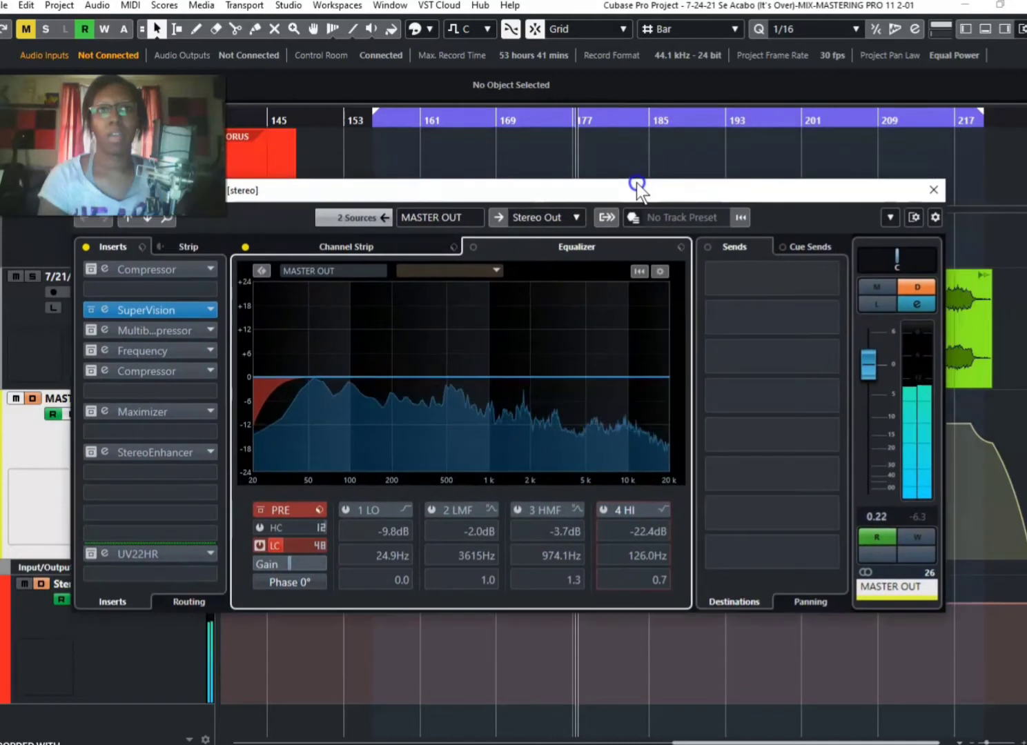
- Open the Compressor in the first MASTER OUT insert, take it out of bypass and close its window
{"action": "left_click", "coordinate": [127, 269]}
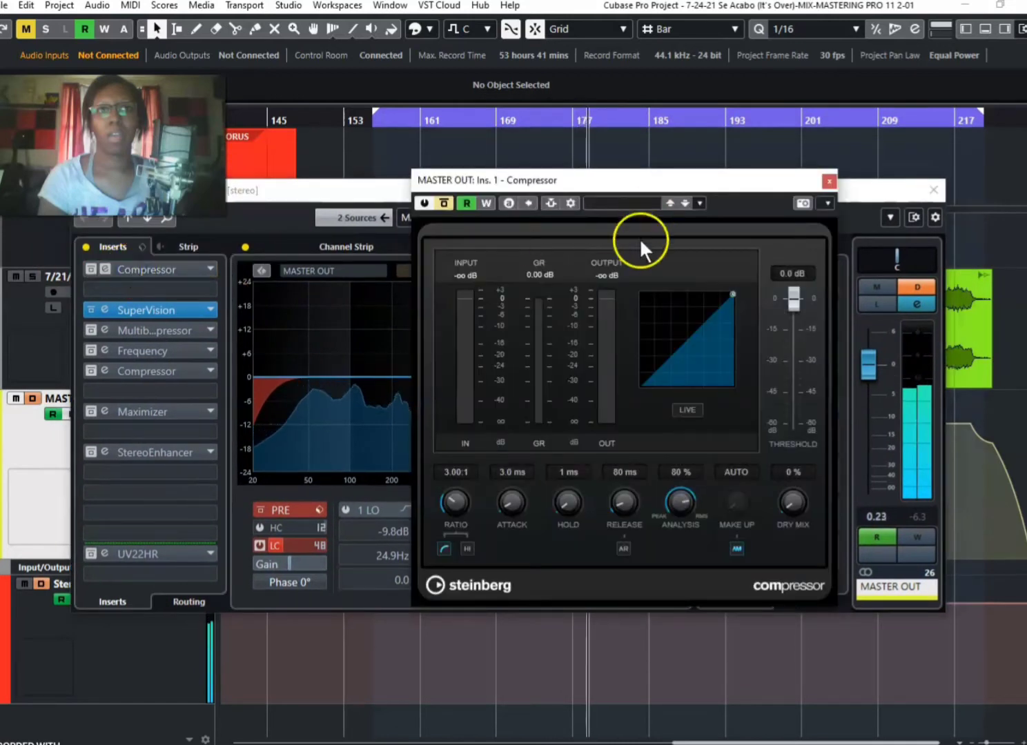
{"action": "left_click", "coordinate": [445, 203]}
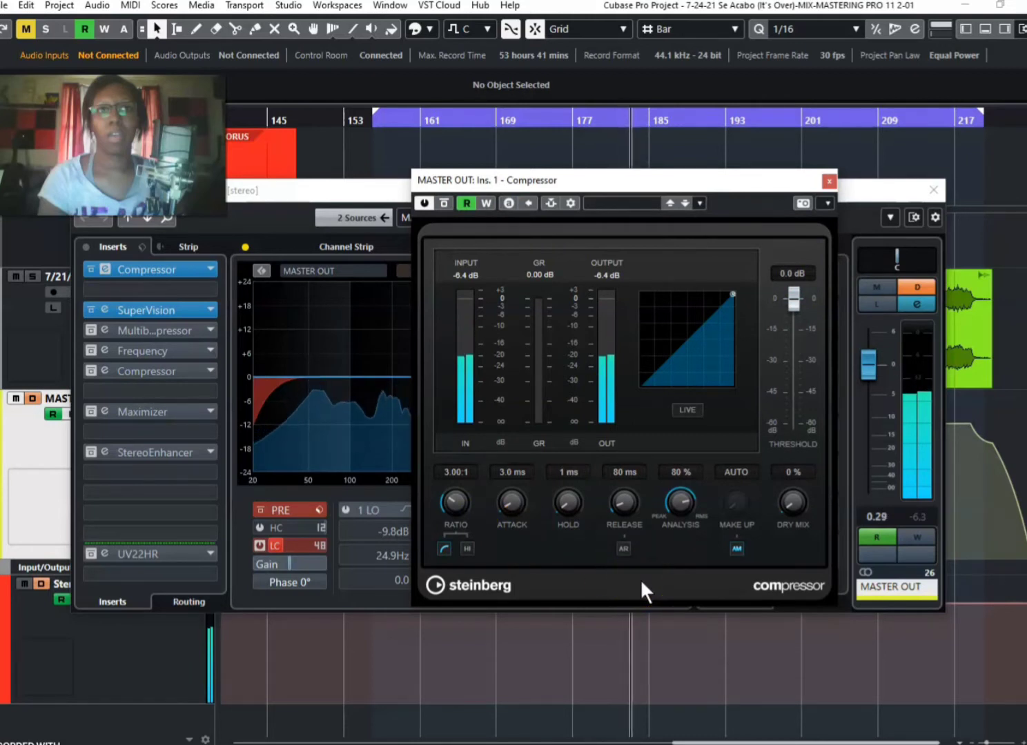
{"action": "left_click", "coordinate": [711, 408]}
{"action": "left_click", "coordinate": [829, 182]}
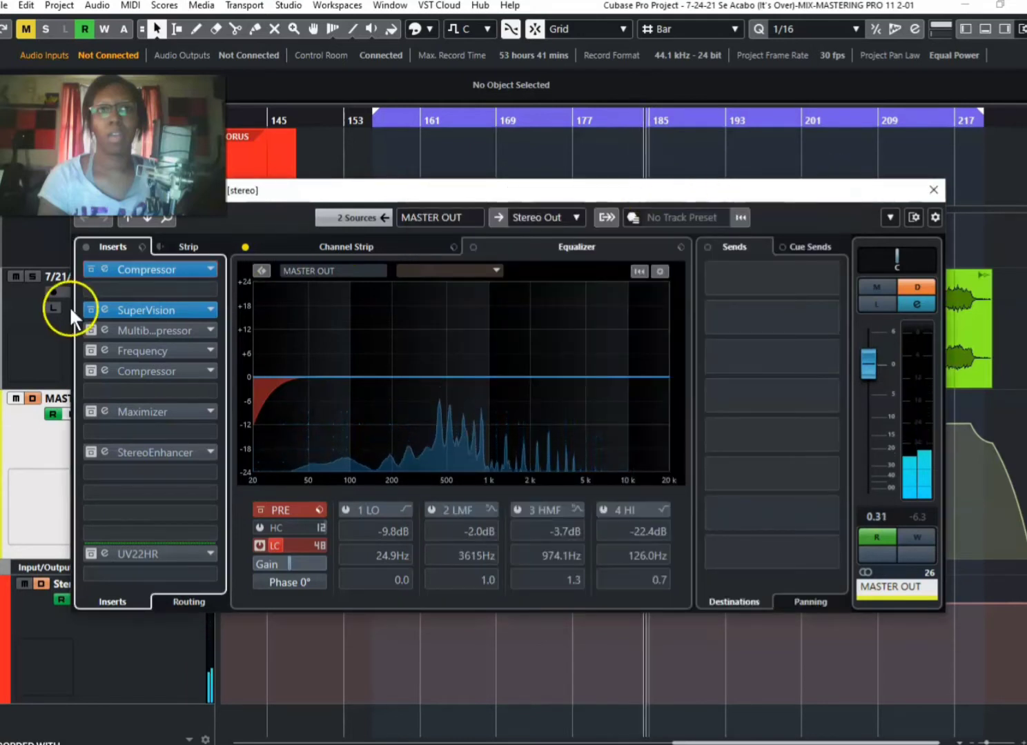
- Open the SuperVision insert and arrange its window beside the channel settings so the spectrum stays in view
{"action": "left_click", "coordinate": [165, 312]}
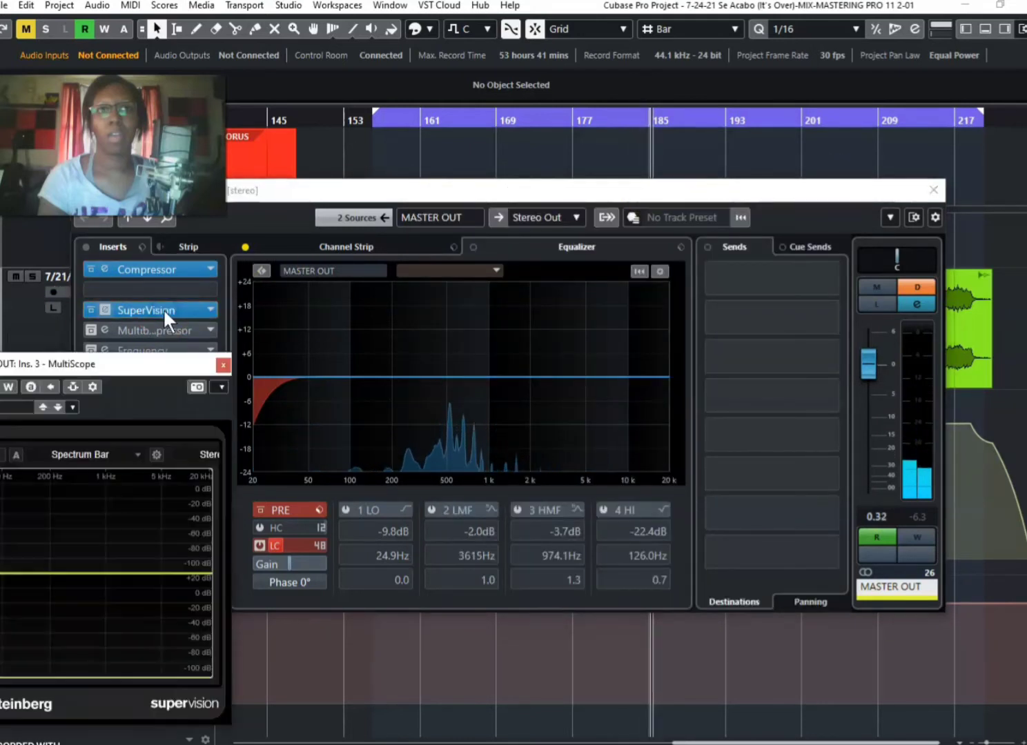
{"action": "left_click_drag", "start_coordinate": [86, 363], "coordinate": [263, 255]}
{"action": "left_click_drag", "start_coordinate": [560, 181], "coordinate": [660, 150]}
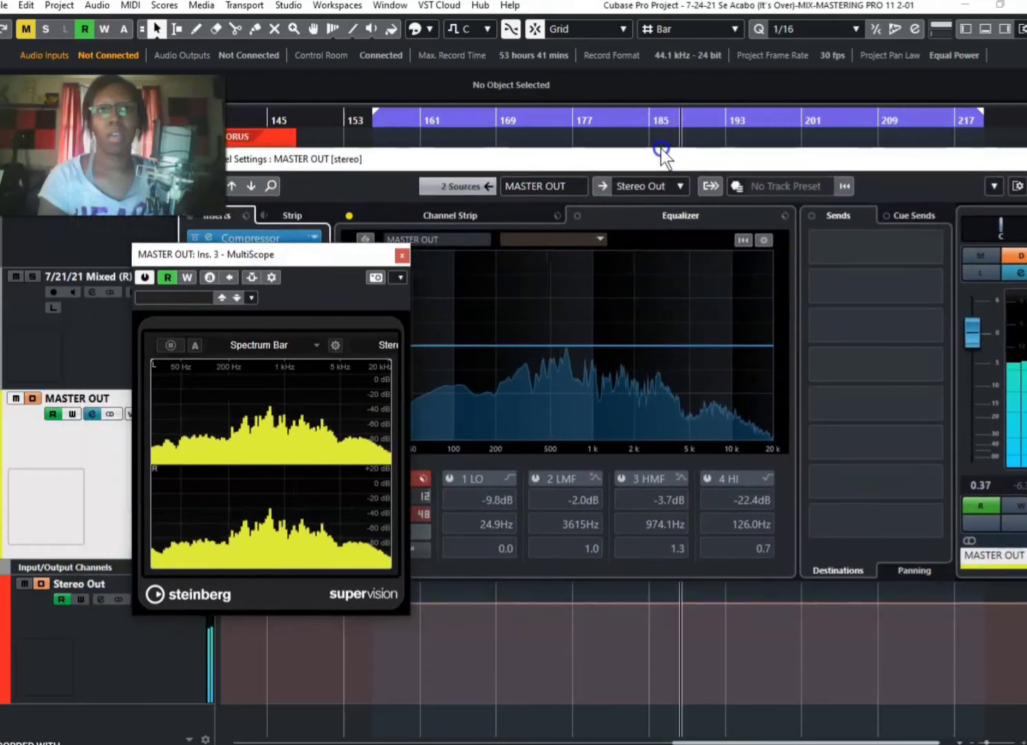
{"action": "left_click_drag", "start_coordinate": [265, 259], "coordinate": [137, 281]}
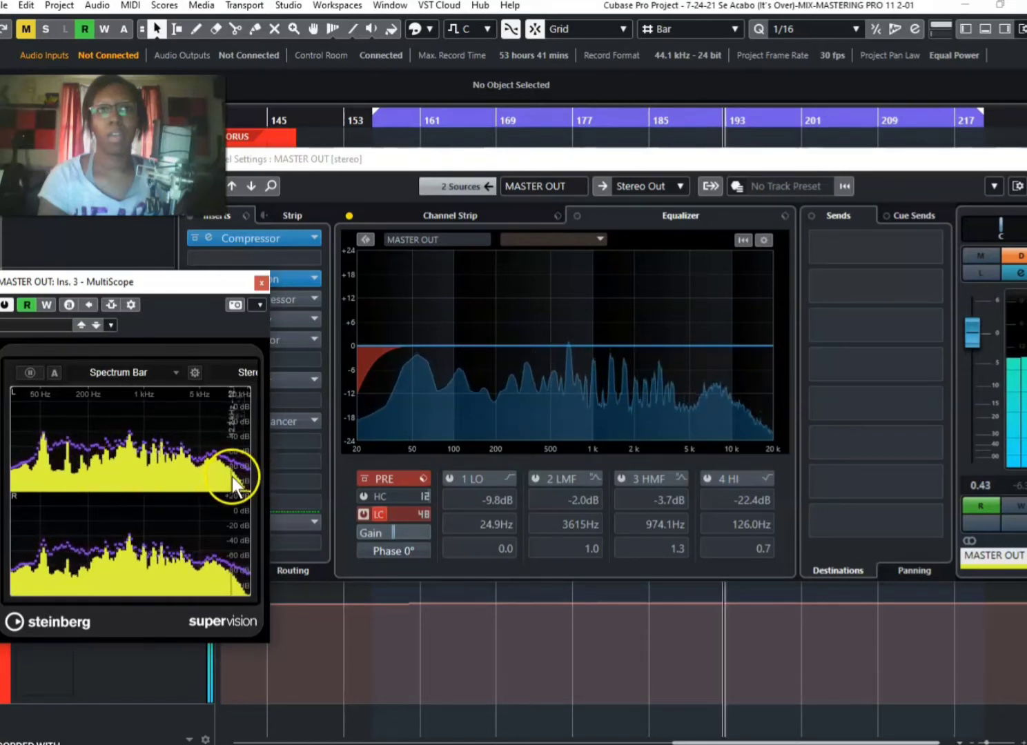
- Open the MultibandCompressor insert, clear the ruler of the channel settings window and load the Backing Vocals Clear preset
{"action": "left_click", "coordinate": [285, 300]}
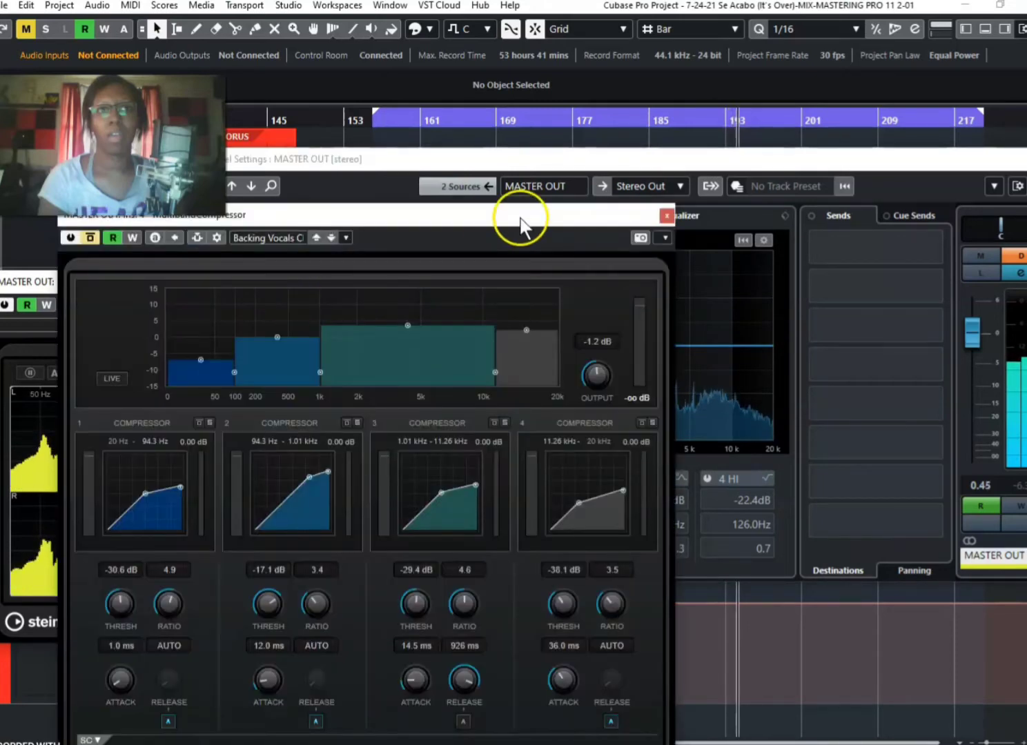
{"action": "left_click_drag", "start_coordinate": [688, 160], "coordinate": [612, 312]}
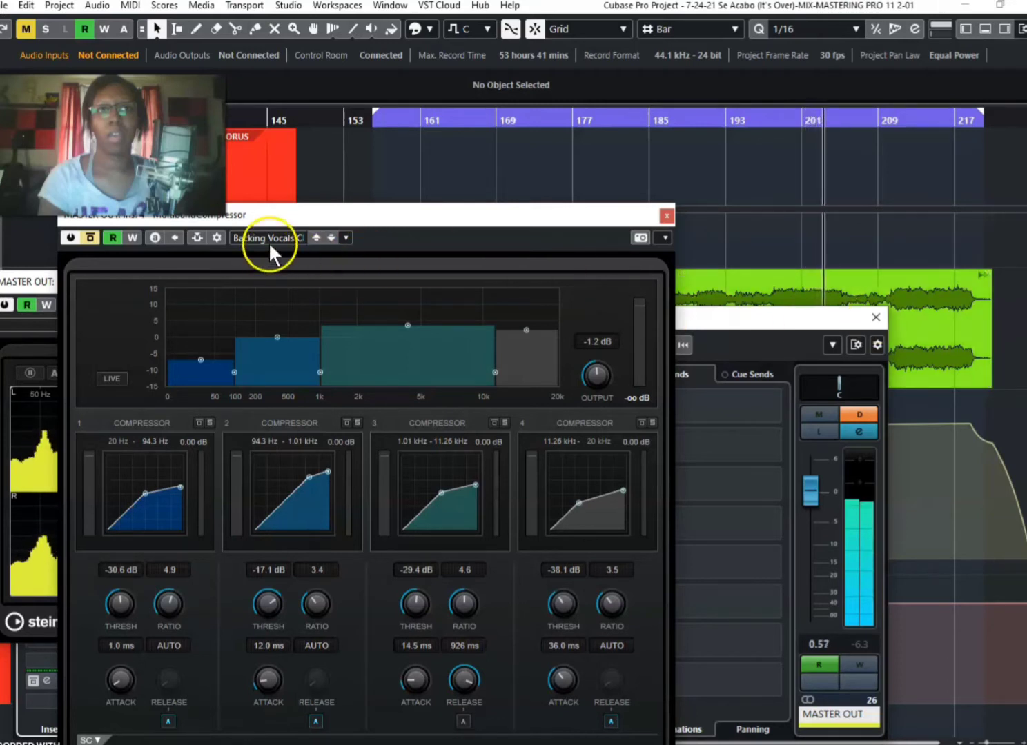
{"action": "left_click", "coordinate": [346, 238]}
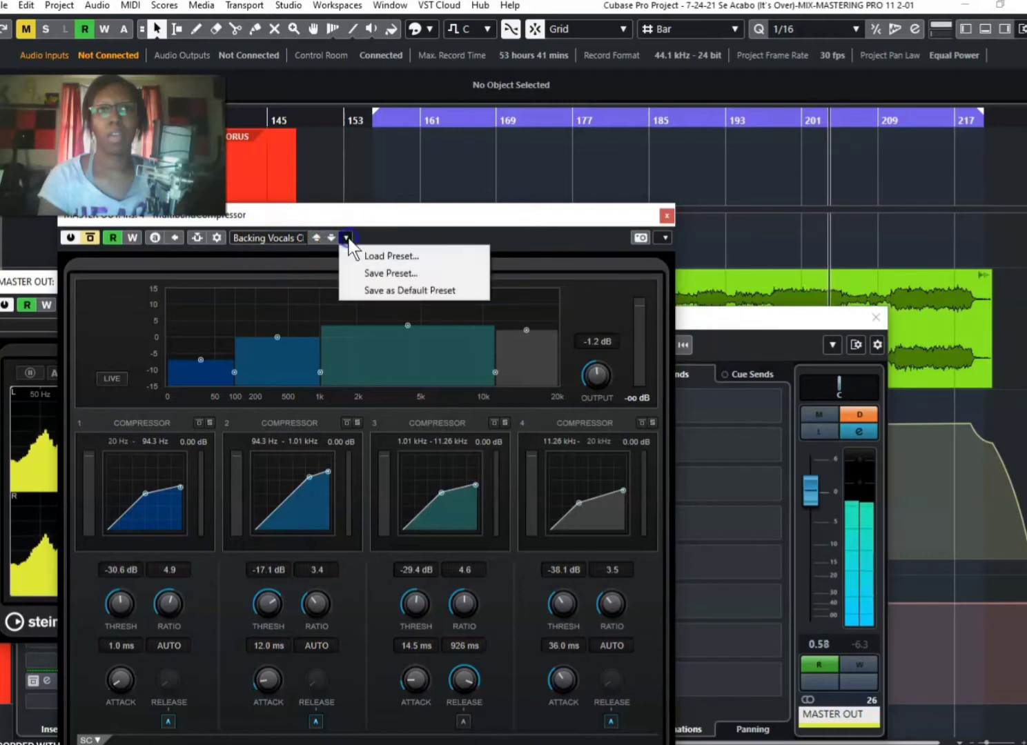
{"action": "left_click", "coordinate": [388, 255]}
{"action": "left_click", "coordinate": [449, 335]}
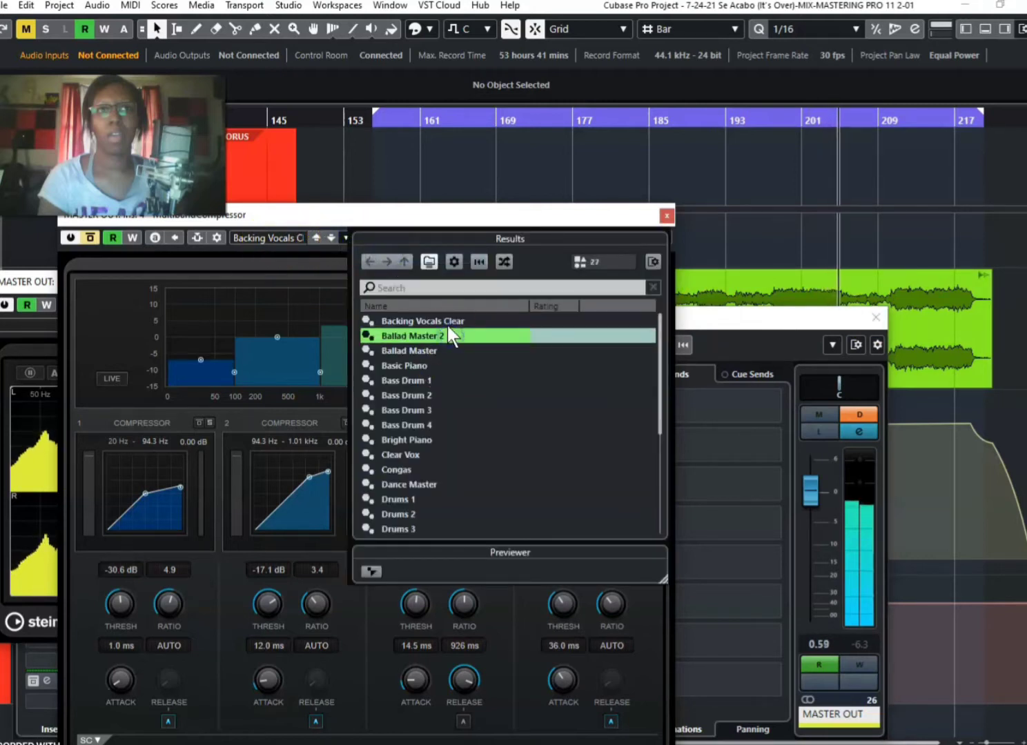
{"action": "left_click", "coordinate": [448, 320]}
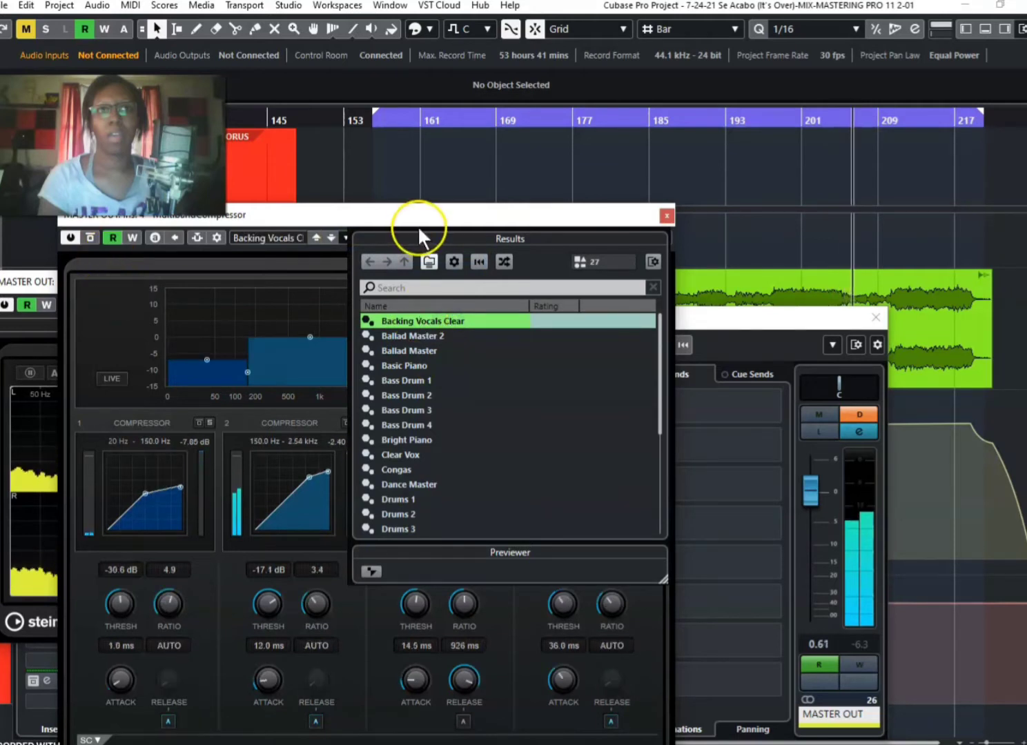
{"action": "left_click", "coordinate": [889, 141]}
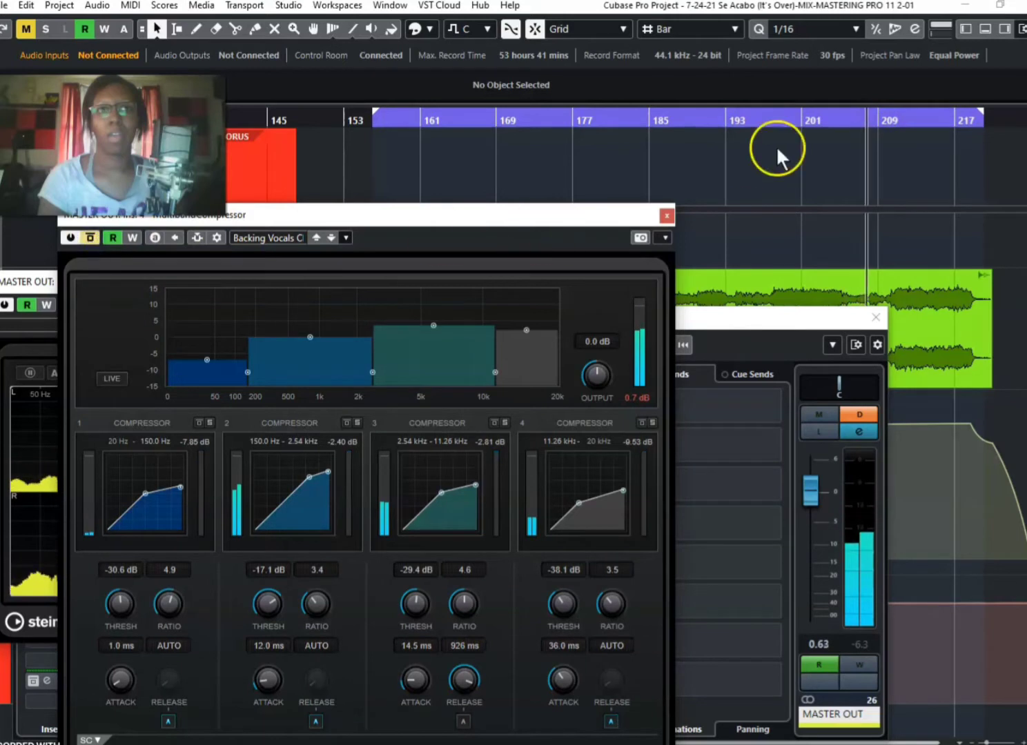
- Take the MultibandCompressor out of bypass and check its output peak while playing the section from about bar 209
{"action": "left_click", "coordinate": [891, 121]}
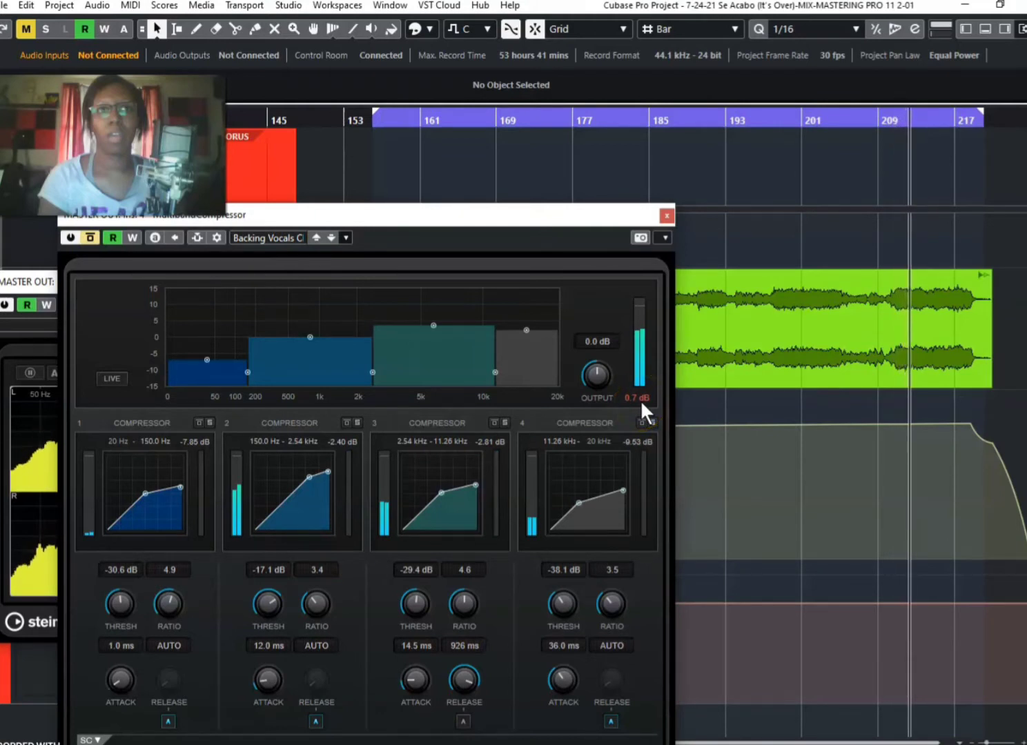
{"action": "left_click", "coordinate": [903, 141]}
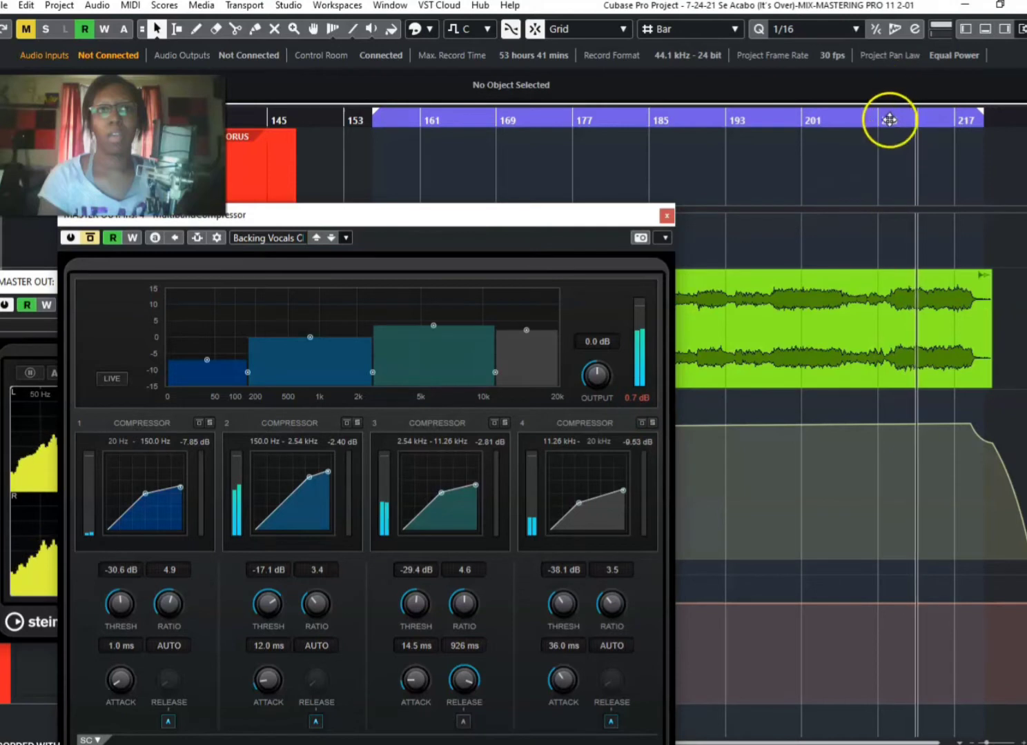
{"action": "left_click", "coordinate": [888, 120]}
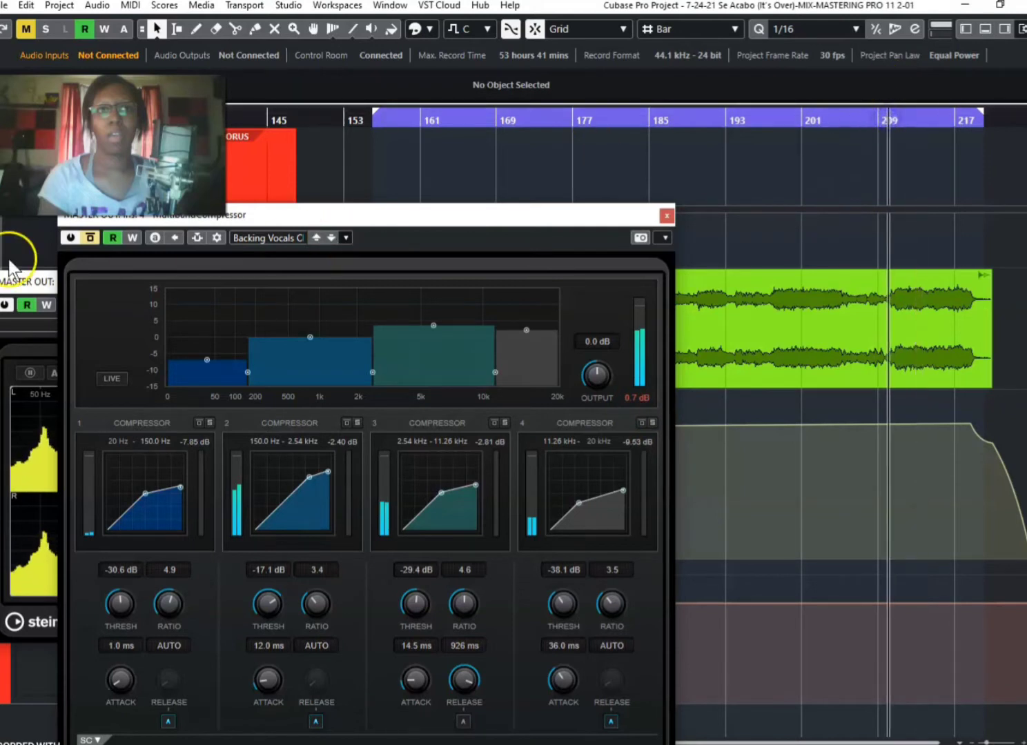
{"action": "left_click", "coordinate": [90, 237]}
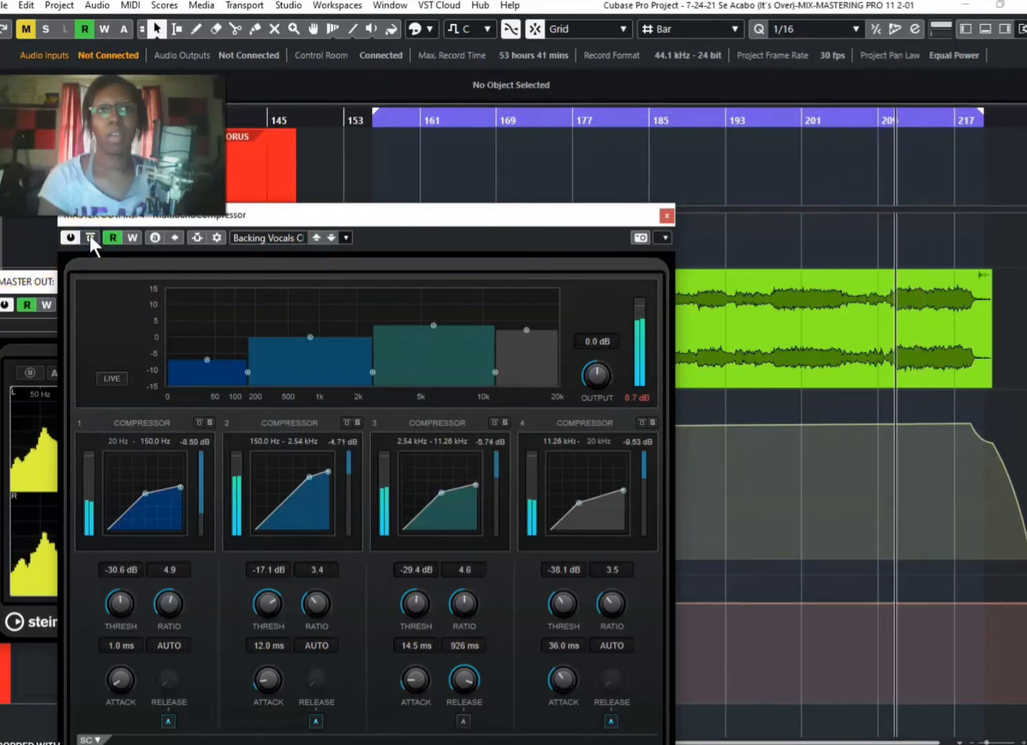
{"action": "left_click", "coordinate": [631, 394]}
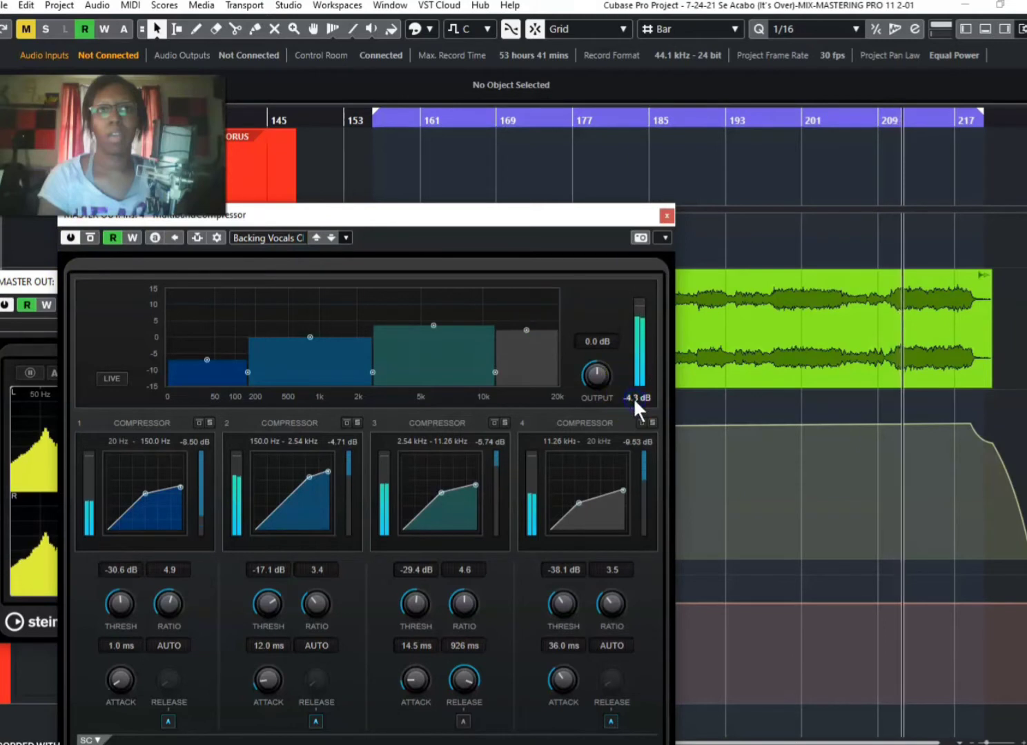
{"action": "left_click", "coordinate": [561, 401]}
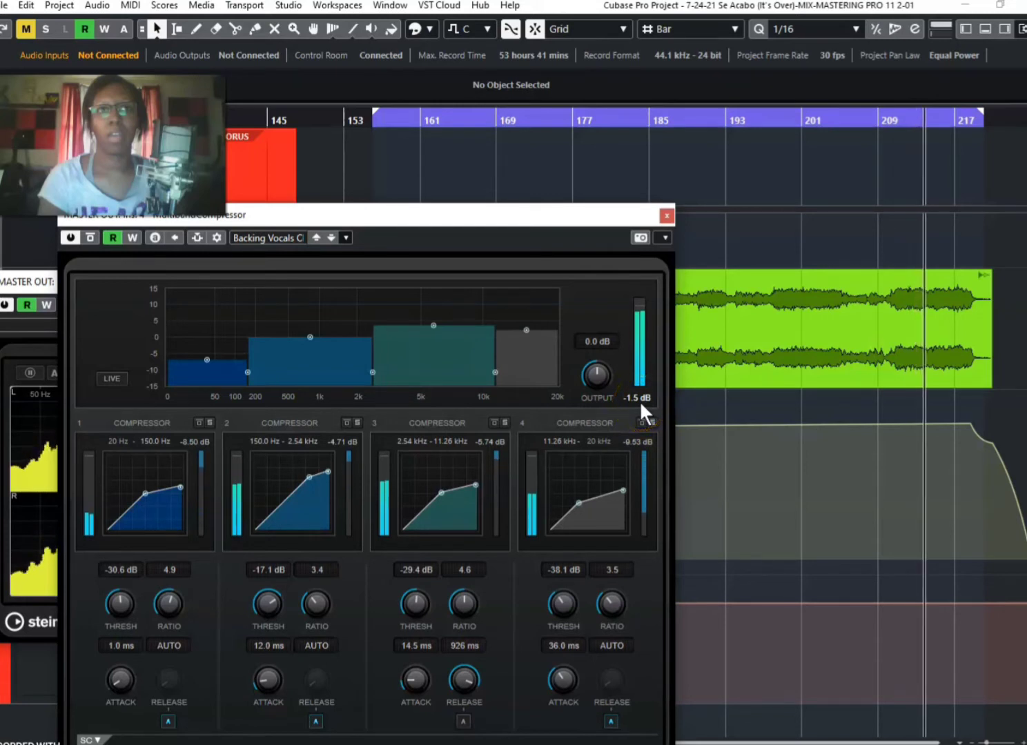
{"action": "left_click", "coordinate": [605, 353]}
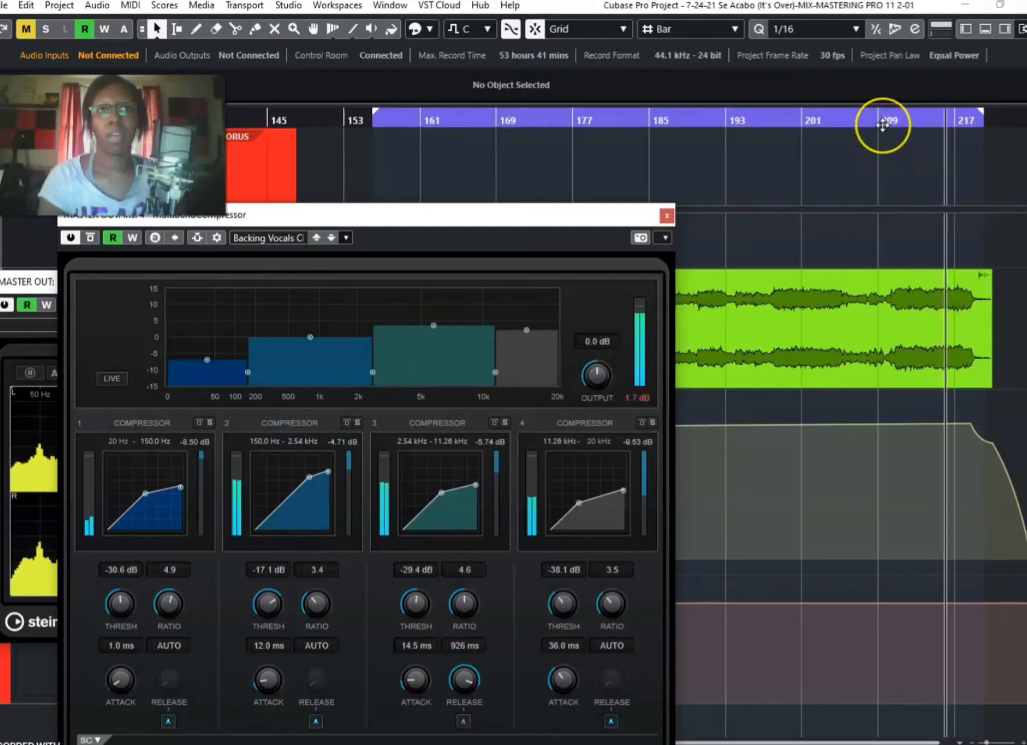
{"action": "key", "text": "space"}
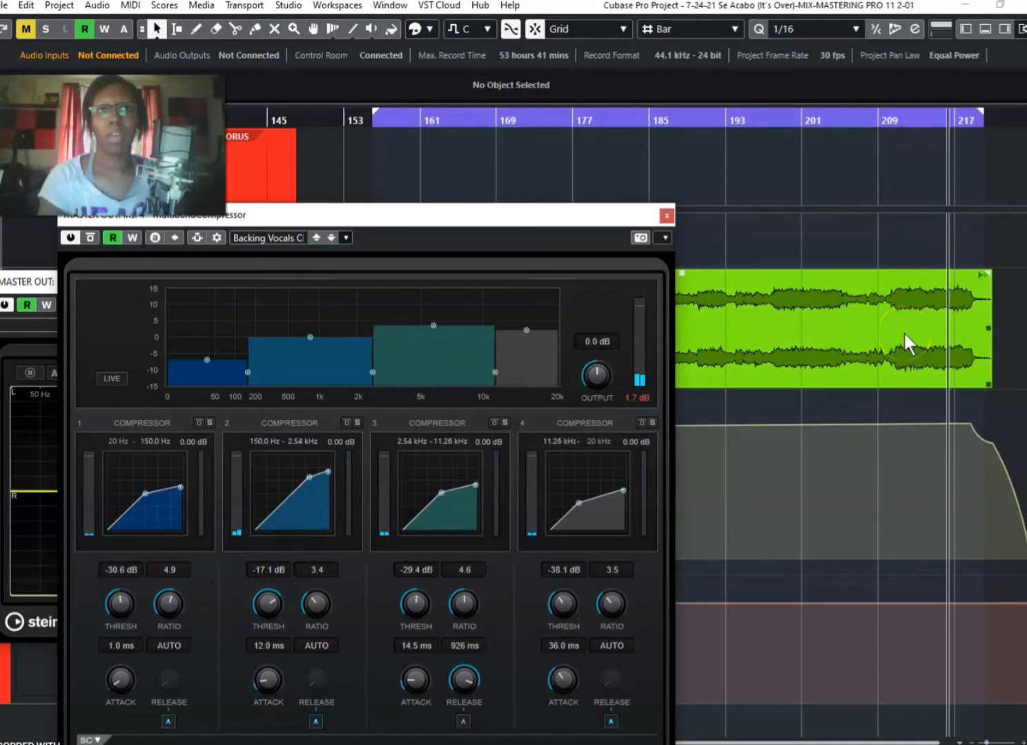
- Play from about bar 209 and move the first two MultibandCompressor crossover points to 94.3 Hz and about 1.05 kHz
{"action": "left_click", "coordinate": [875, 126]}
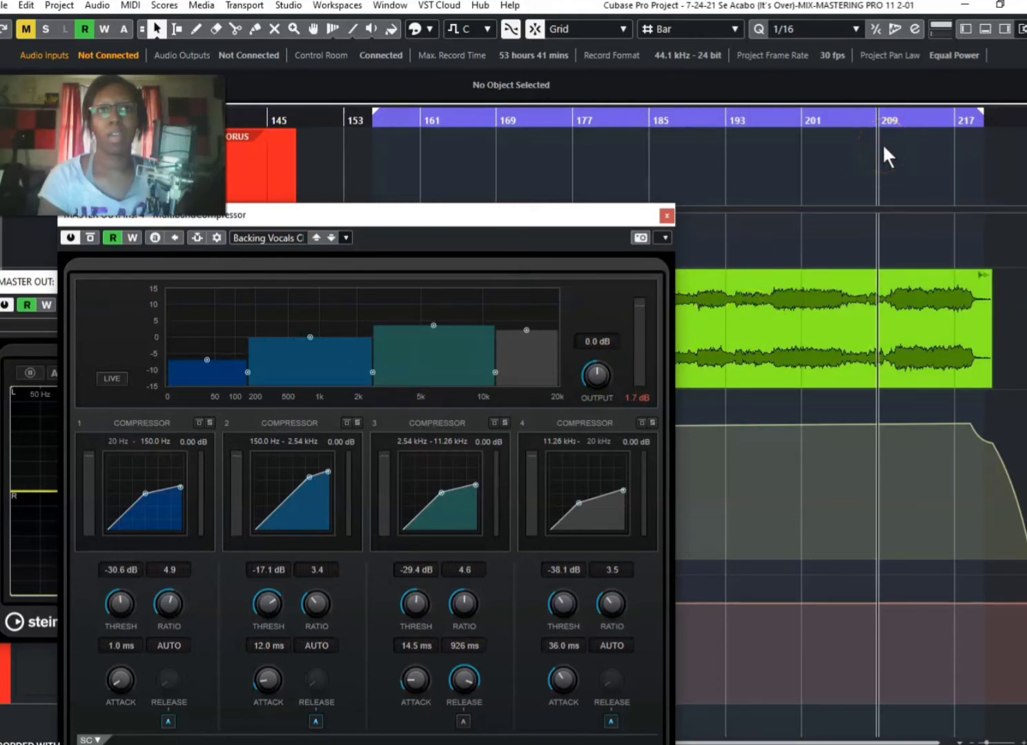
{"action": "key", "text": "space"}
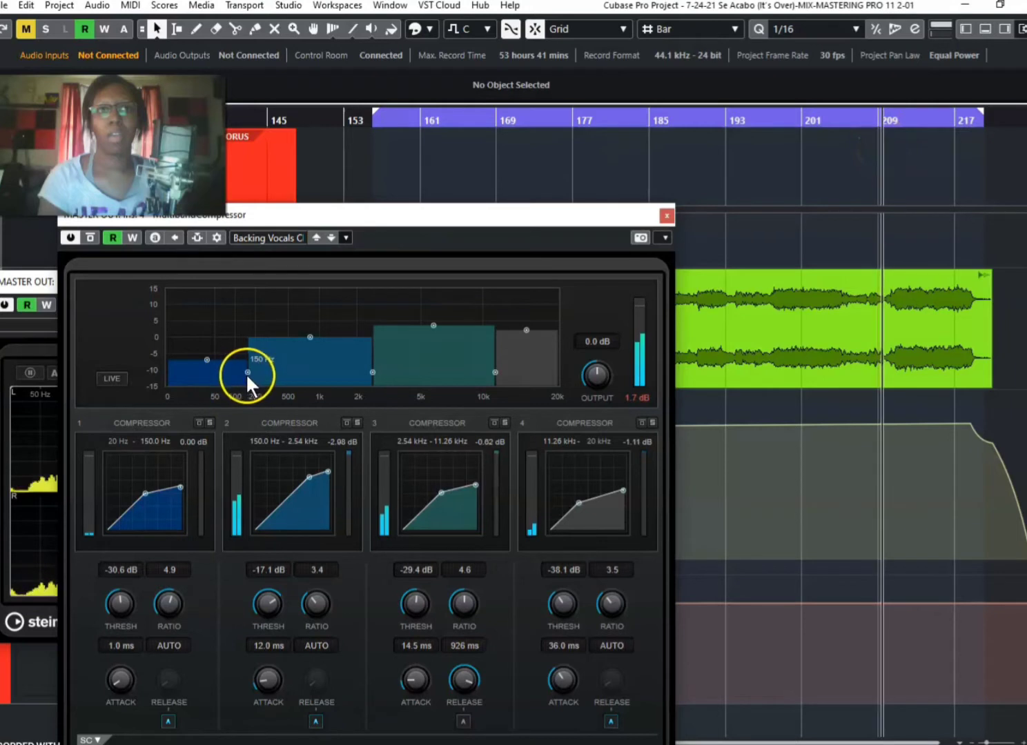
{"action": "left_click_drag", "start_coordinate": [246, 373], "coordinate": [231, 373]}
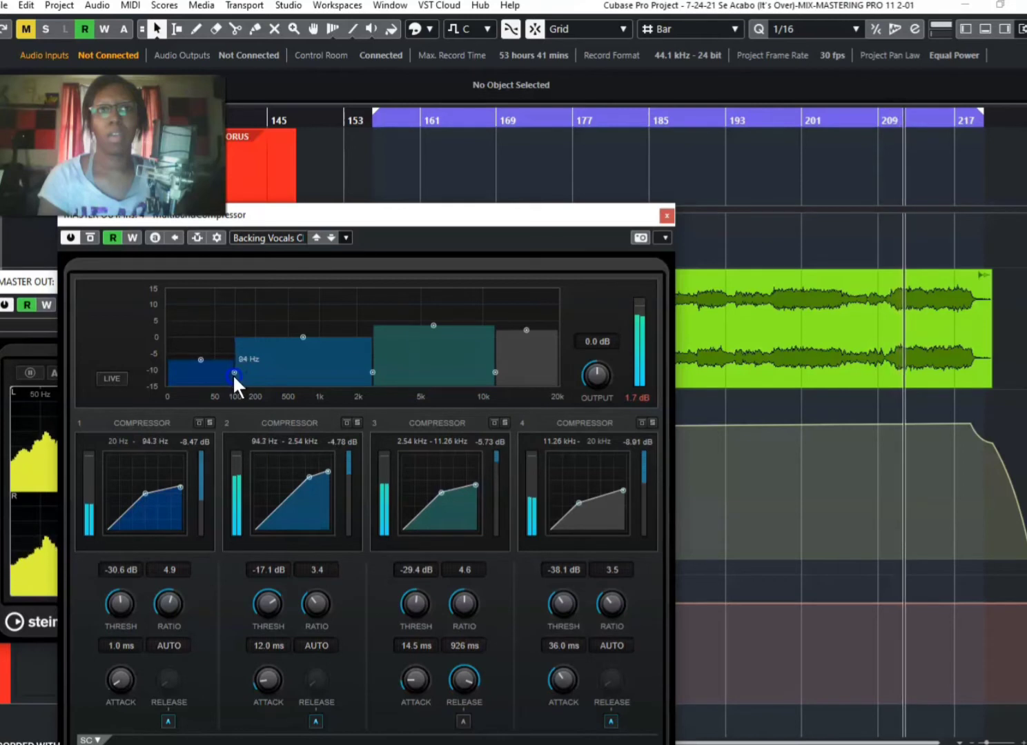
{"action": "left_click_drag", "start_coordinate": [372, 372], "coordinate": [322, 371]}
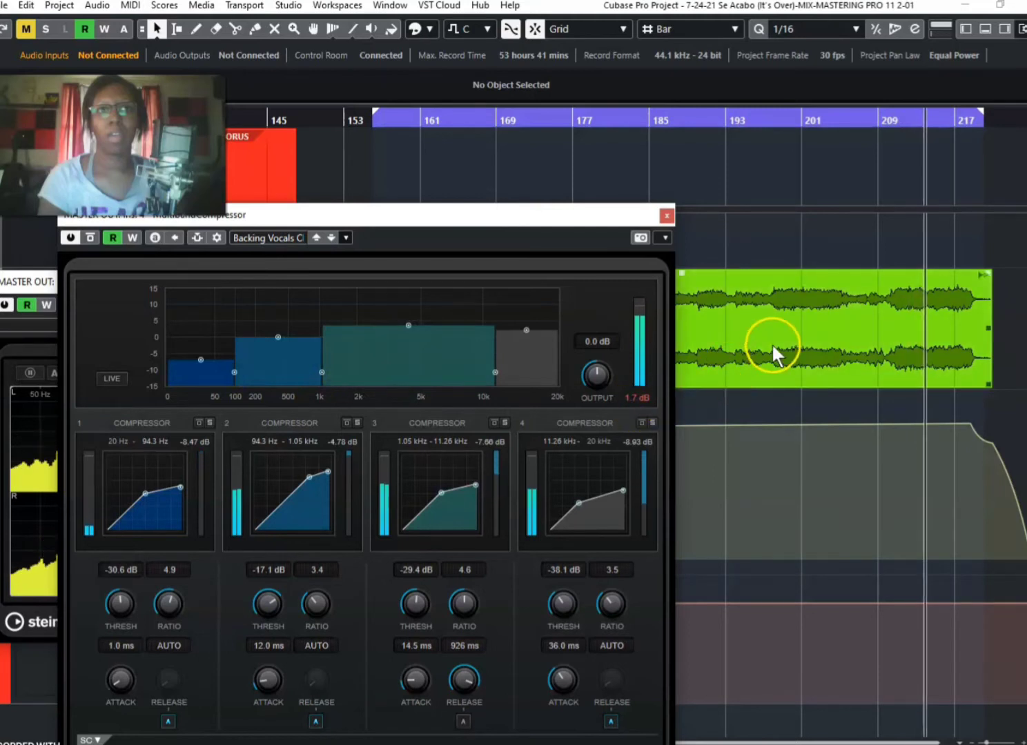
- Replay from just before bar 209 and lower the MultibandCompressor output to -1.2 dB
{"action": "left_click", "coordinate": [893, 120]}
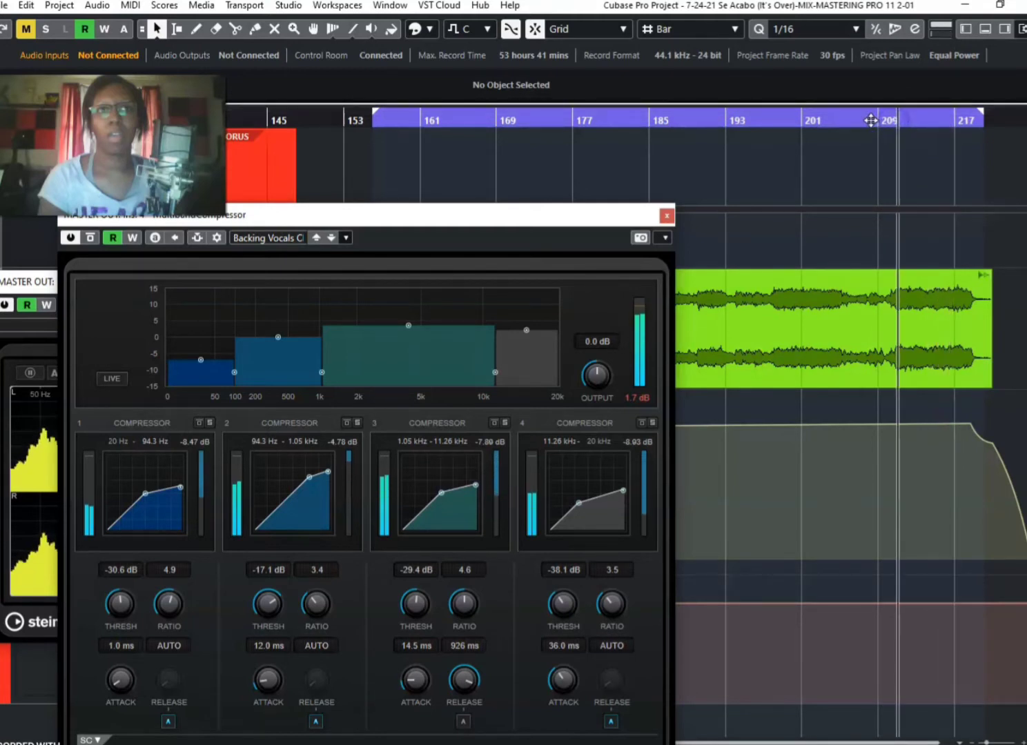
{"action": "left_click", "coordinate": [862, 119]}
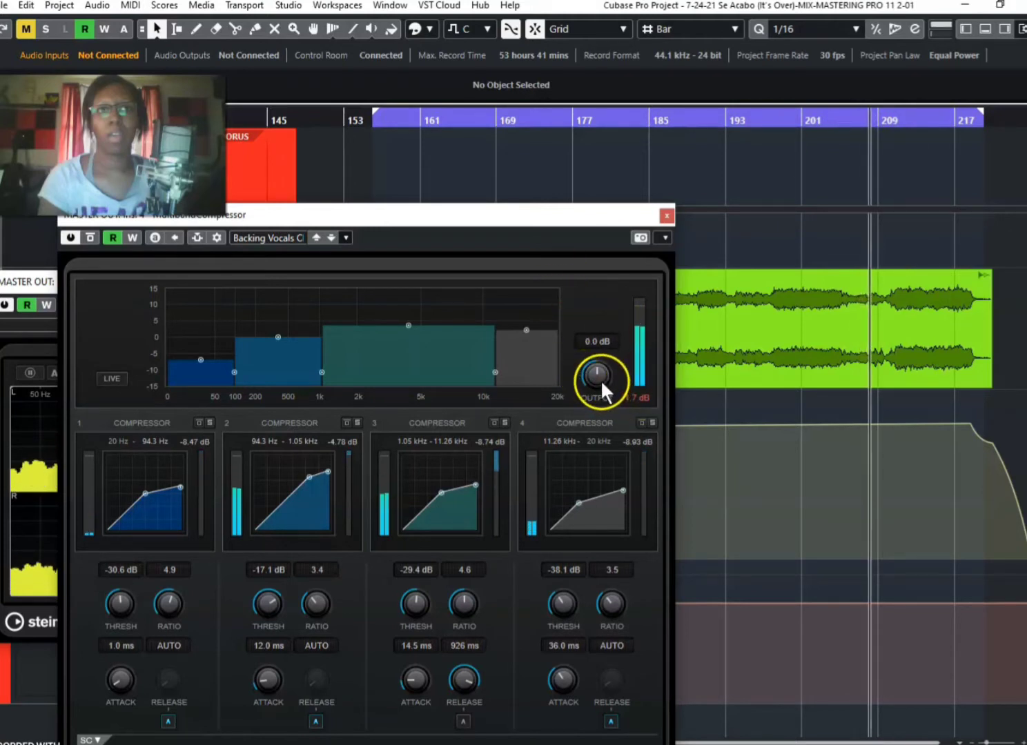
{"action": "left_click_drag", "start_coordinate": [600, 379], "coordinate": [600, 384]}
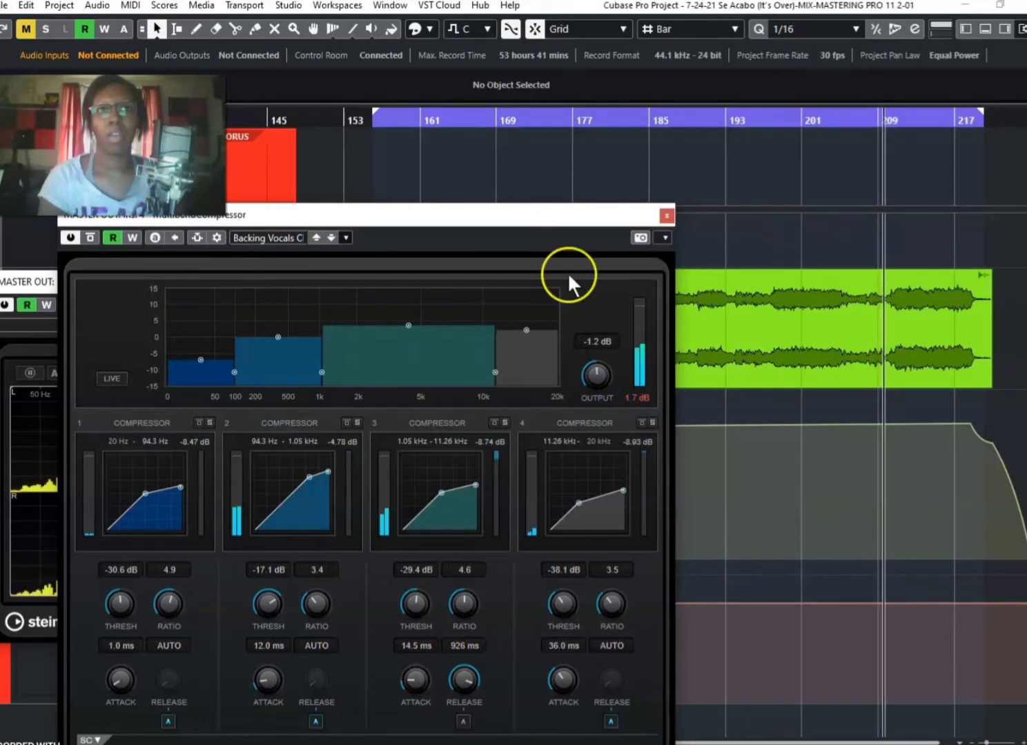
- Reset the MultibandCompressor's output peak read-out and check its level while replaying the section after bar 209
{"action": "left_click", "coordinate": [638, 398]}
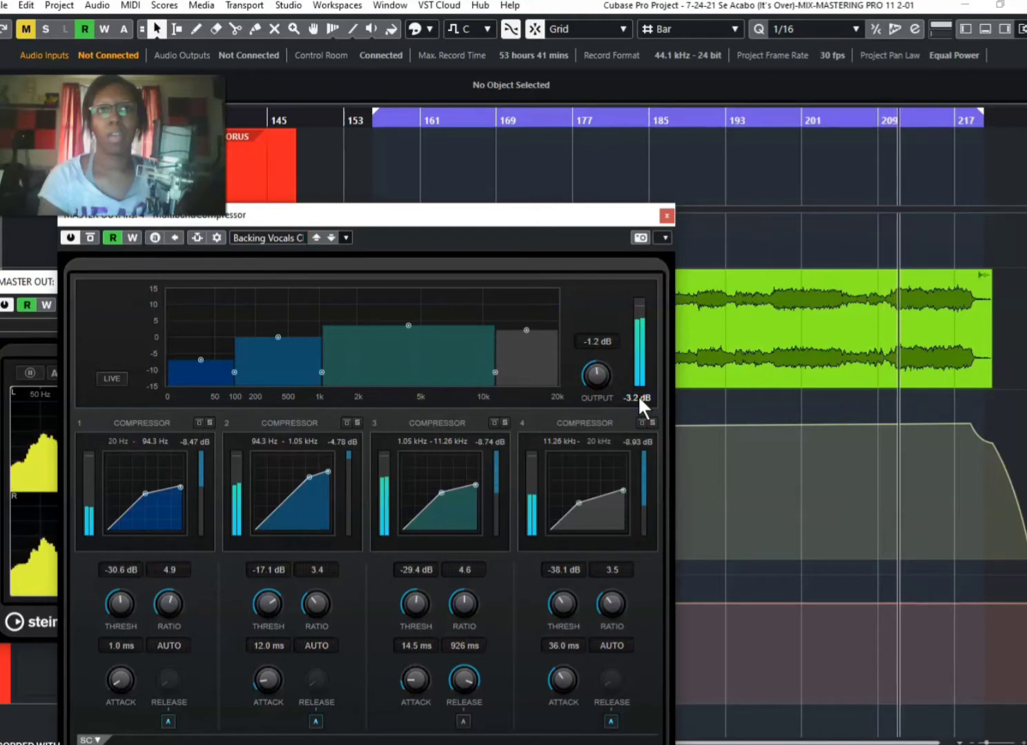
{"action": "left_click", "coordinate": [653, 401]}
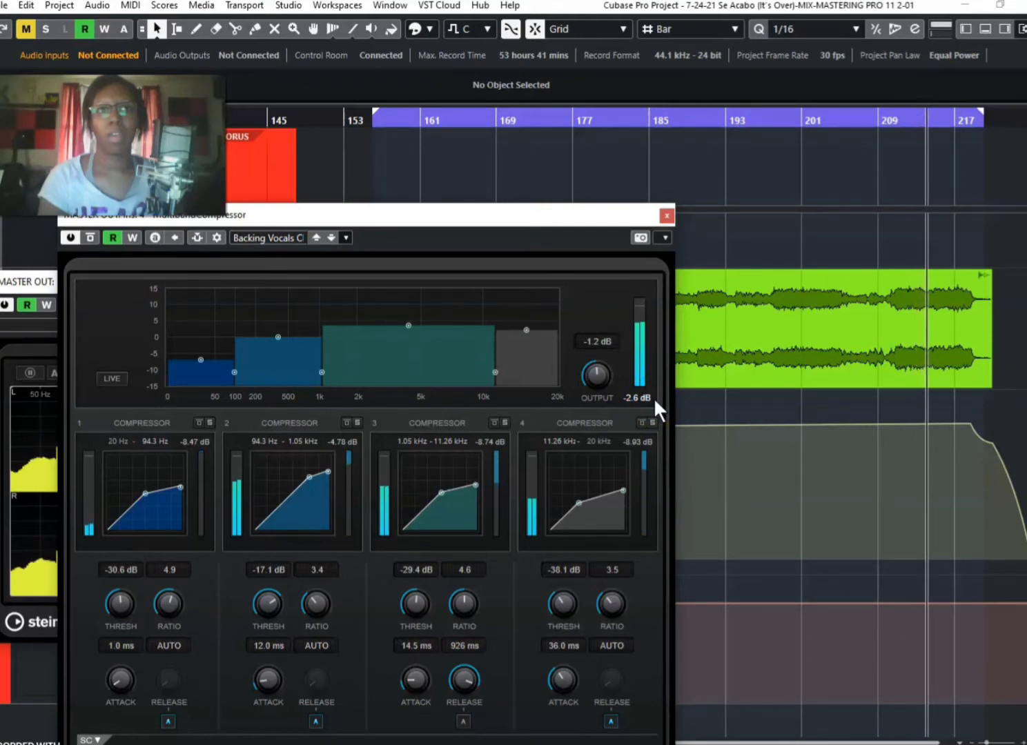
{"action": "left_click", "coordinate": [613, 384]}
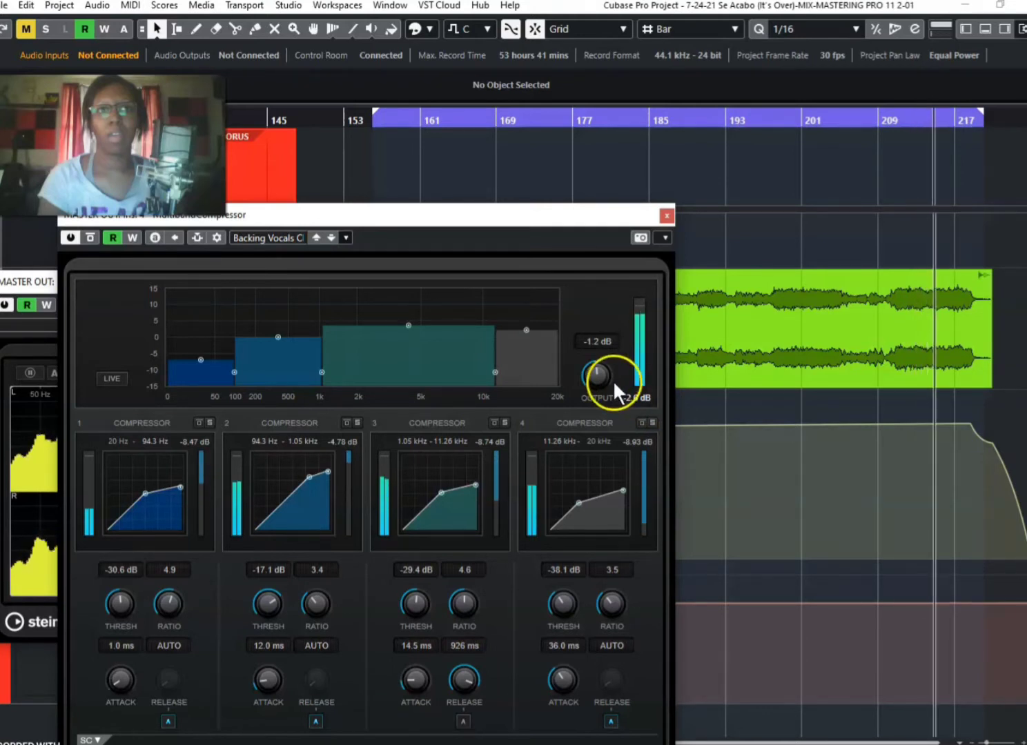
{"action": "left_click_drag", "start_coordinate": [613, 380], "coordinate": [601, 373]}
{"action": "left_click", "coordinate": [838, 209]}
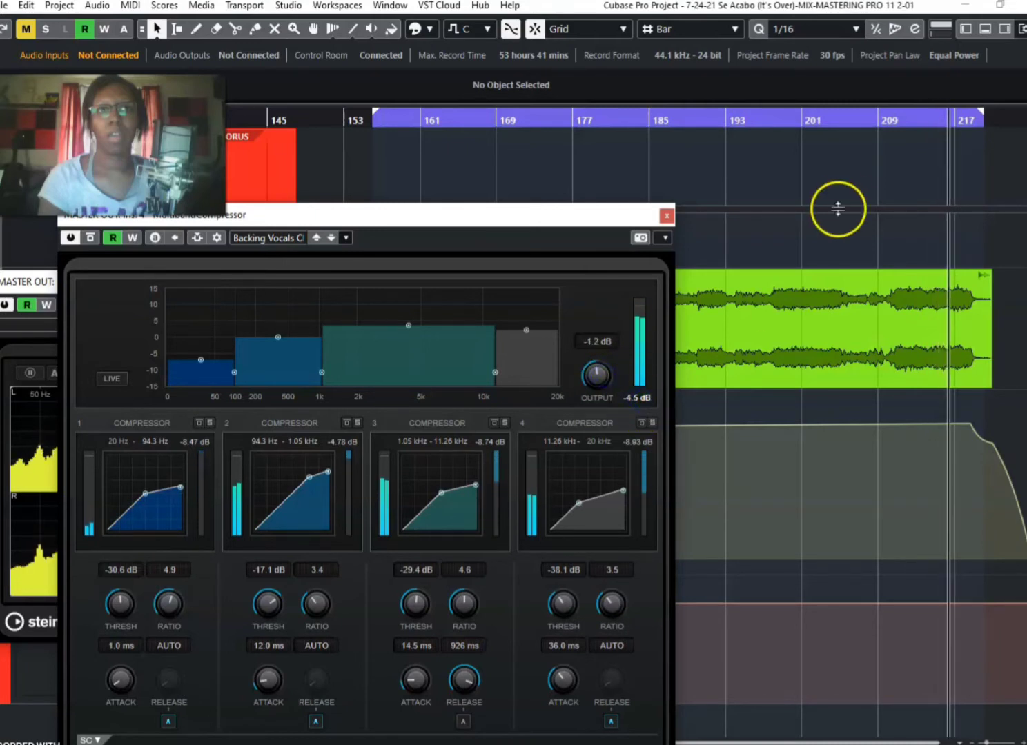
{"action": "left_click", "coordinate": [907, 125]}
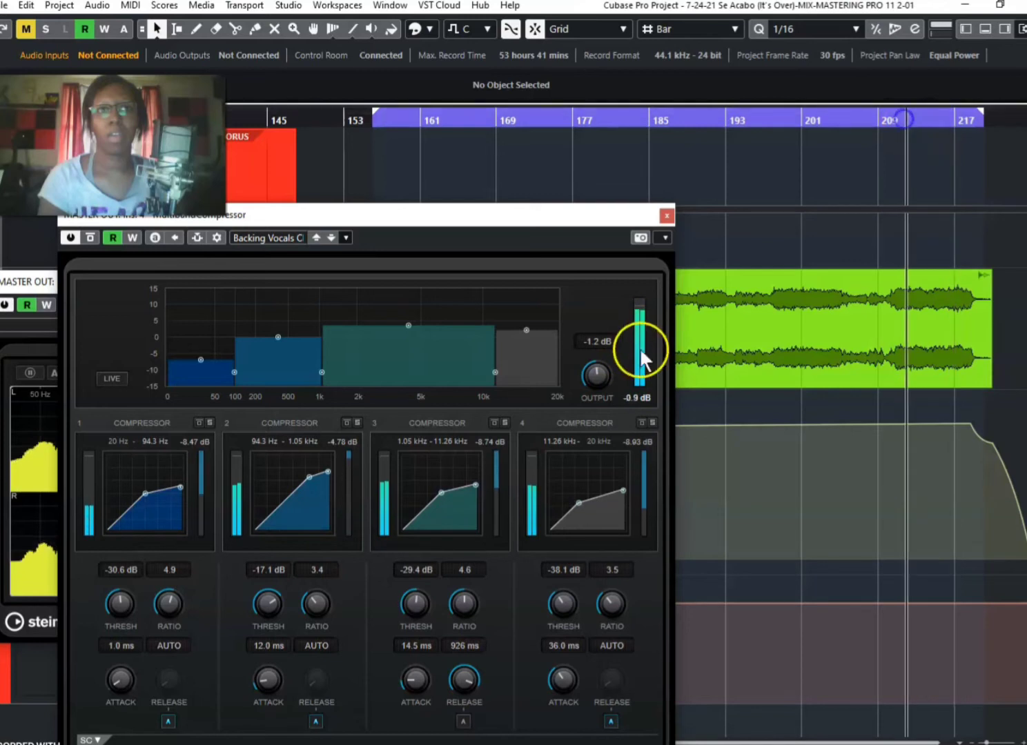
{"action": "left_click", "coordinate": [641, 391]}
{"action": "left_click", "coordinate": [708, 381]}
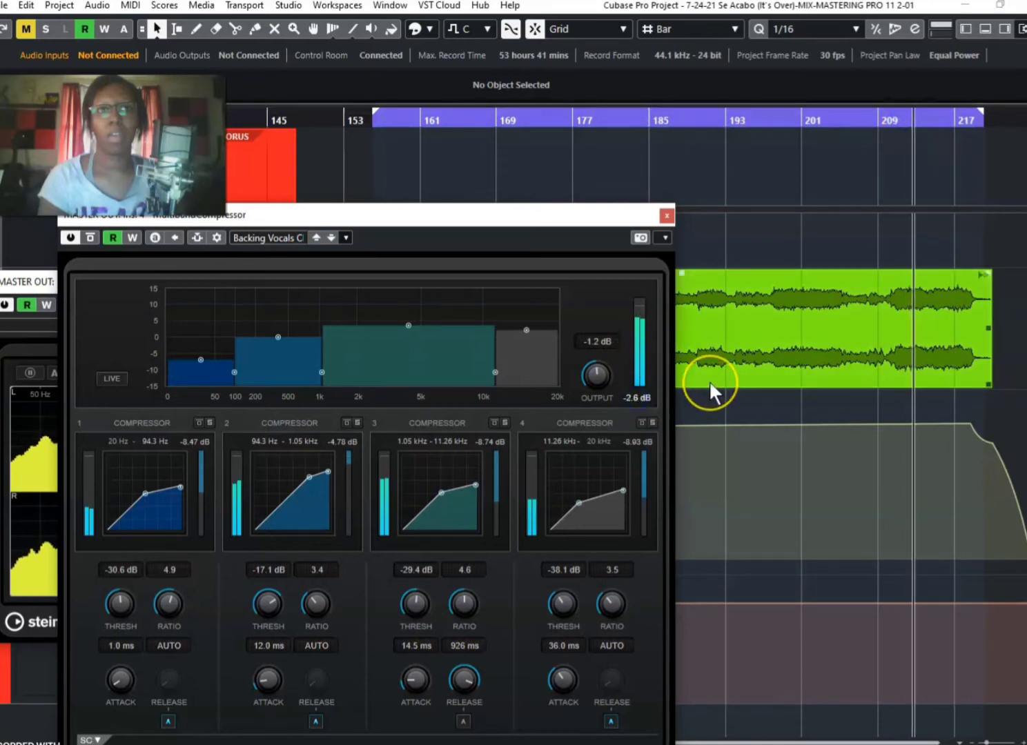
{"action": "left_click", "coordinate": [850, 471]}
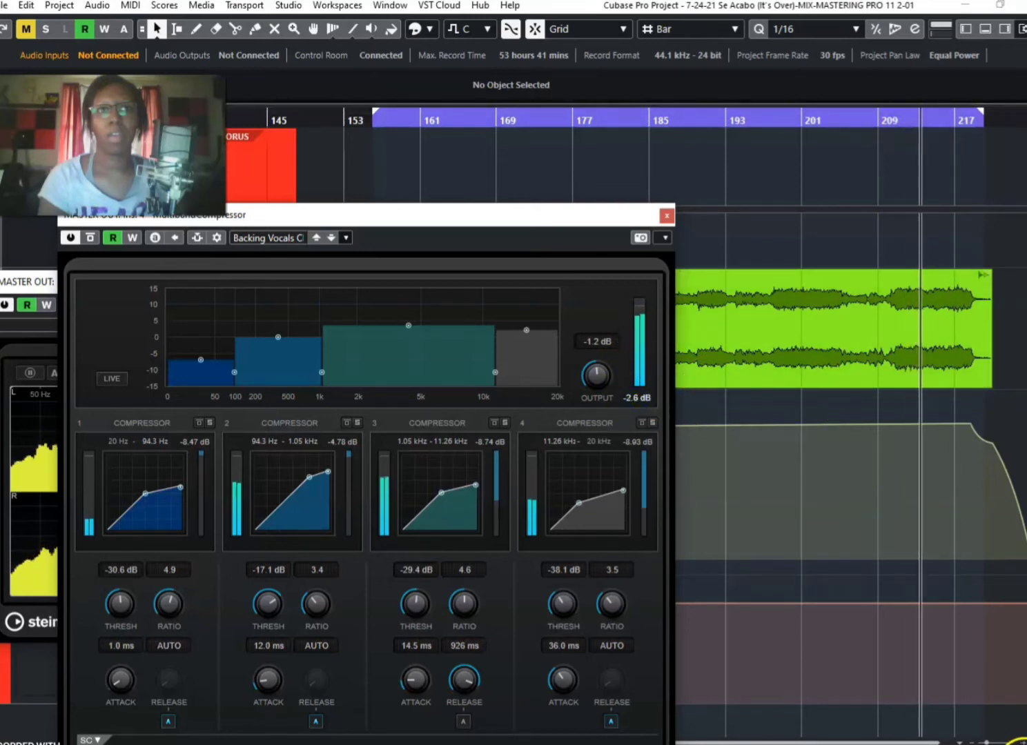
{"action": "left_click", "coordinate": [707, 379]}
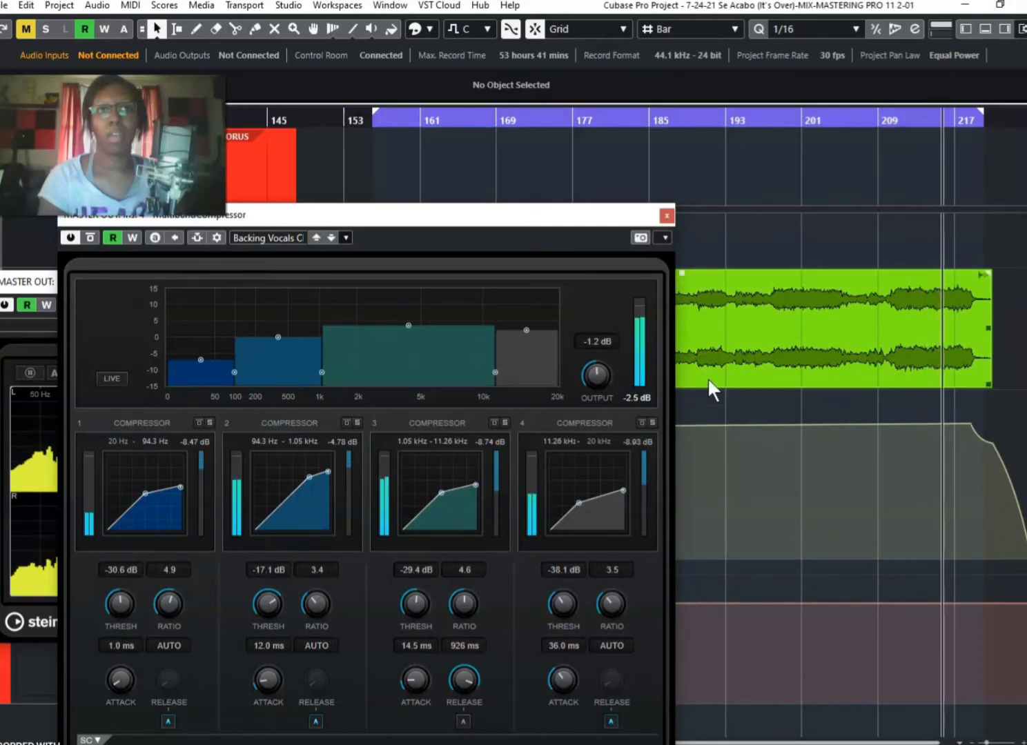
- Lower the MultibandCompressor output to -1.7 dB, reset its peak read-out and check the level while replaying from a little after bar 209
{"action": "left_click", "coordinate": [603, 369]}
{"action": "scroll", "coordinate": [601, 374], "scroll_direction": "down", "scroll_amount": 5}
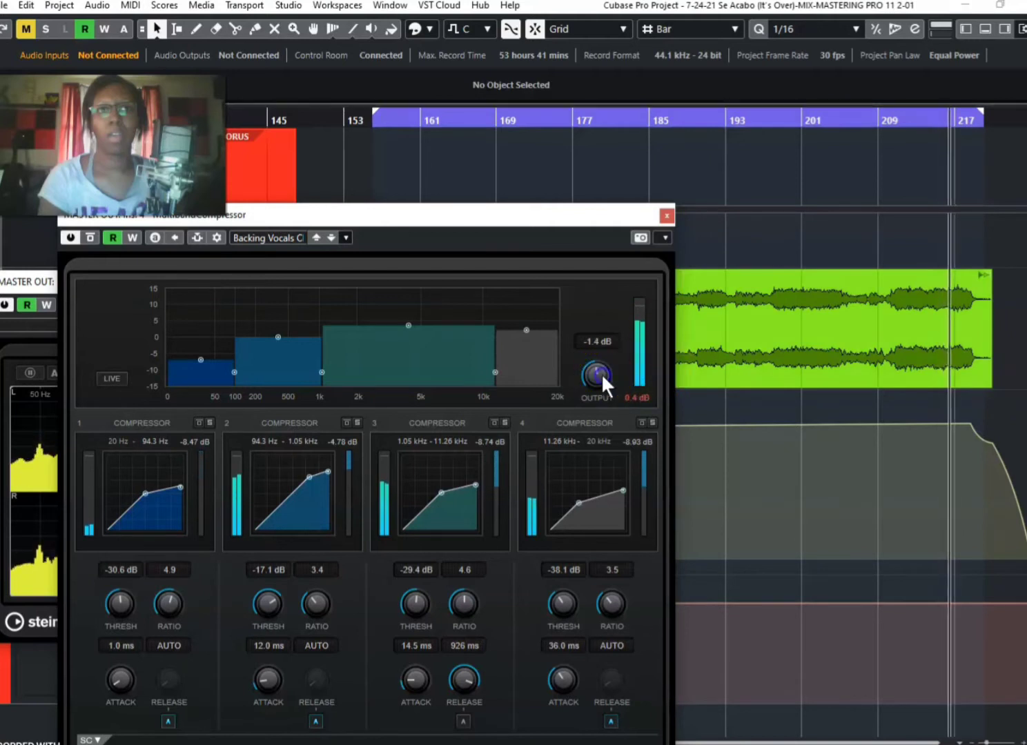
{"action": "left_click", "coordinate": [896, 136]}
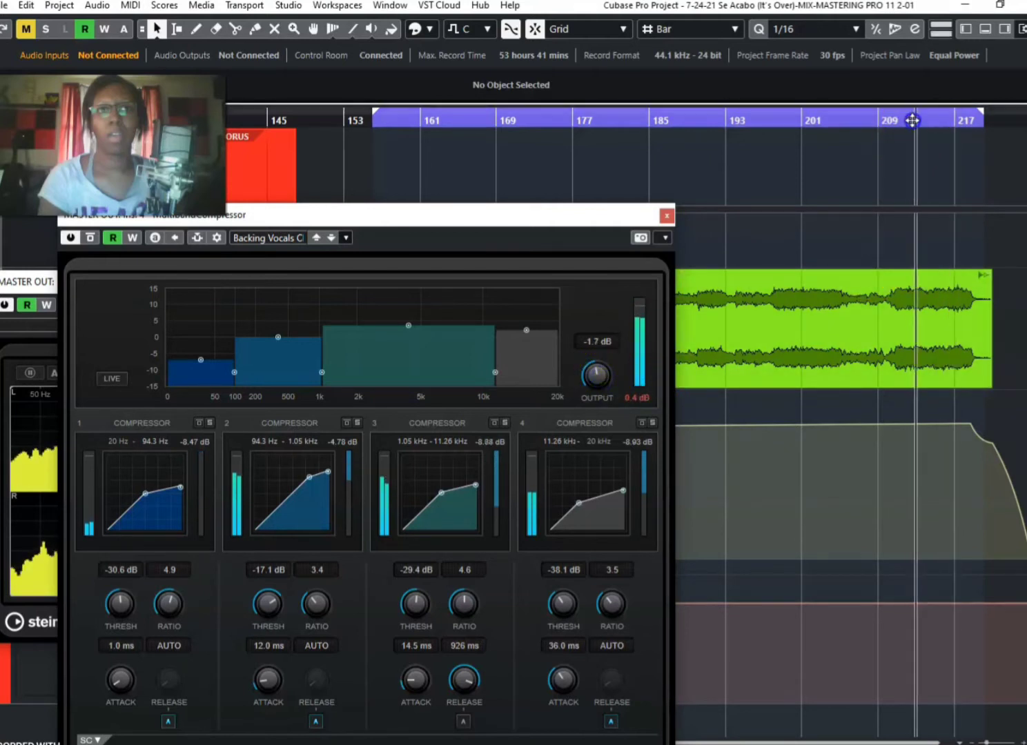
{"action": "left_click", "coordinate": [641, 397]}
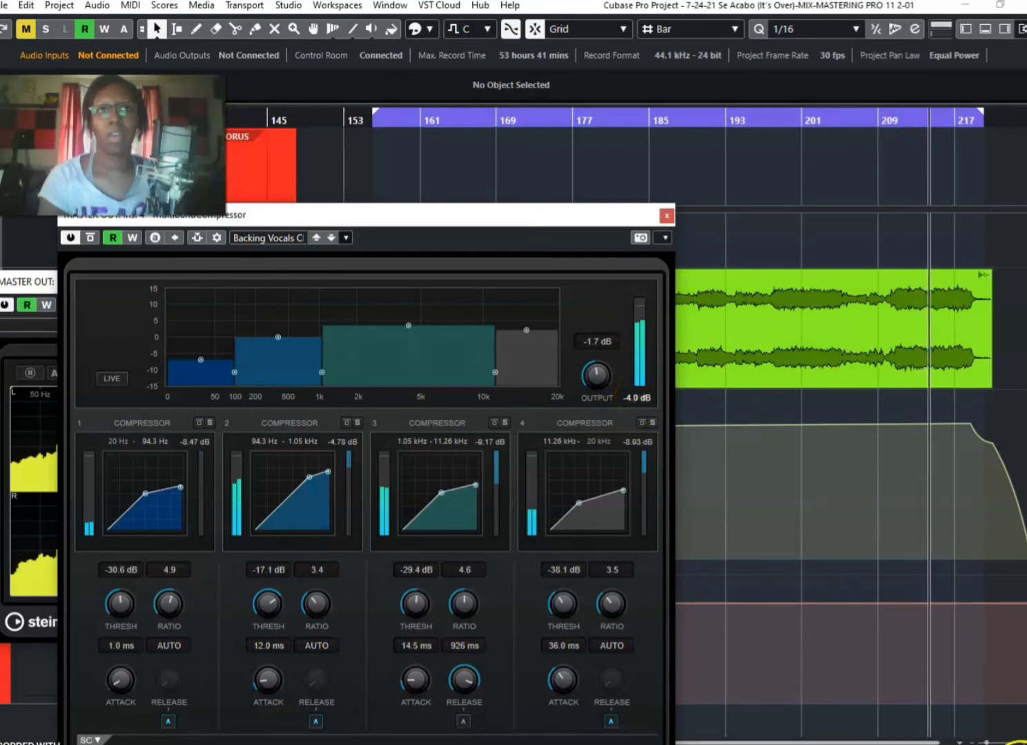
{"action": "left_click", "coordinate": [796, 553]}
{"action": "left_click_drag", "start_coordinate": [796, 553], "coordinate": [843, 483]}
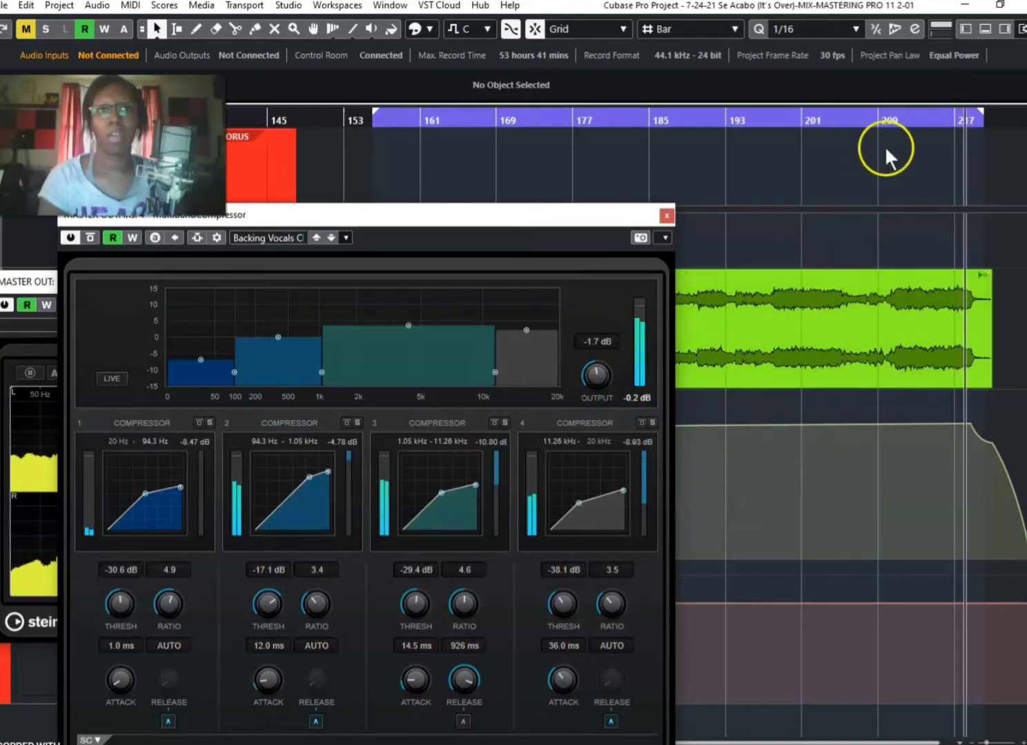
- Replay from about bar 208, show the mixer below the project and reset the Stereo Out channel's peak level
{"action": "left_click", "coordinate": [869, 120]}
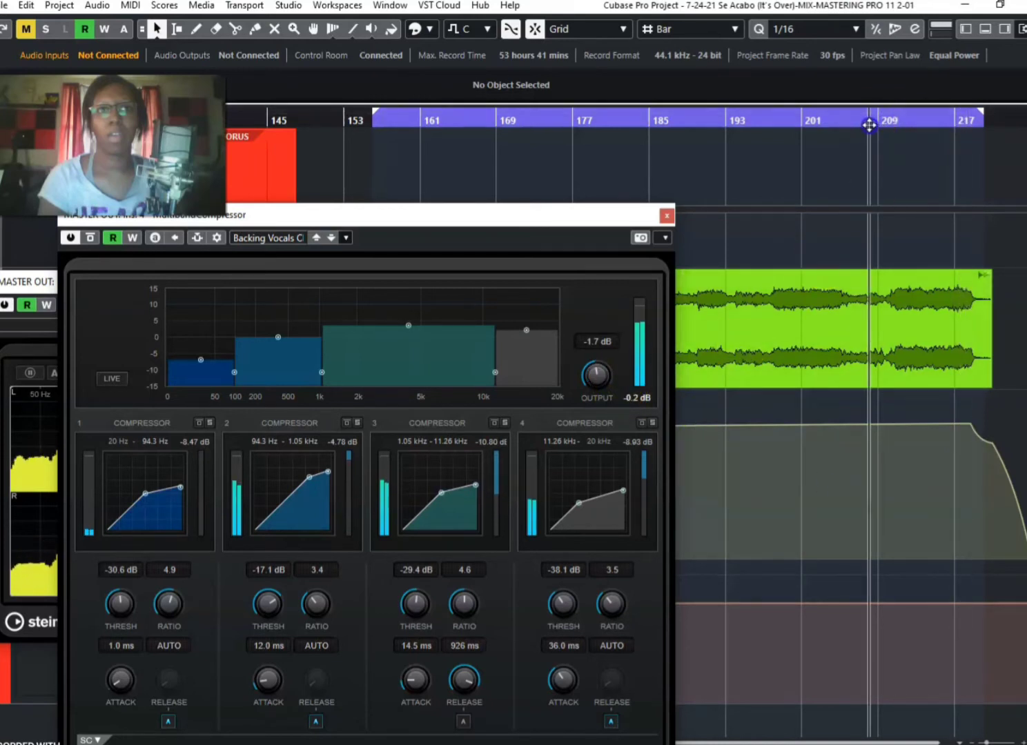
{"action": "left_click", "coordinate": [986, 28]}
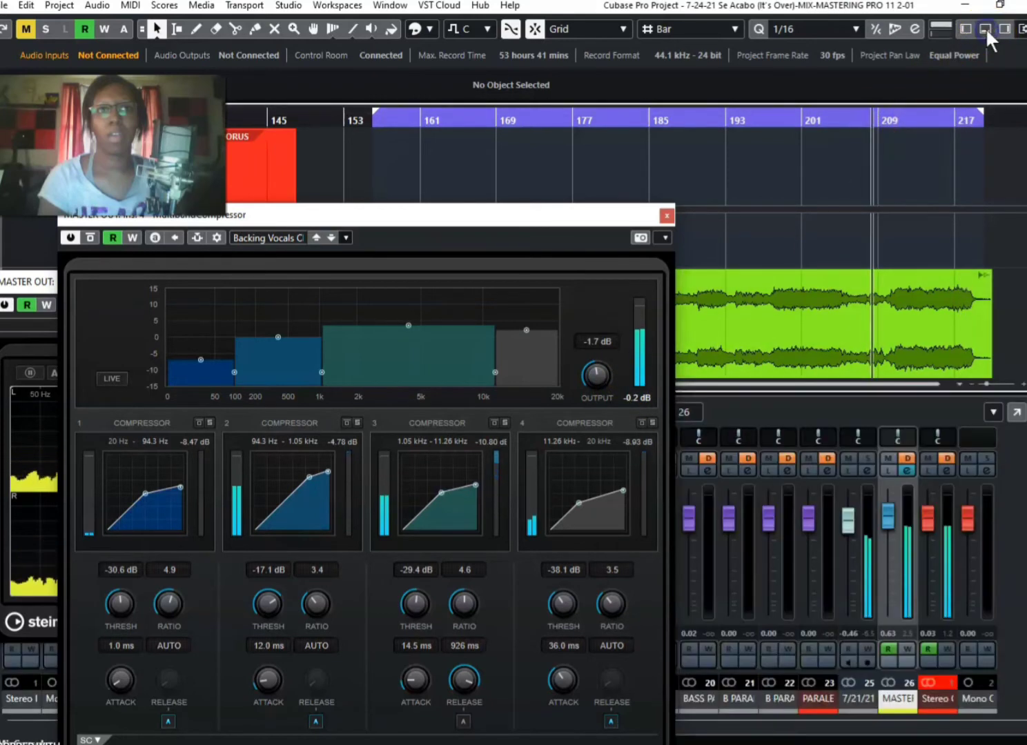
{"action": "left_click", "coordinate": [948, 635]}
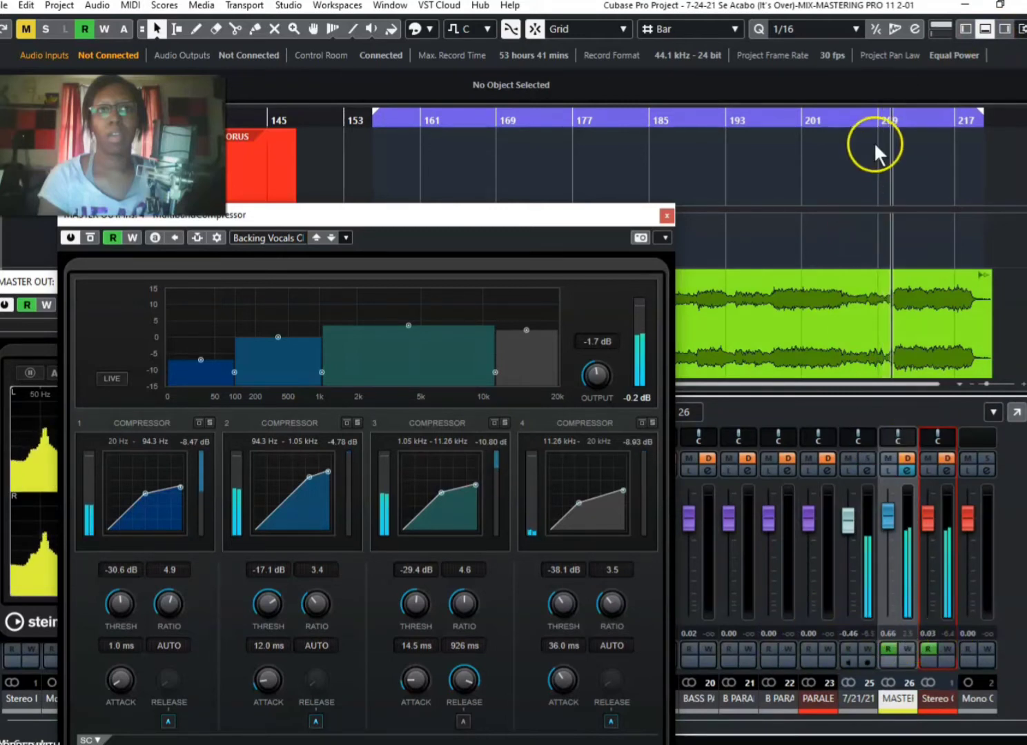
- Replay from about bar 209 with the MultibandCompressor output at -2.9 dB and reset the peak levels of the plug-in, MASTER OUT and Stereo Out
{"action": "left_click", "coordinate": [881, 120]}
{"action": "left_click_drag", "start_coordinate": [597, 375], "coordinate": [597, 378]}
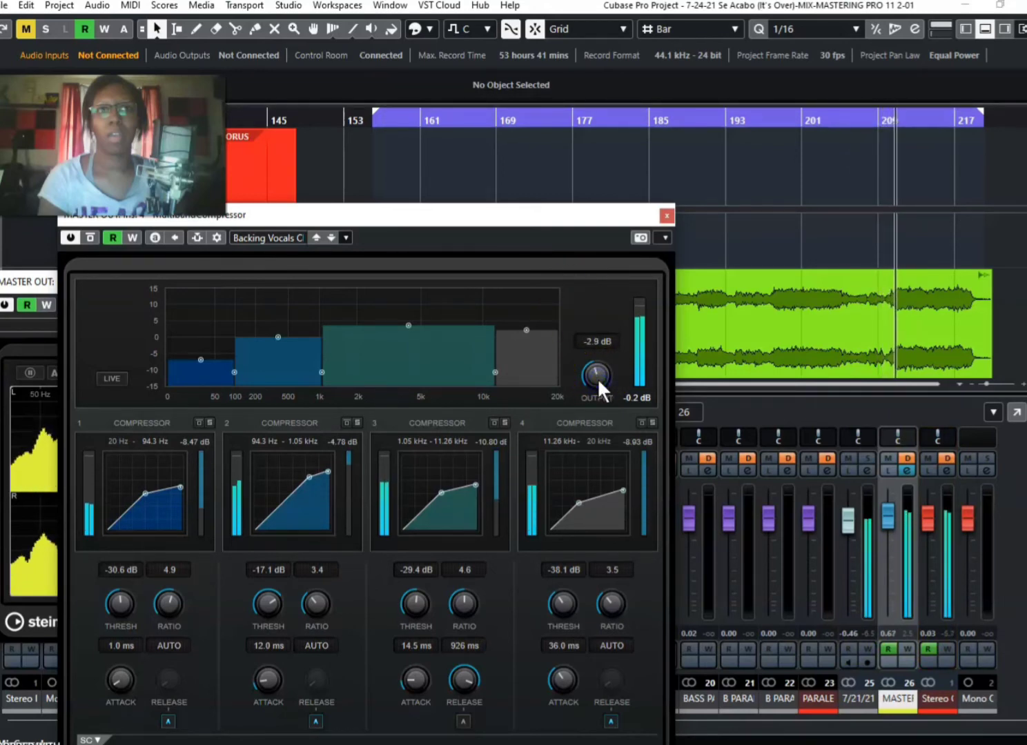
{"action": "left_click", "coordinate": [634, 397]}
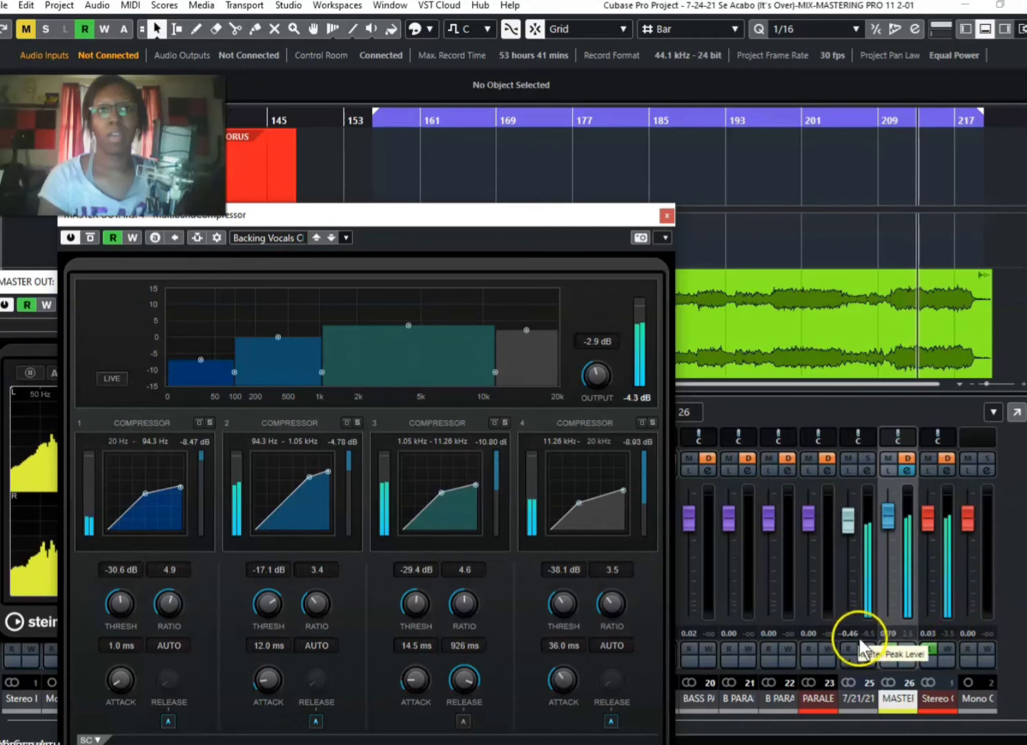
{"action": "left_click", "coordinate": [907, 635]}
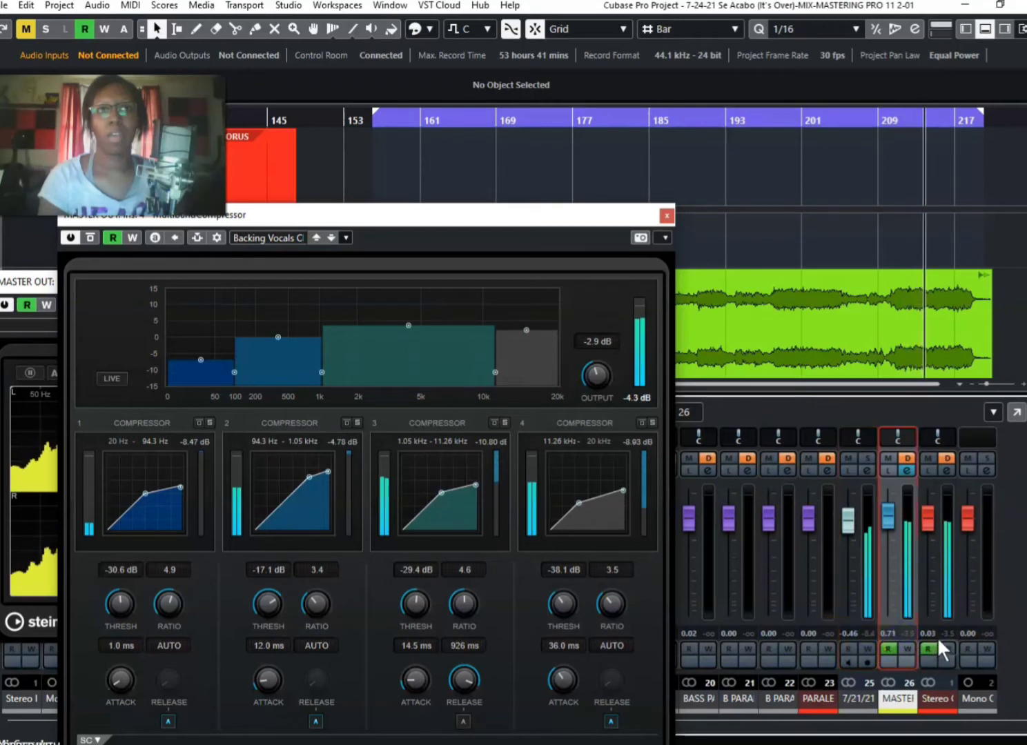
{"action": "left_click", "coordinate": [940, 633]}
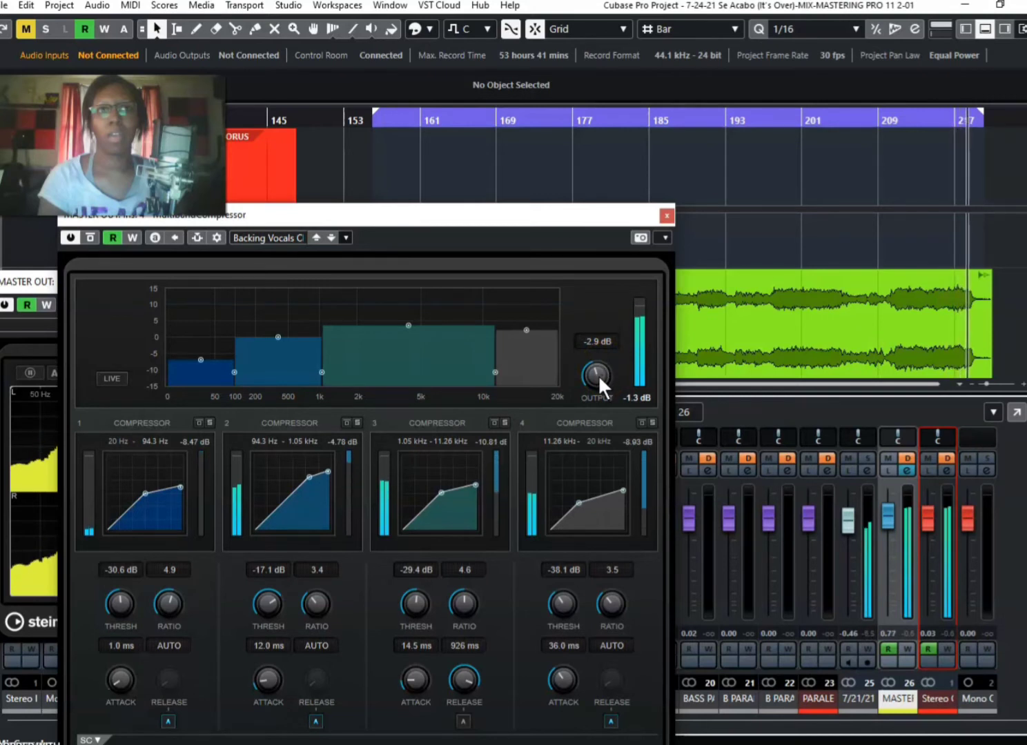
- Lower the MultibandCompressor output to -5.0 dB, check its reset peak while replaying from about bar 208, and close the plug-in
{"action": "left_click_drag", "start_coordinate": [598, 375], "coordinate": [597, 383]}
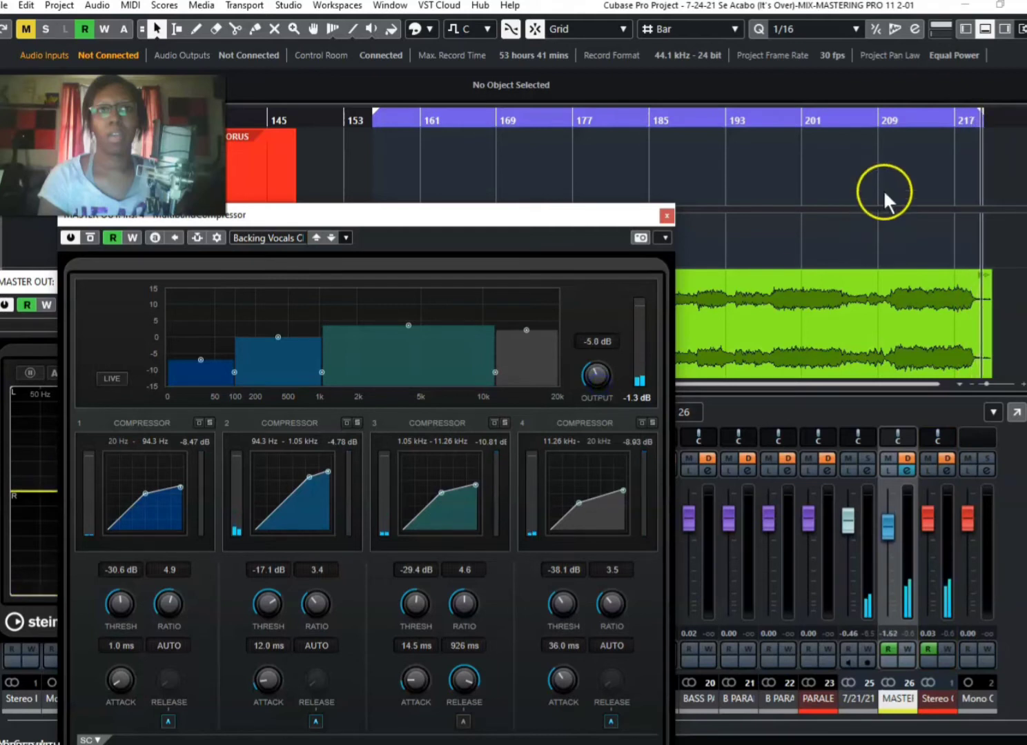
{"action": "left_click", "coordinate": [868, 116]}
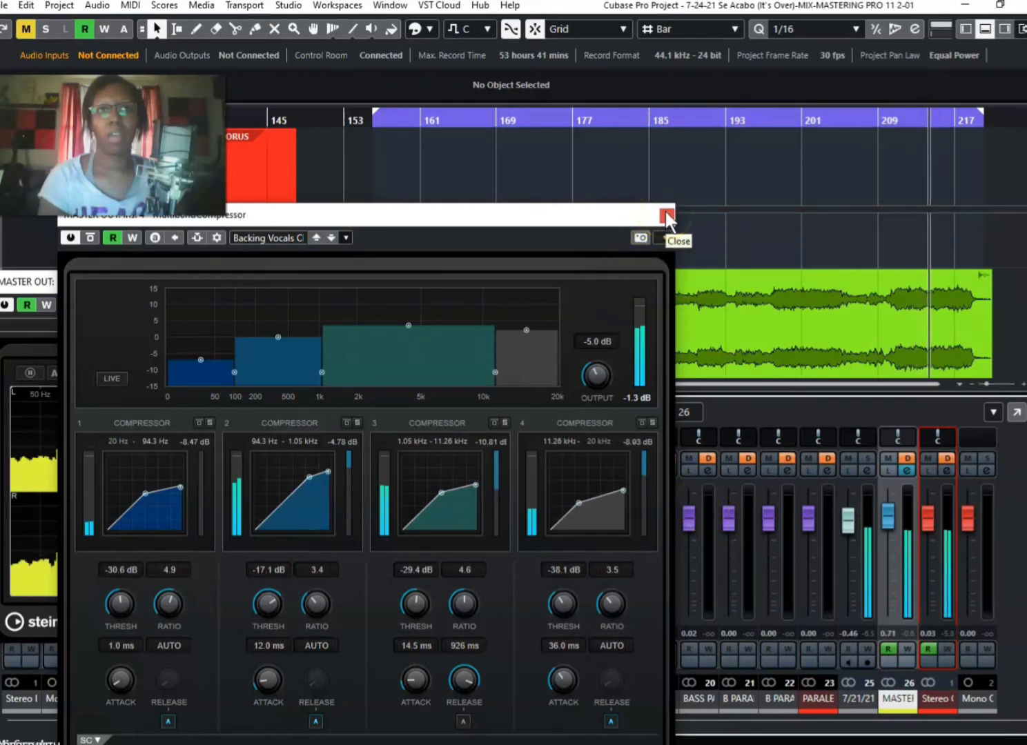
{"action": "left_click", "coordinate": [625, 388]}
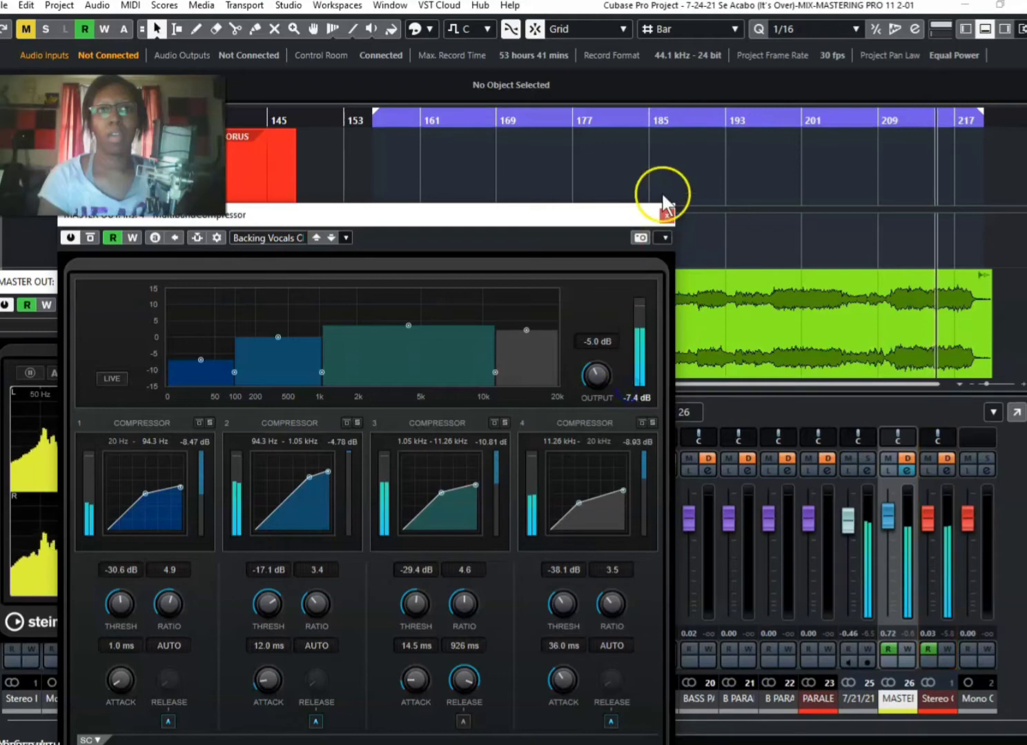
{"action": "left_click", "coordinate": [667, 216]}
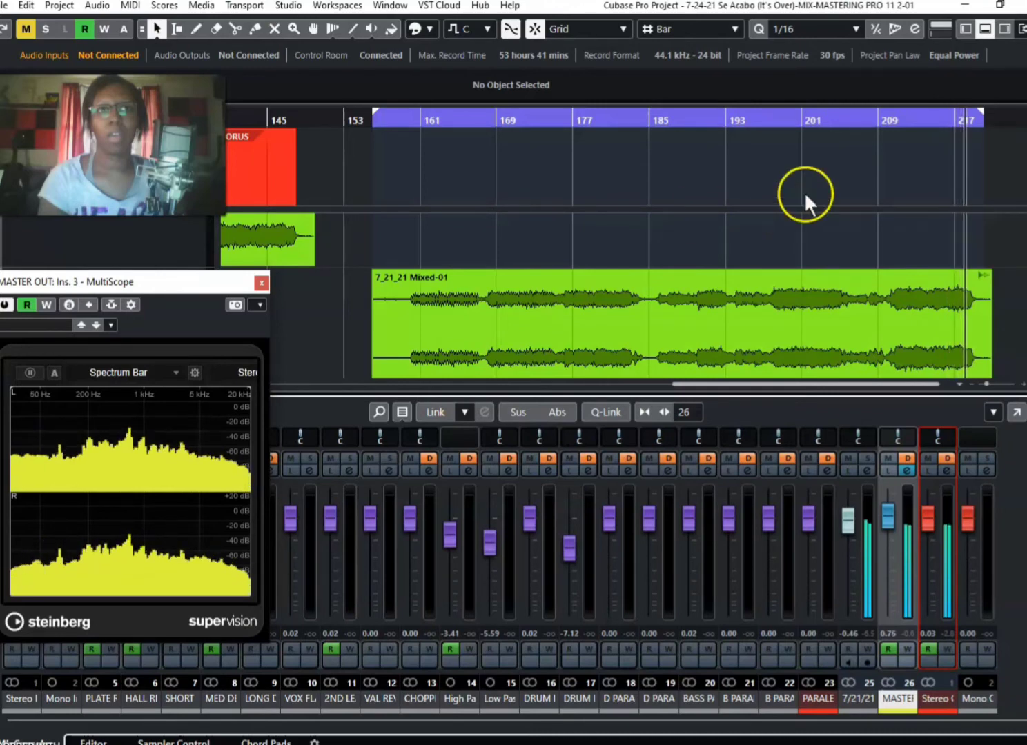
- Play from about bar 194, close the MultiScope window and open the channel settings of the MASTER OUT track
{"action": "left_click", "coordinate": [734, 121]}
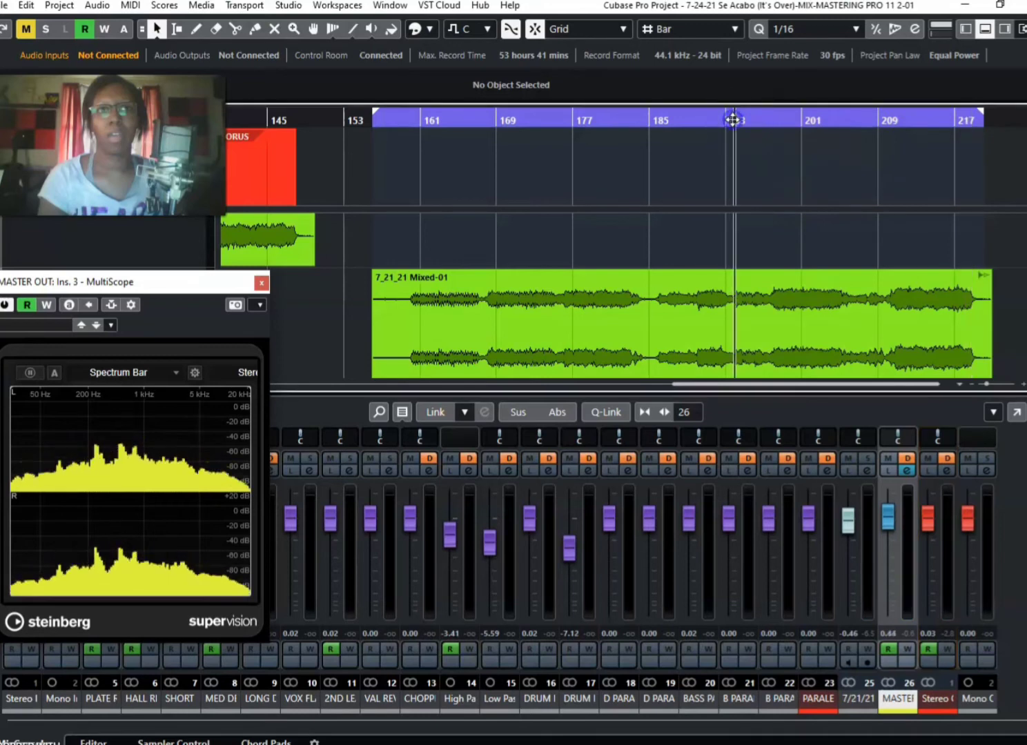
{"action": "left_click", "coordinate": [261, 283]}
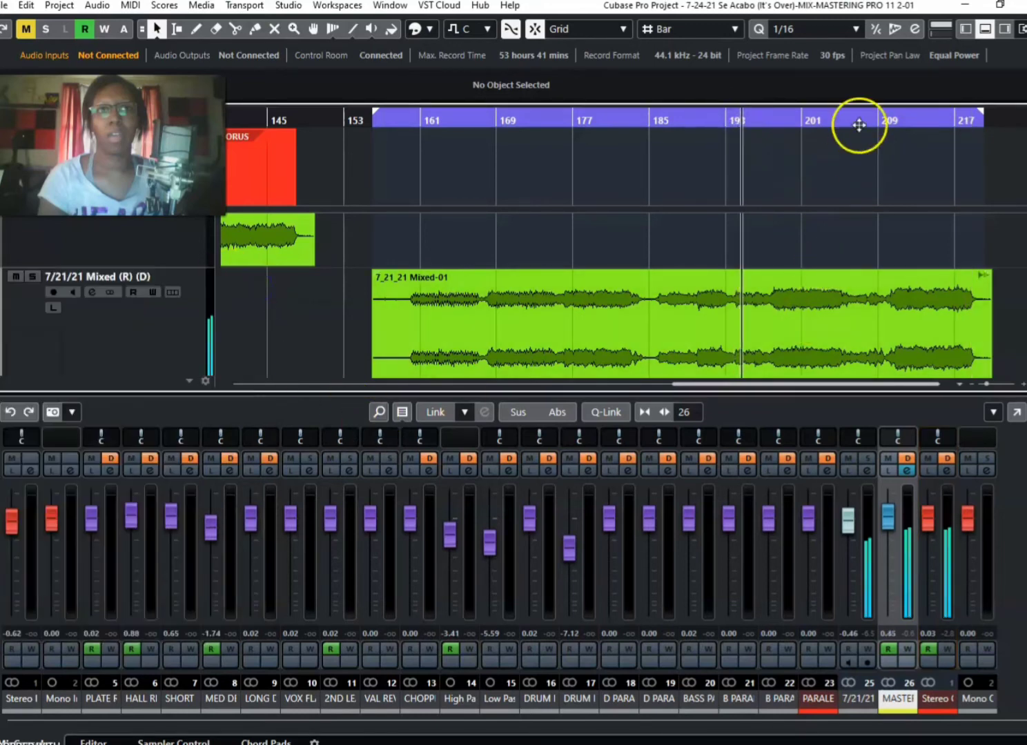
{"action": "scroll", "coordinate": [1021, 252], "scroll_direction": "down", "scroll_amount": 2}
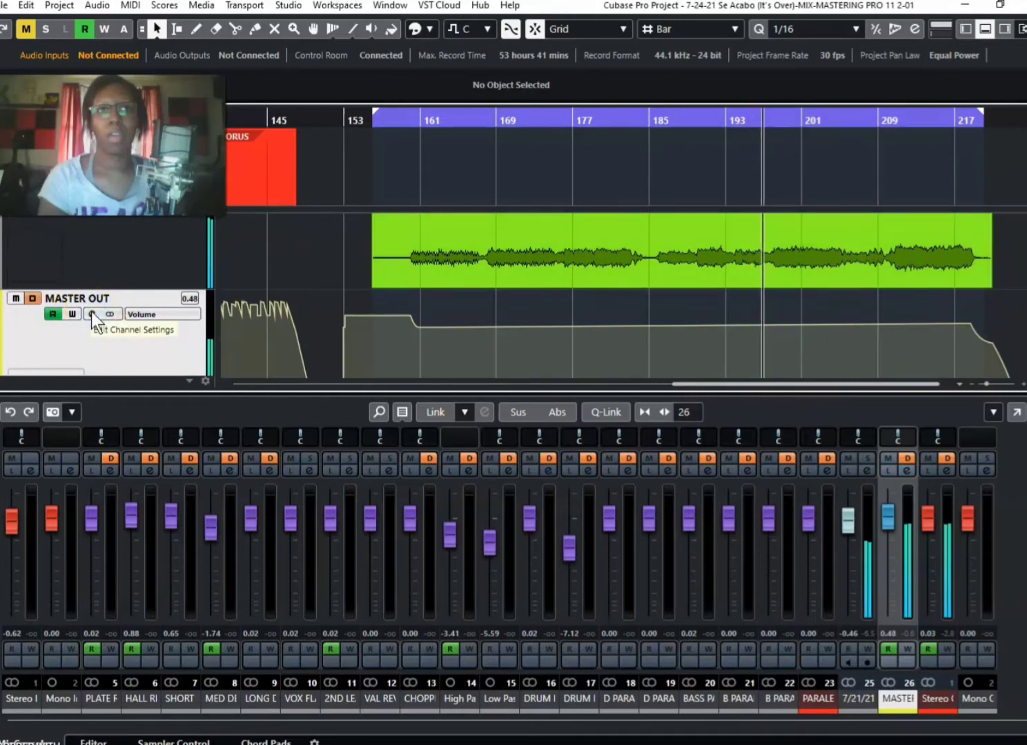
{"action": "left_click", "coordinate": [93, 314]}
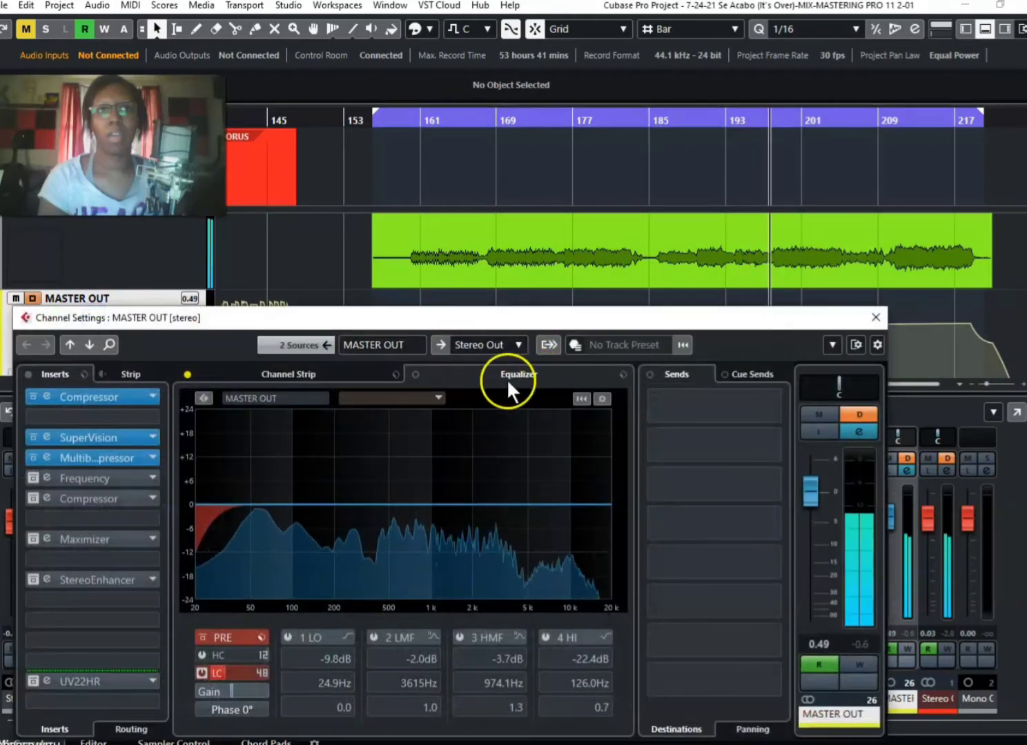
- In the MASTER OUT channel strip, enable Tape Sat with its Drive turned down, and enable the Limiter
{"action": "left_click", "coordinate": [345, 374]}
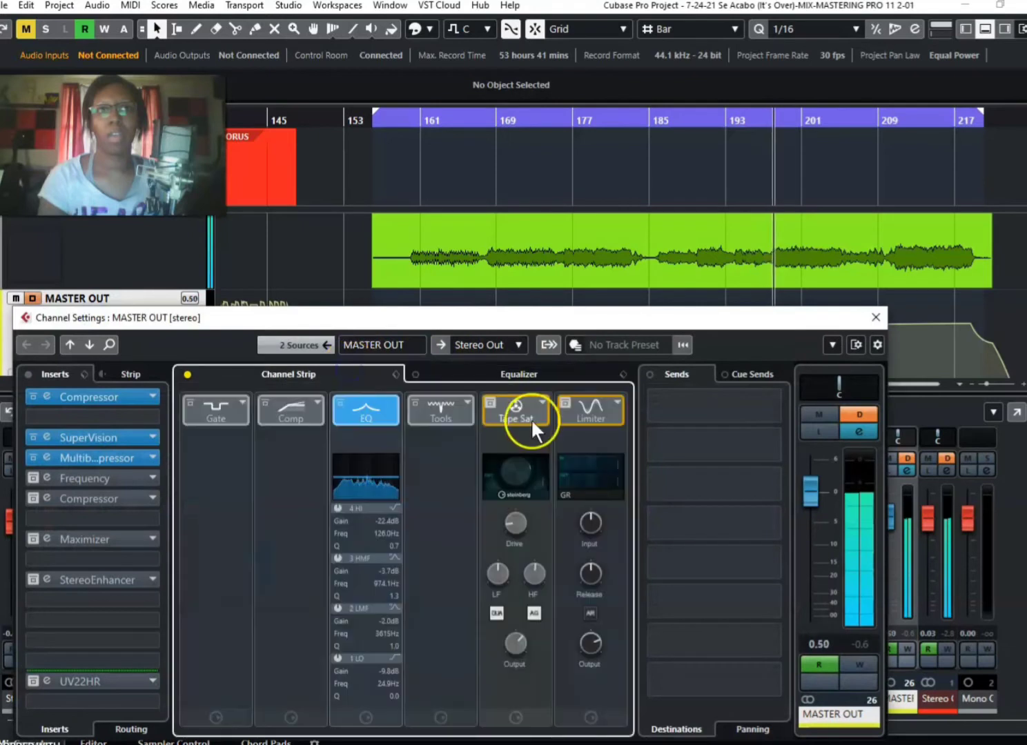
{"action": "left_click", "coordinate": [488, 402]}
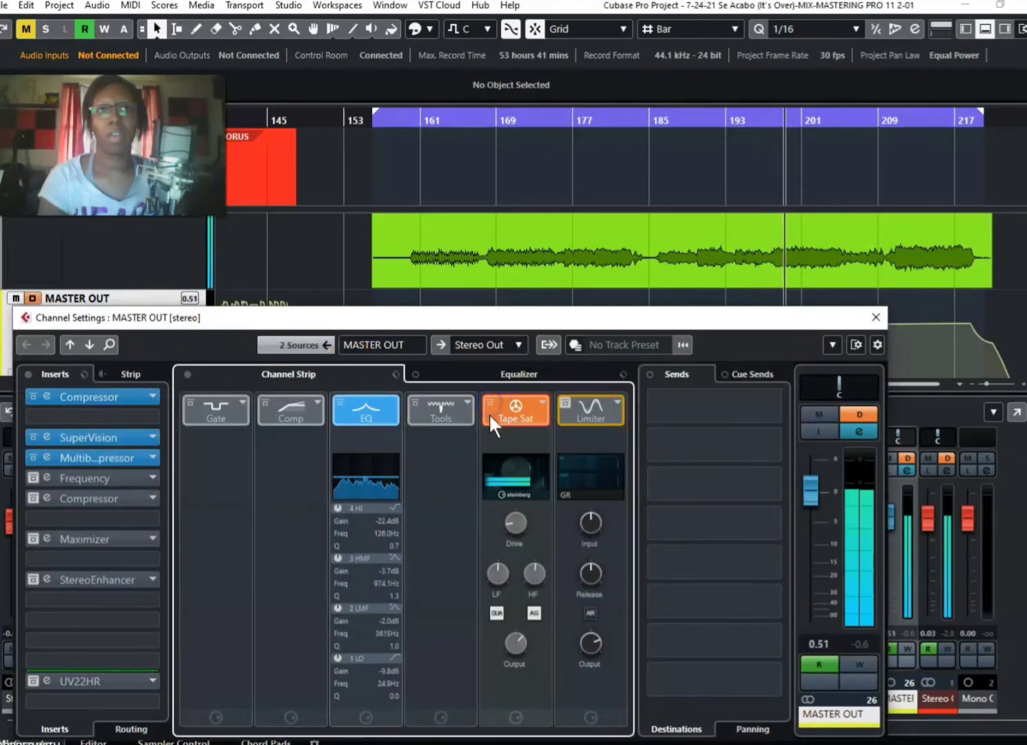
{"action": "left_click_drag", "start_coordinate": [516, 523], "coordinate": [519, 566]}
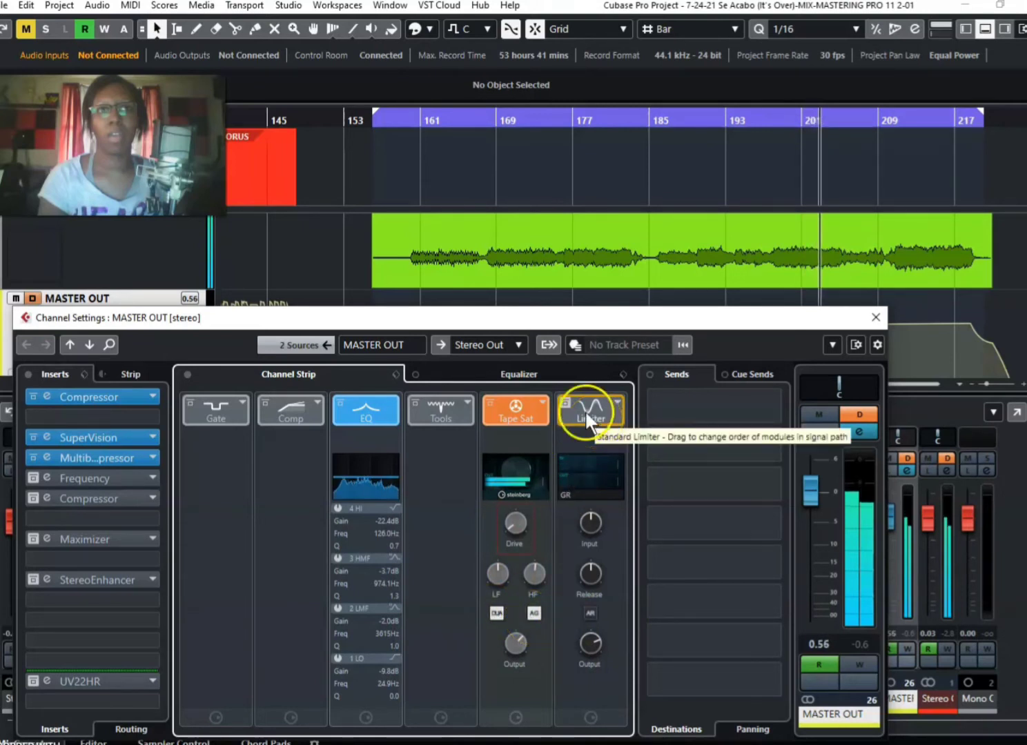
{"action": "left_click", "coordinate": [563, 408]}
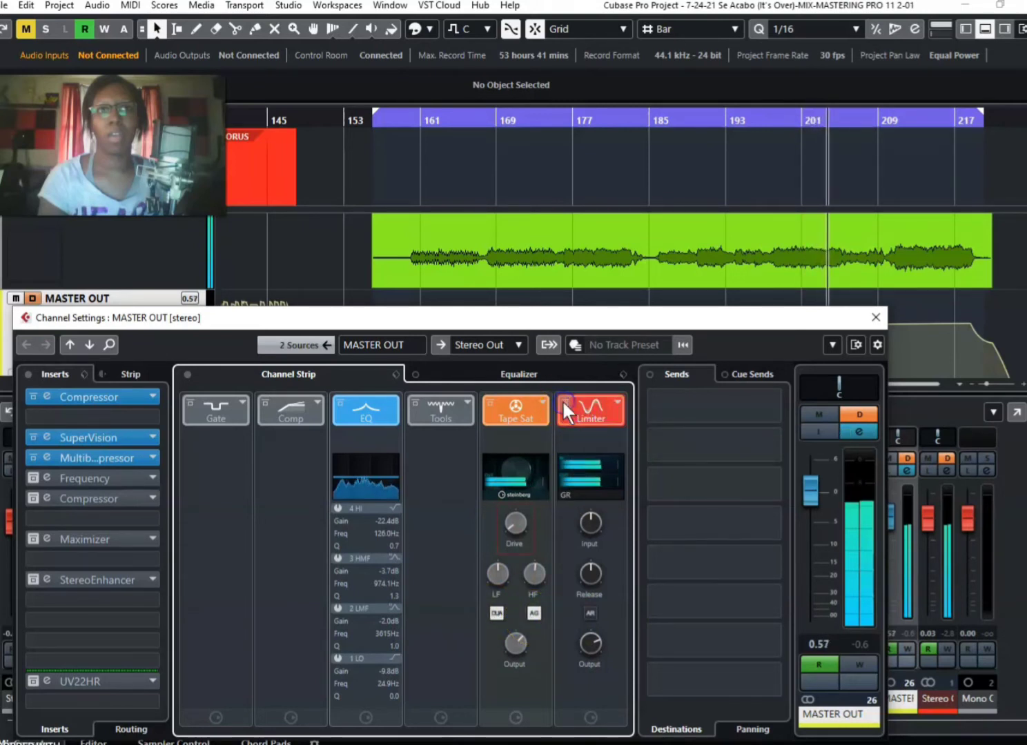
{"action": "mouse_move", "coordinate": [597, 650]}
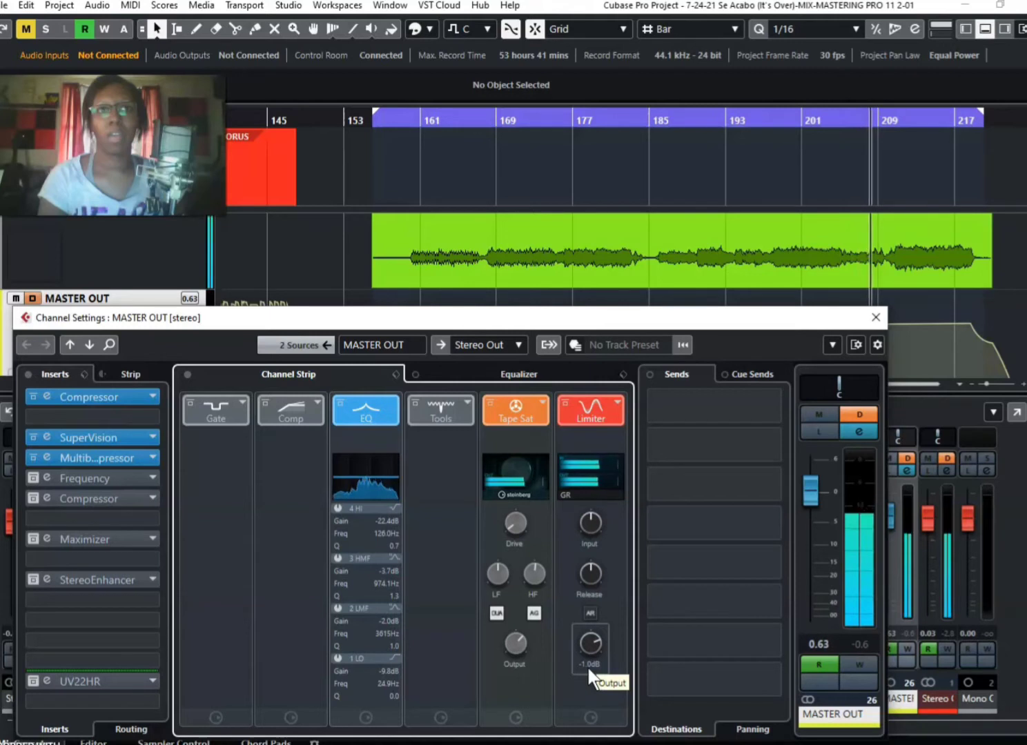
- Open the Compressor in MASTER OUT insert 6, take it out of bypass and reset its output and input peak read-outs
{"action": "left_click", "coordinate": [102, 497]}
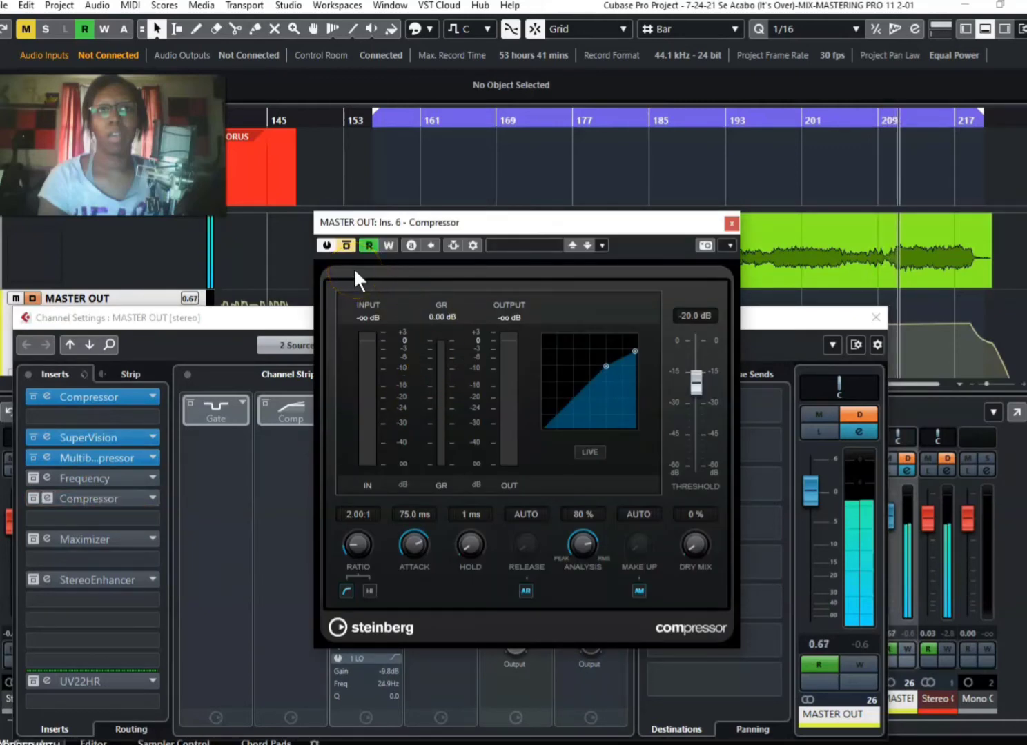
{"action": "left_click", "coordinate": [345, 245]}
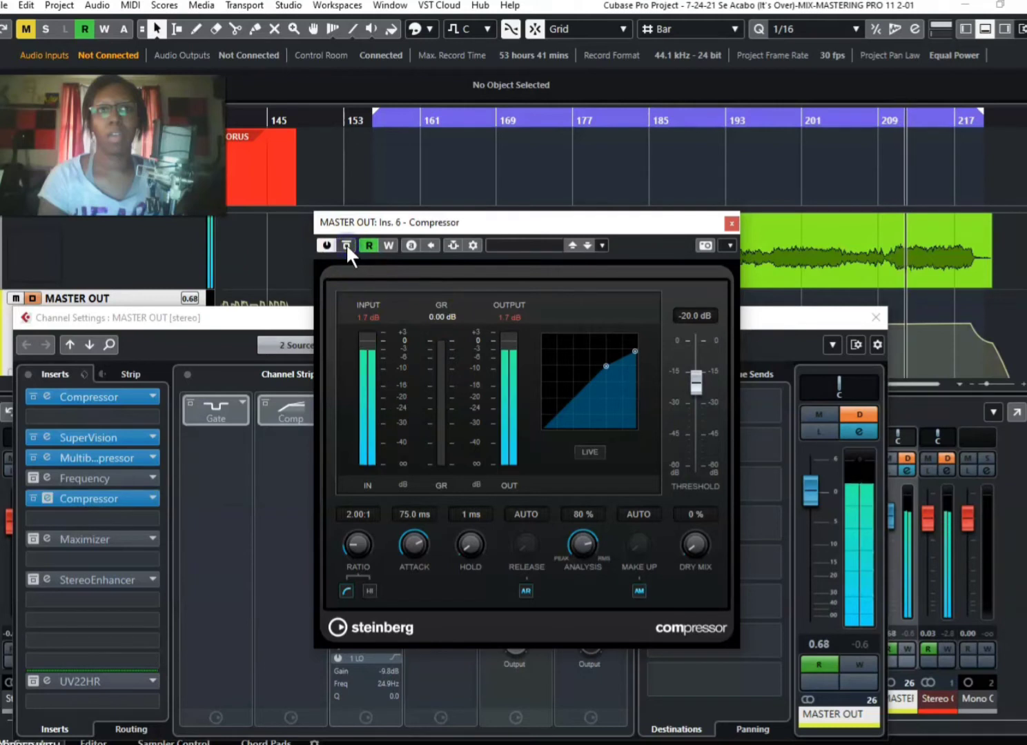
{"action": "left_click", "coordinate": [510, 316]}
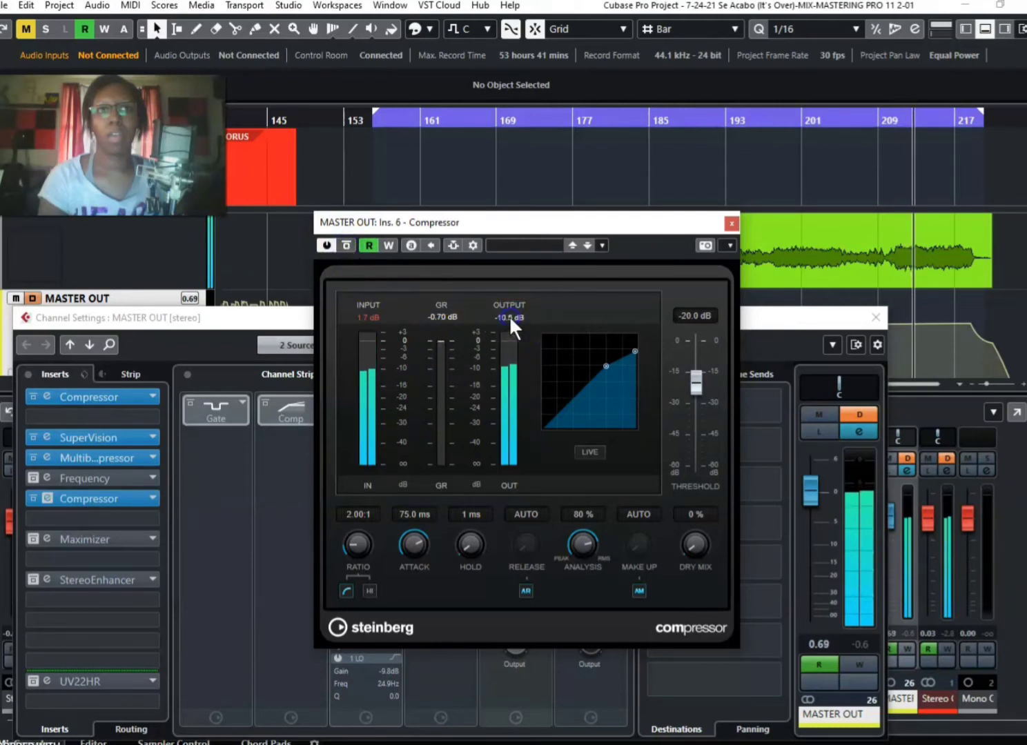
{"action": "left_click", "coordinate": [366, 317]}
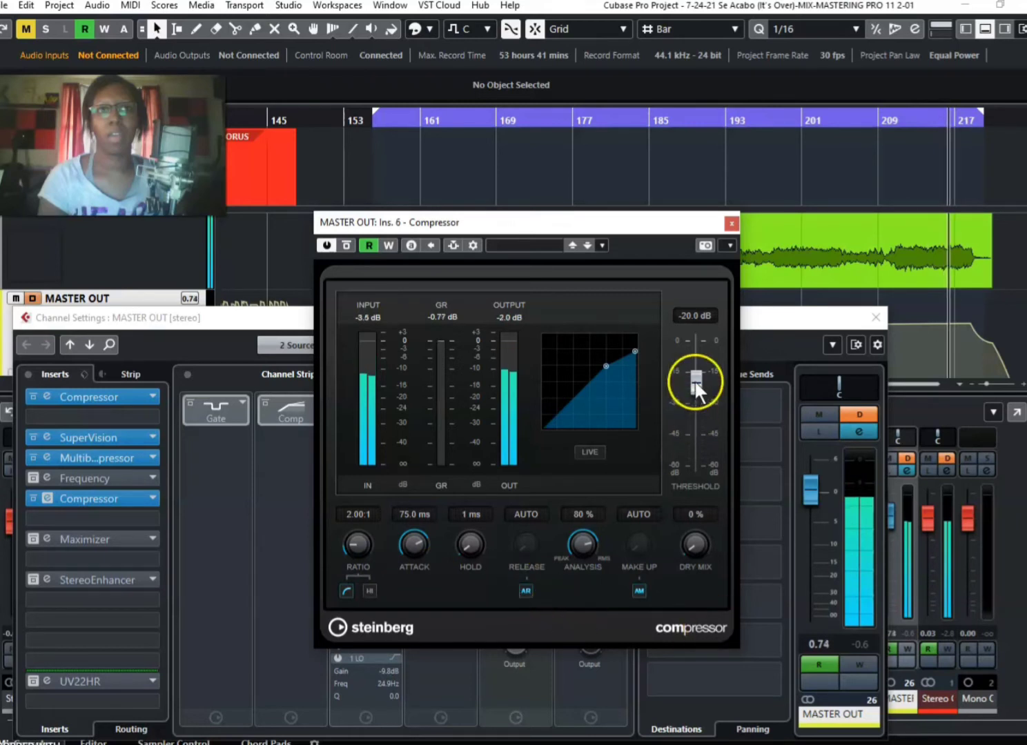
- Adjust the insert 6 Compressor's threshold to -18.8 dB while replaying from about bar 208, close it, and replay from about bar 197
{"action": "mouse_move", "coordinate": [695, 382]}
{"action": "left_mouse_down"}
{"action": "mouse_move", "coordinate": [690, 278]}
{"action": "mouse_move", "coordinate": [693, 368]}
{"action": "left_mouse_up"}
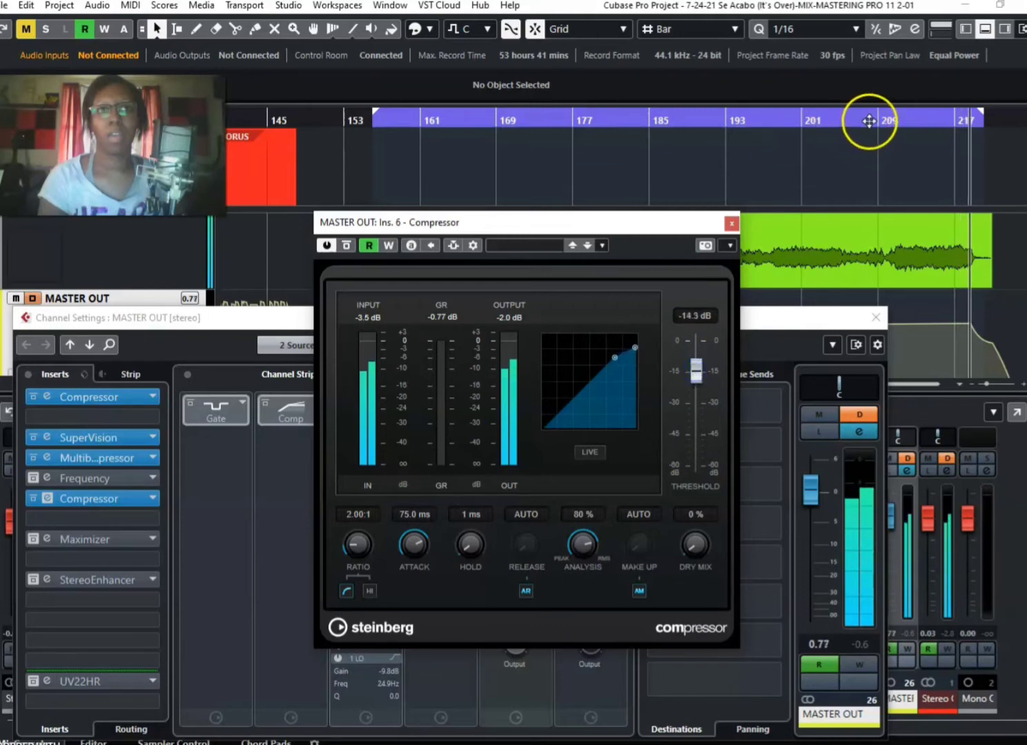
{"action": "left_click", "coordinate": [870, 120]}
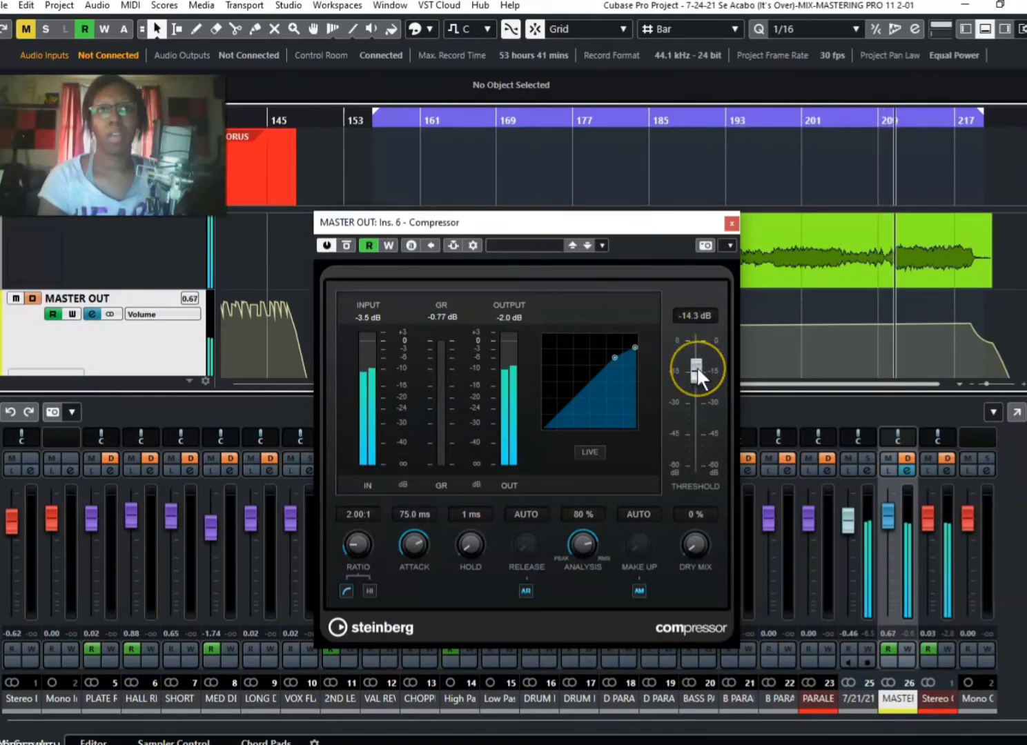
{"action": "left_click_drag", "start_coordinate": [696, 368], "coordinate": [697, 377]}
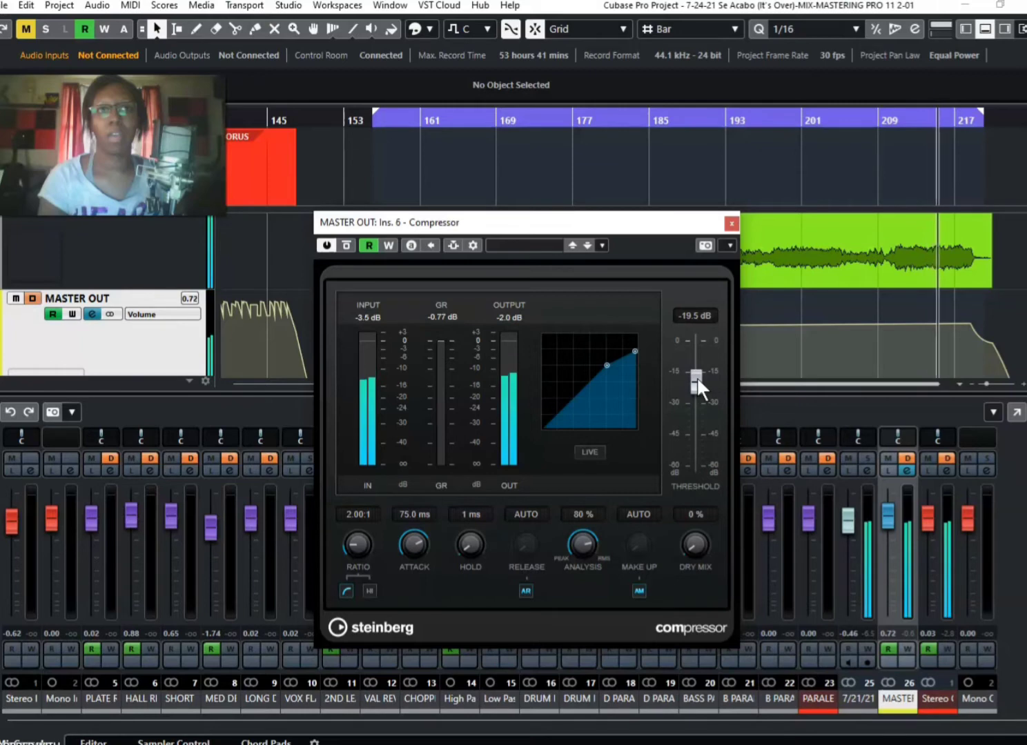
{"action": "left_click_drag", "start_coordinate": [696, 376], "coordinate": [696, 378]}
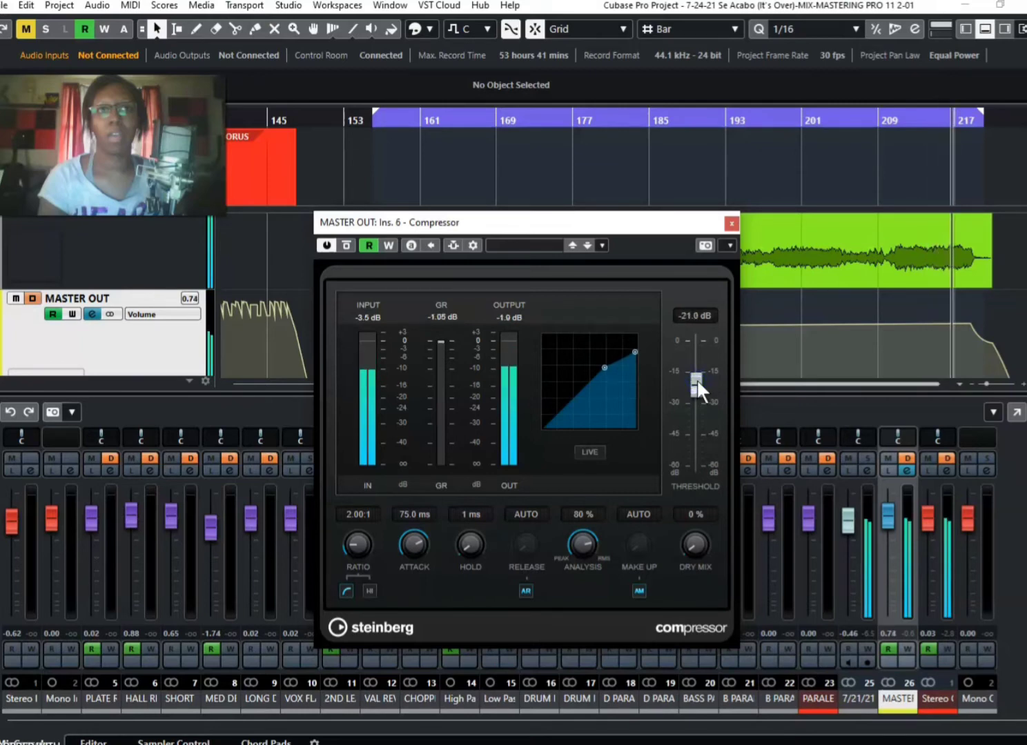
{"action": "left_click_drag", "start_coordinate": [696, 379], "coordinate": [697, 373]}
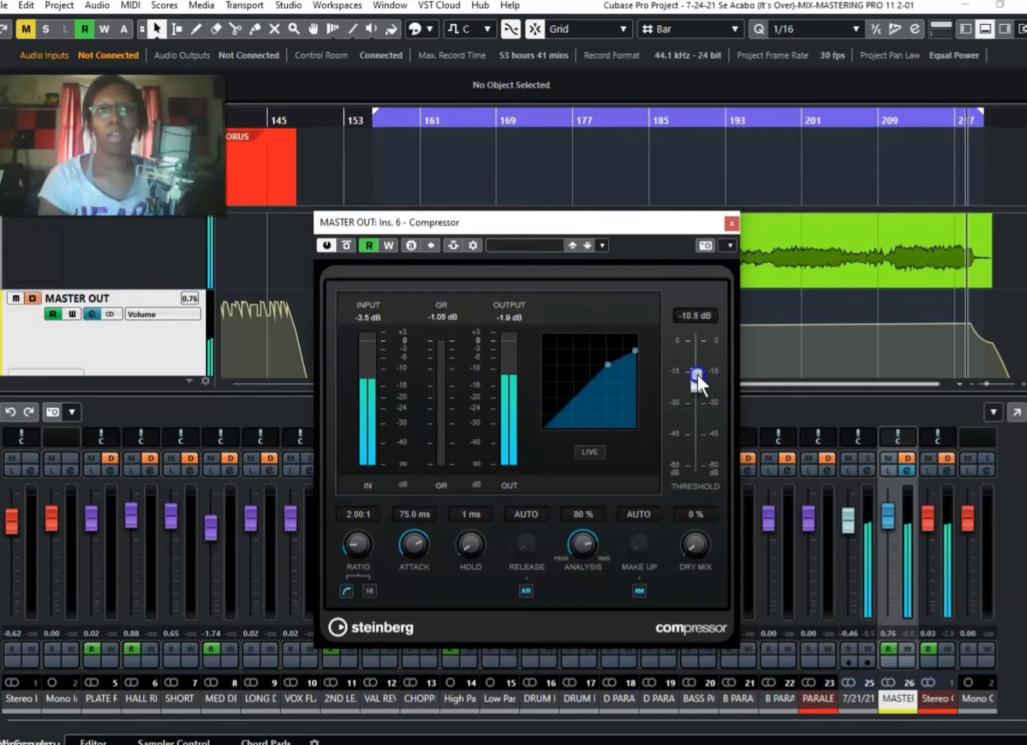
{"action": "left_click", "coordinate": [733, 219]}
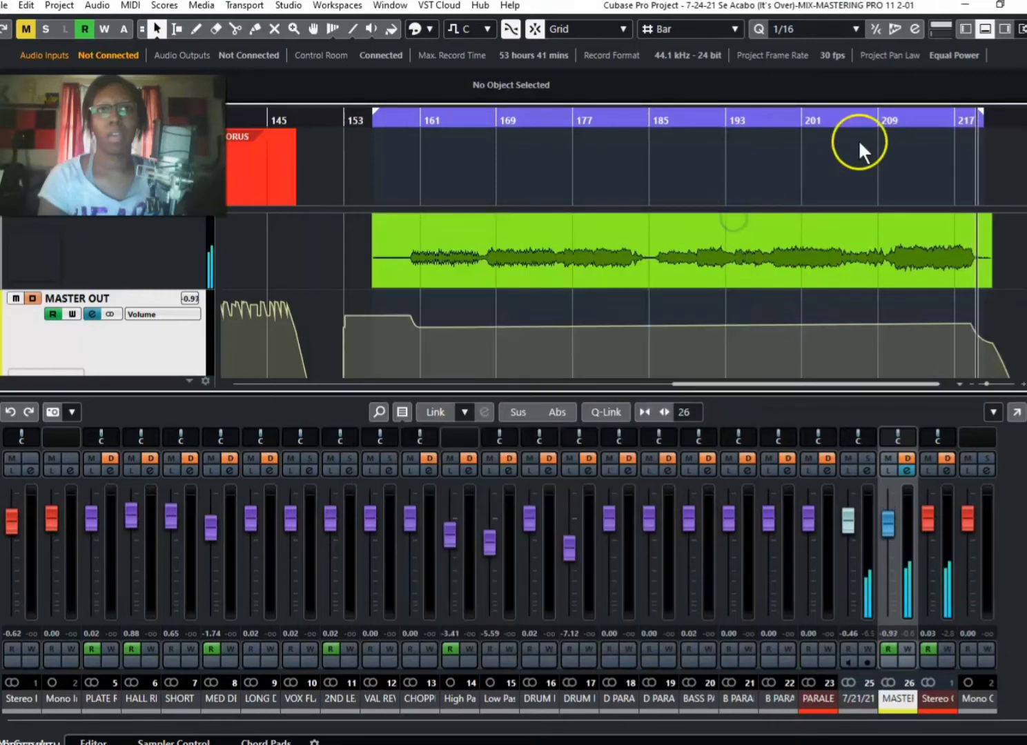
{"action": "left_click", "coordinate": [768, 119]}
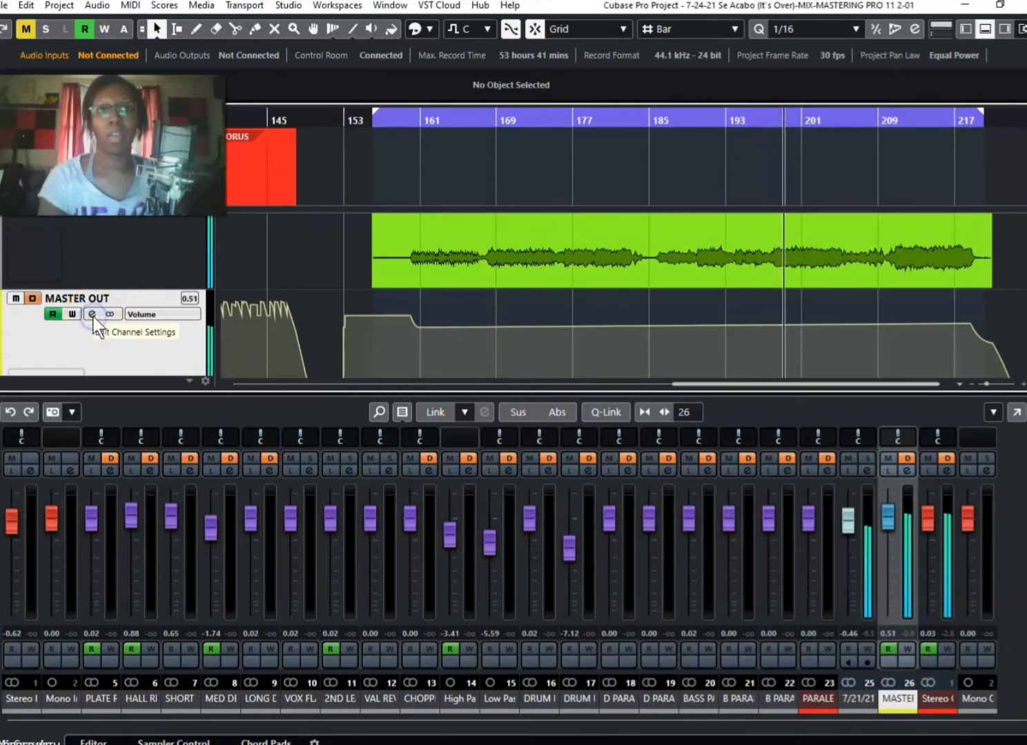
- Open the MASTER OUT channel settings, then open the Maximizer in insert 8 and take it out of bypass
{"action": "left_click", "coordinate": [93, 315]}
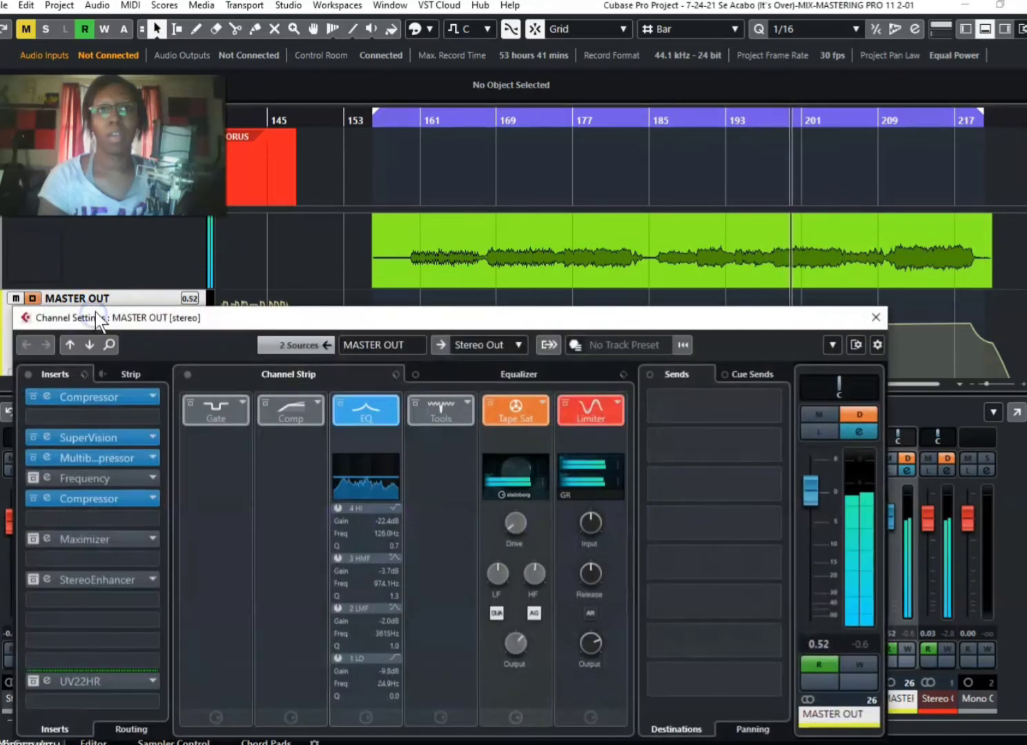
{"action": "left_click_drag", "start_coordinate": [452, 318], "coordinate": [471, 178]}
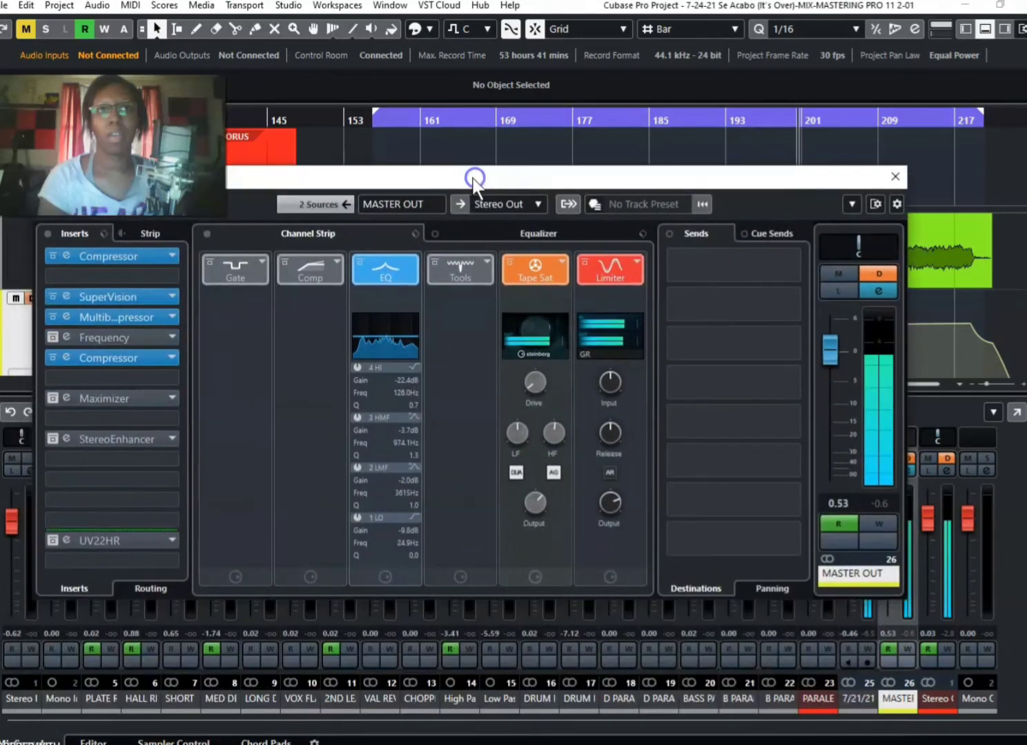
{"action": "left_click", "coordinate": [125, 401]}
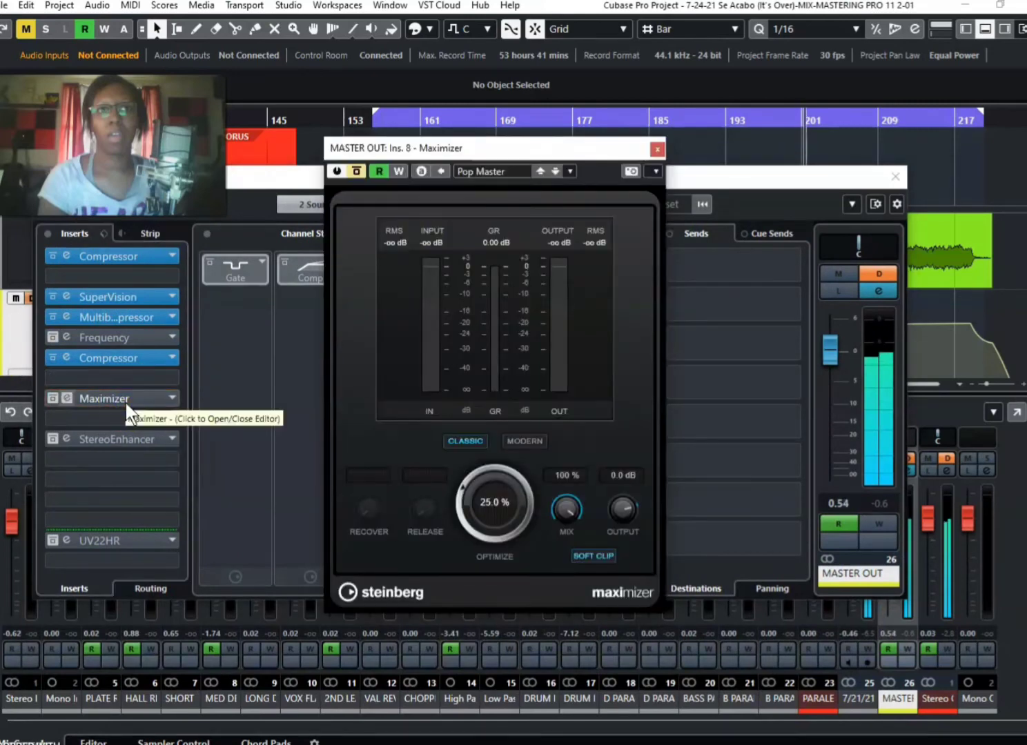
{"action": "left_click_drag", "start_coordinate": [531, 144], "coordinate": [502, 144]}
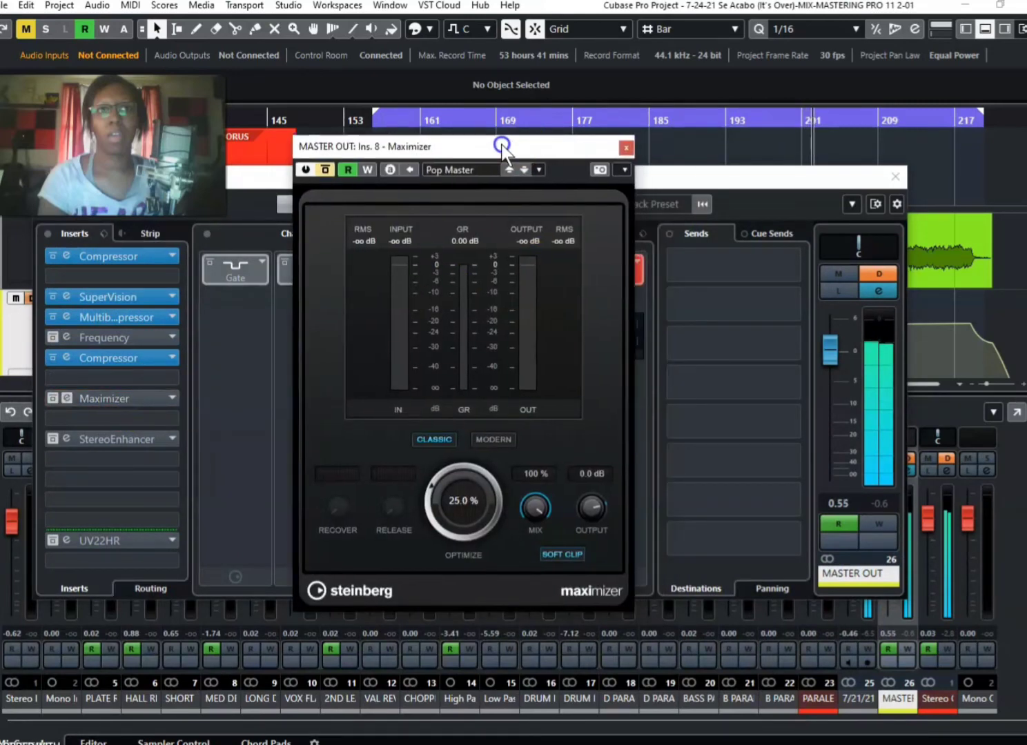
{"action": "left_click", "coordinate": [325, 170]}
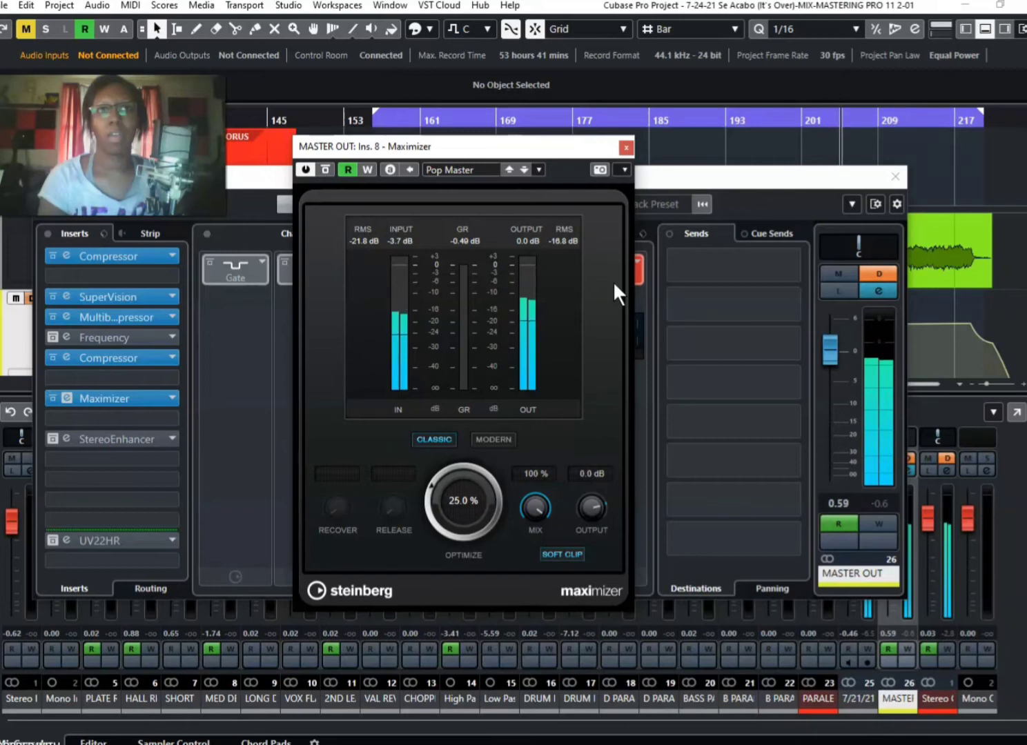
- Compare the playback with and without the Maximizer by bypassing it and activating it again
{"action": "left_click", "coordinate": [601, 316]}
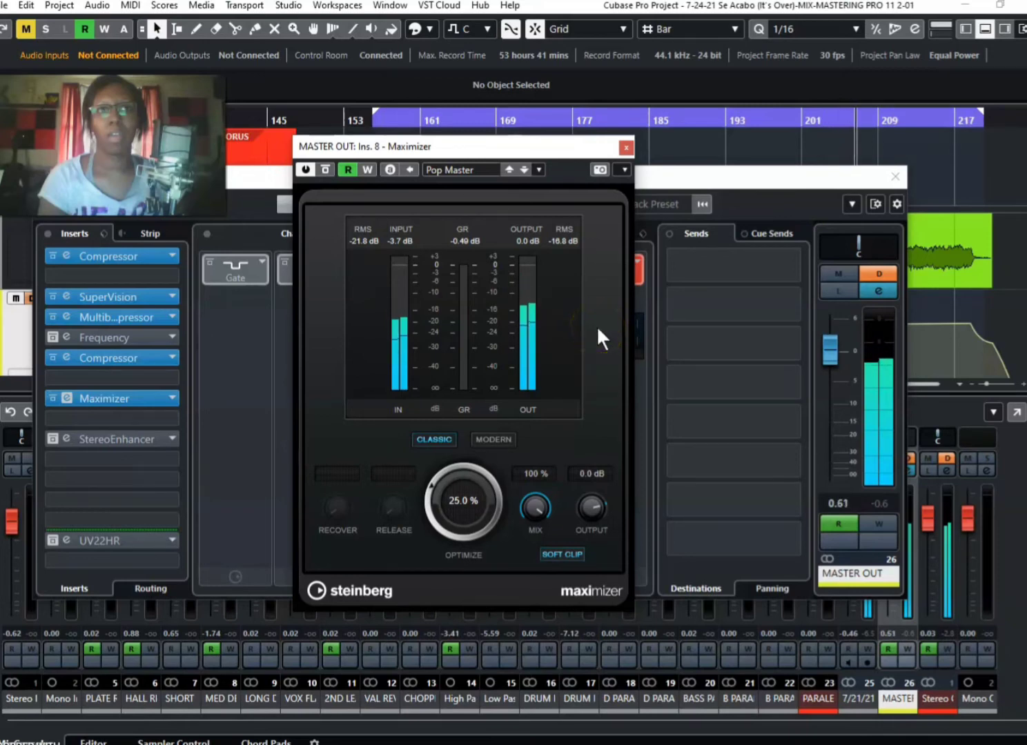
{"action": "left_click", "coordinate": [325, 170]}
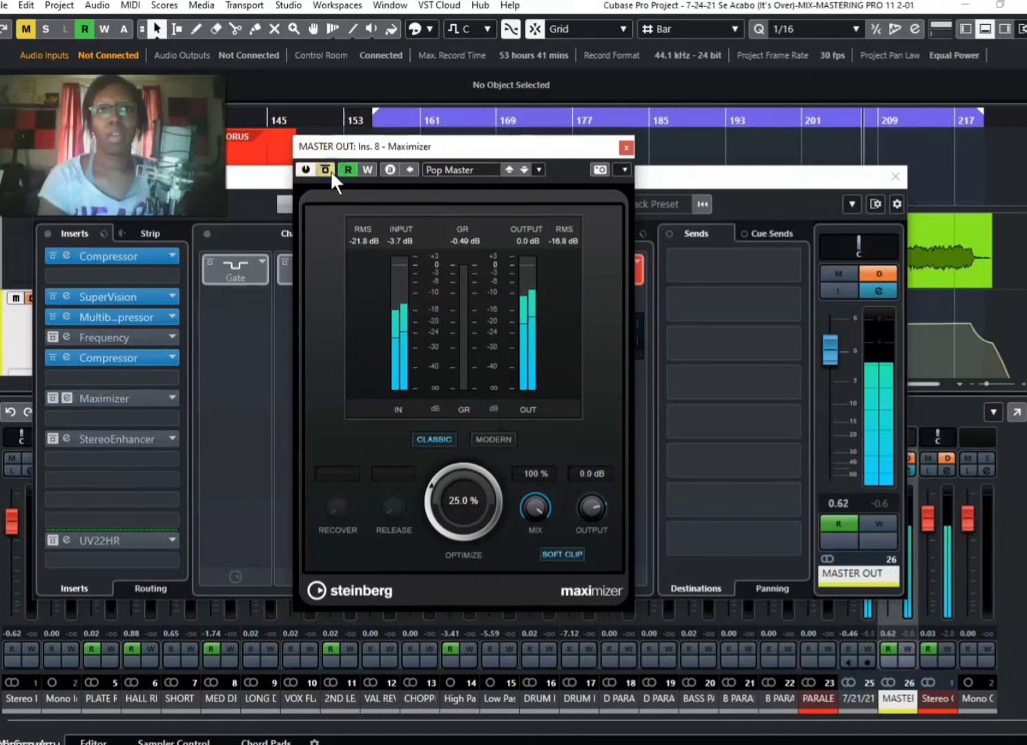
{"action": "left_click", "coordinate": [326, 170]}
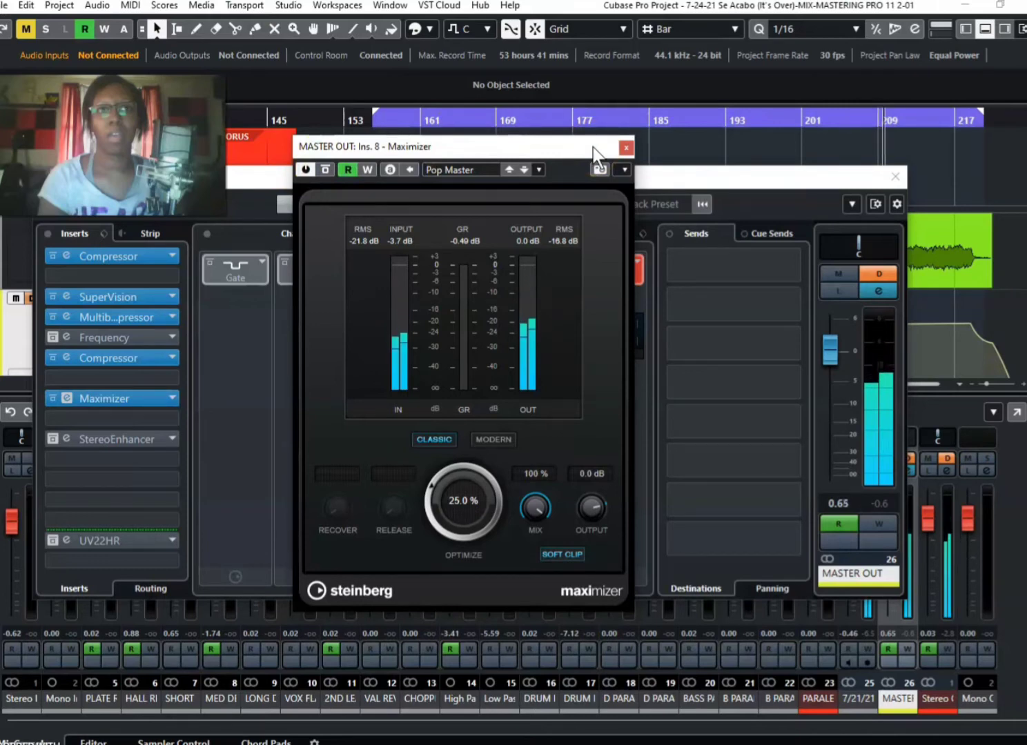
- Reposition the Maximizer window and reset the peak level read-outs of the Stereo Out and MASTER OUT channels
{"action": "left_click_drag", "start_coordinate": [588, 147], "coordinate": [534, 149]}
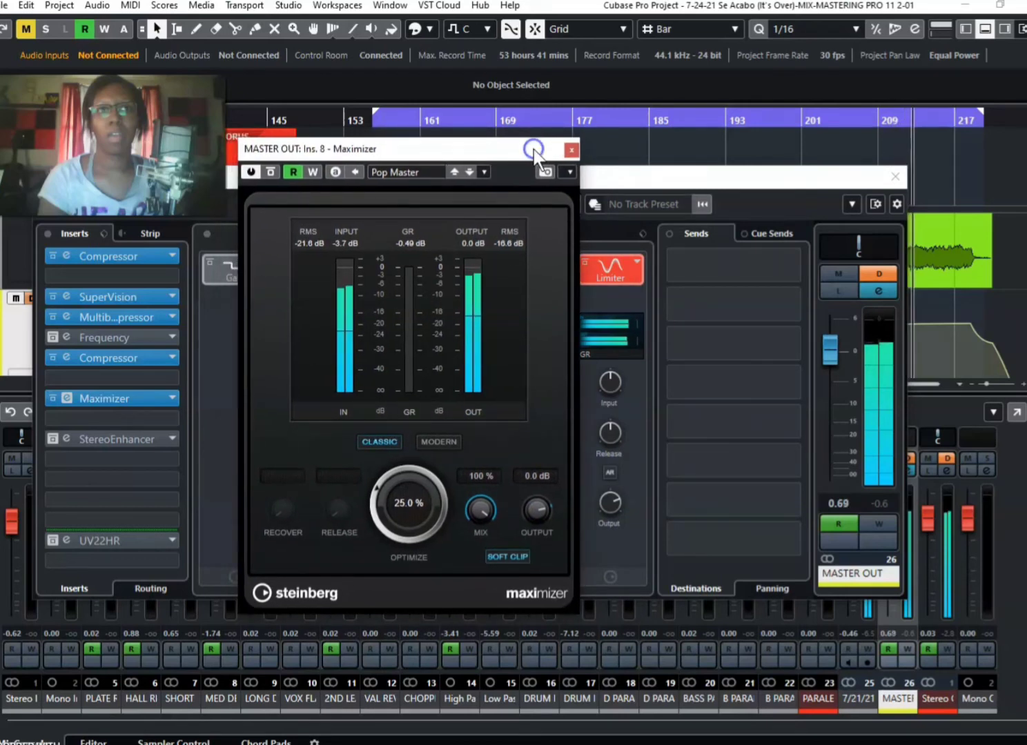
{"action": "left_click", "coordinate": [947, 634]}
{"action": "left_click", "coordinate": [898, 632]}
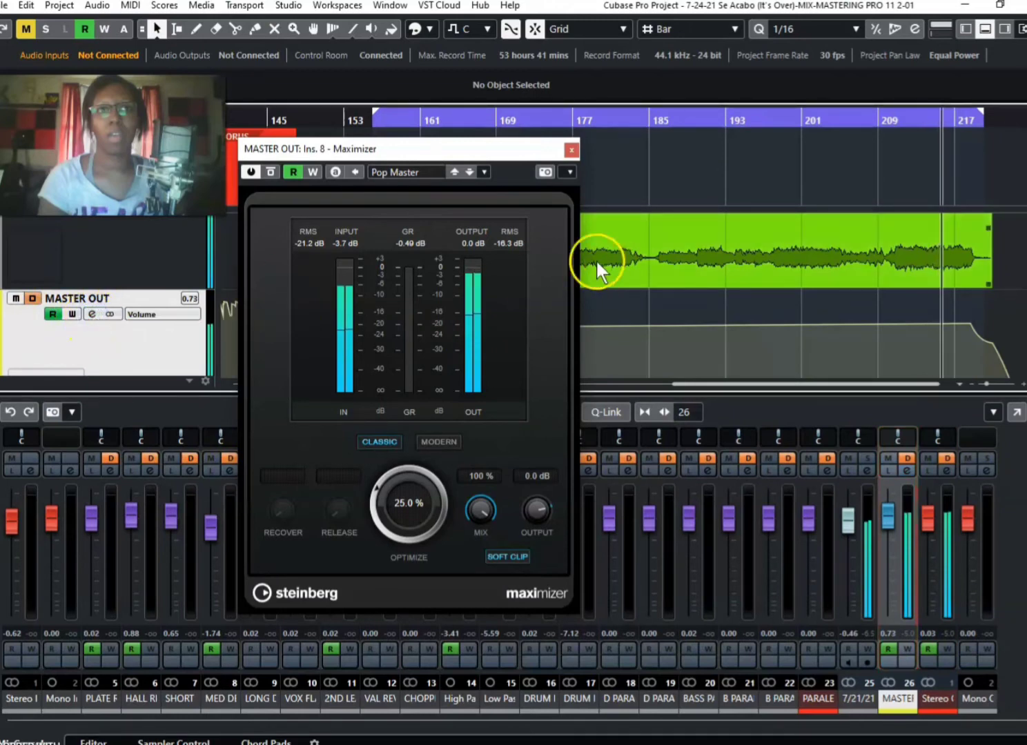
- Move the left locator to about bar 210, play from there and close the Maximizer
{"action": "left_click_drag", "start_coordinate": [375, 117], "coordinate": [885, 231]}
{"action": "left_click", "coordinate": [889, 115]}
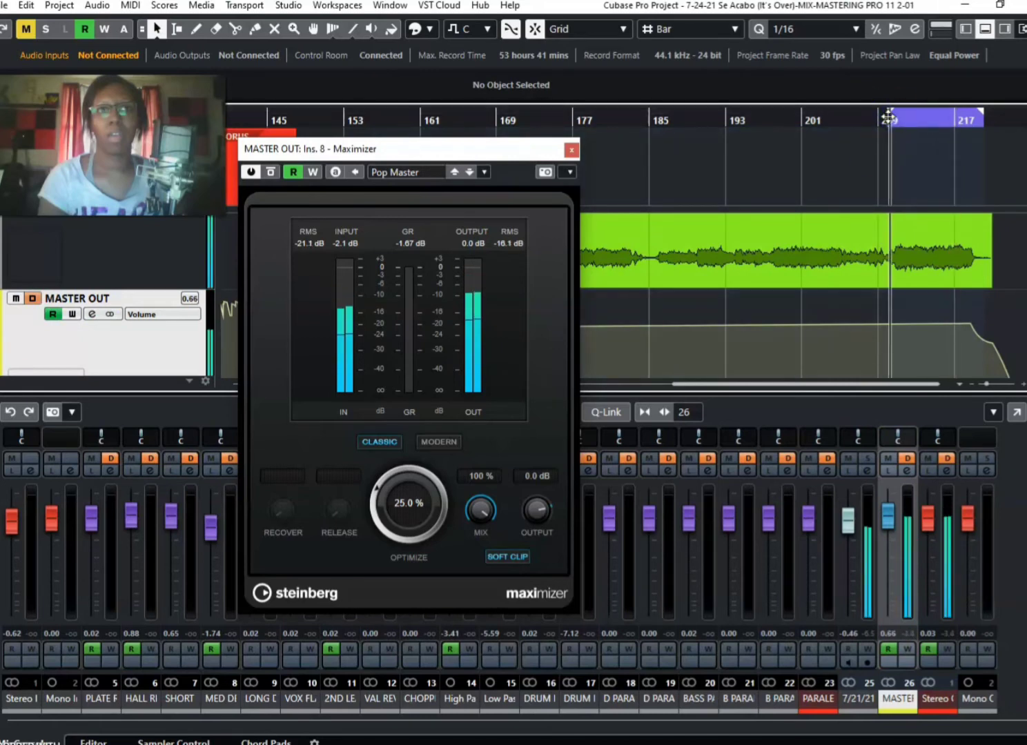
{"action": "left_click", "coordinate": [570, 151]}
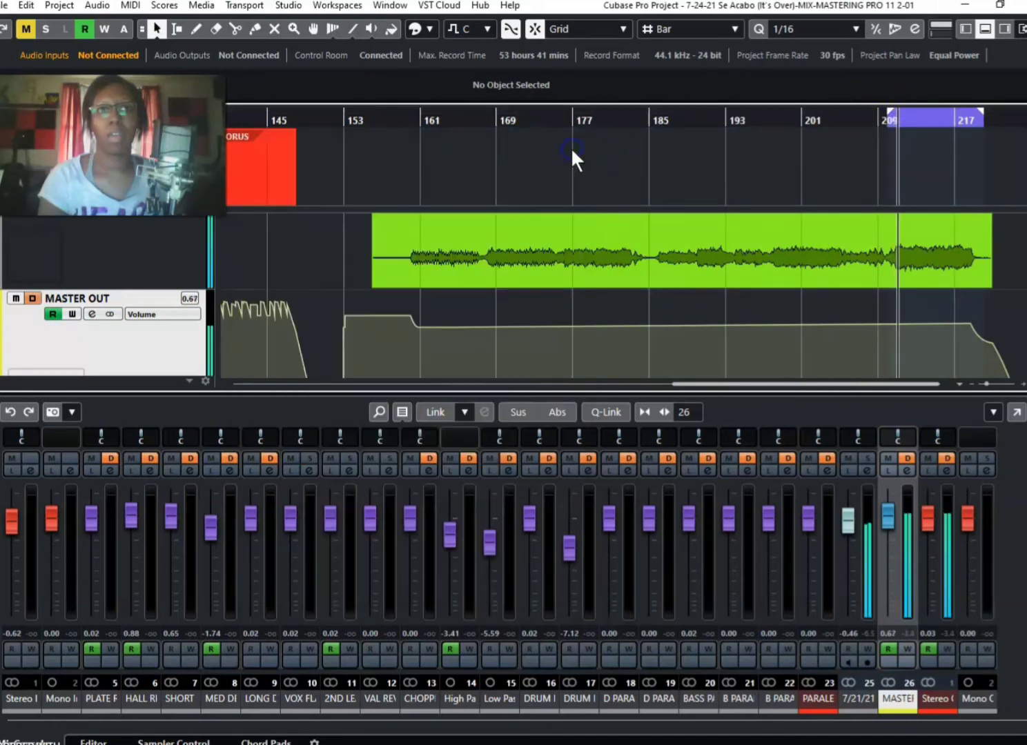
- Open the StereoEnhancer in MASTER OUT insert 10 and take it out of bypass
{"action": "left_click", "coordinate": [92, 313]}
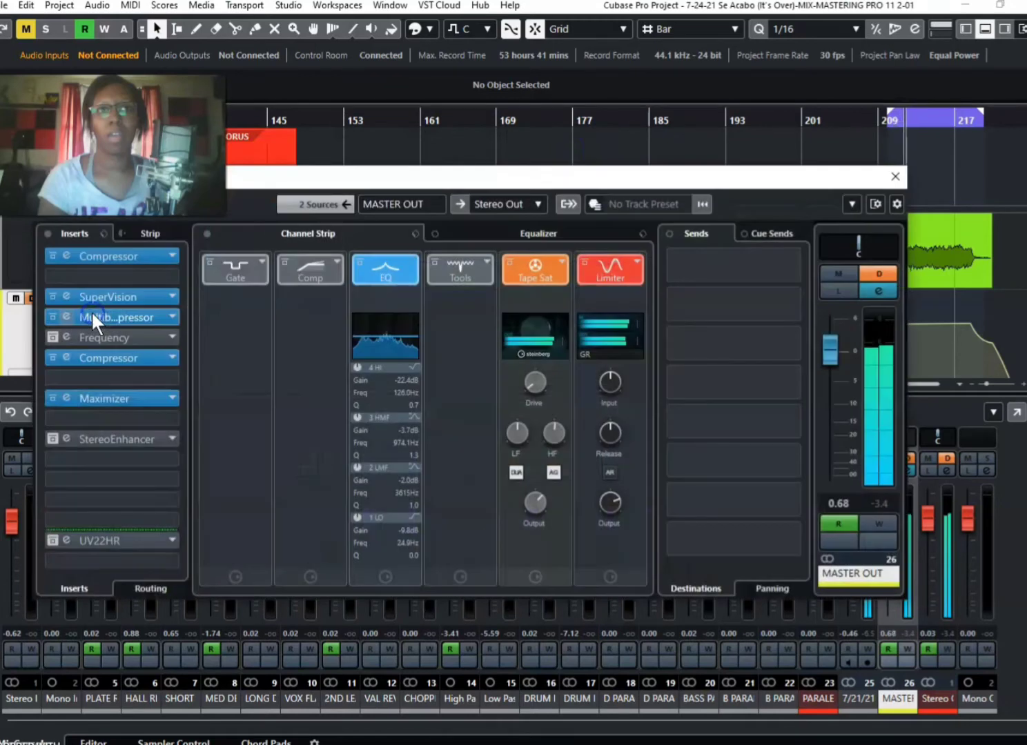
{"action": "left_click", "coordinate": [127, 436]}
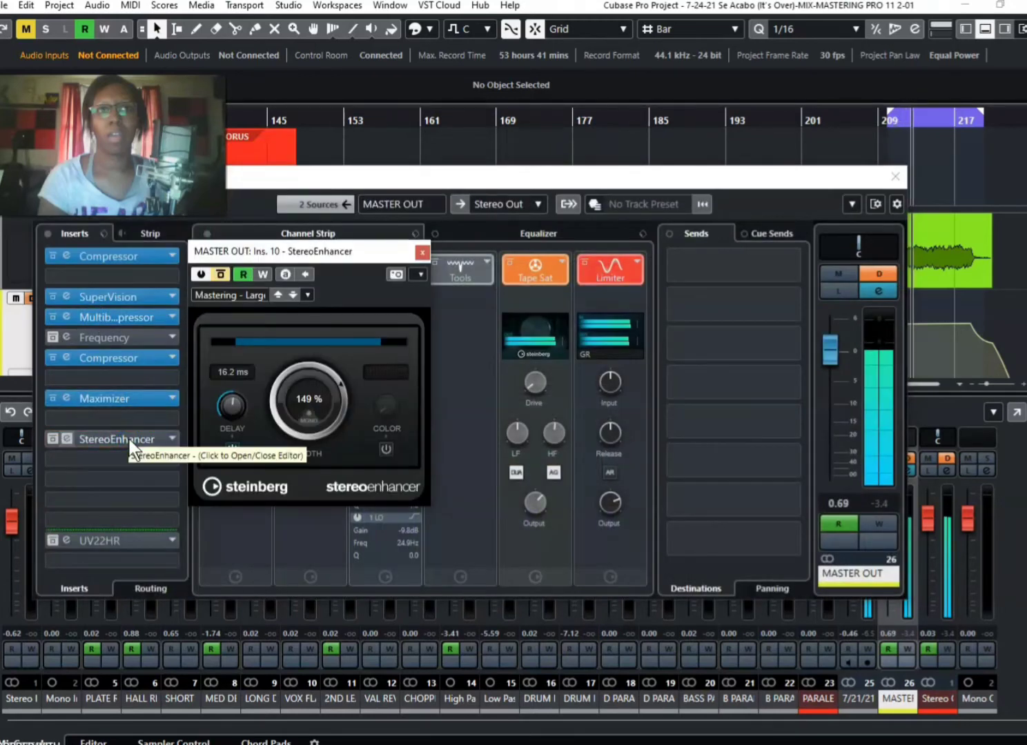
{"action": "left_click", "coordinate": [220, 274]}
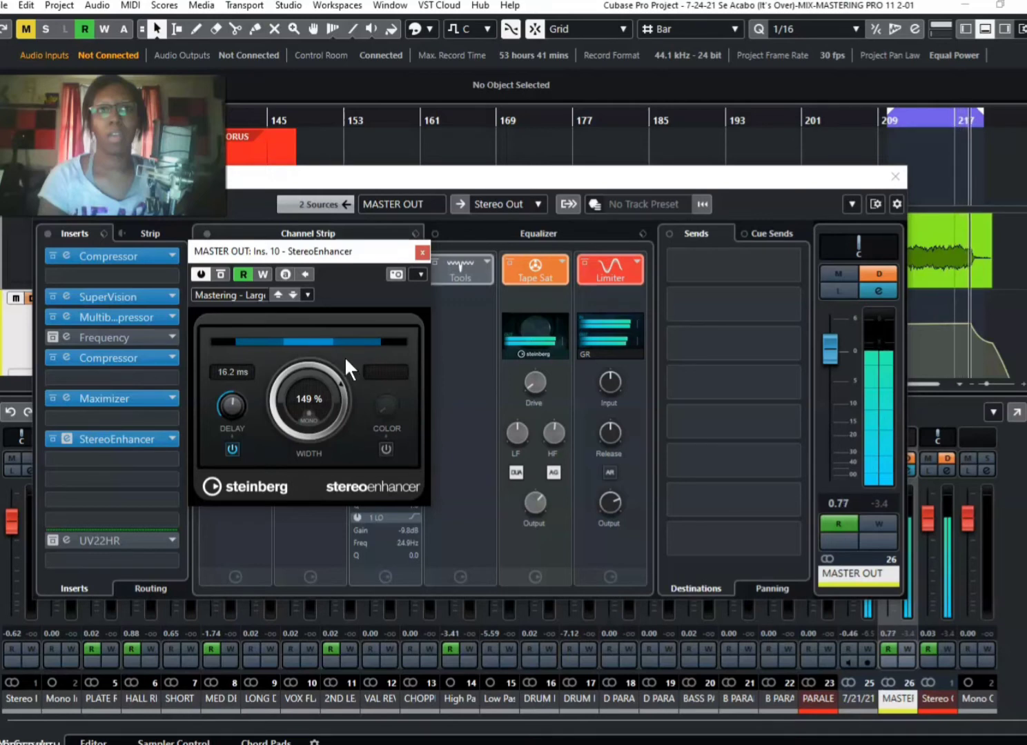
- Compare the StereoEnhancer bypassed and active while replaying from about bars 215 and 210, leave it active and close it
{"action": "left_click", "coordinate": [939, 122]}
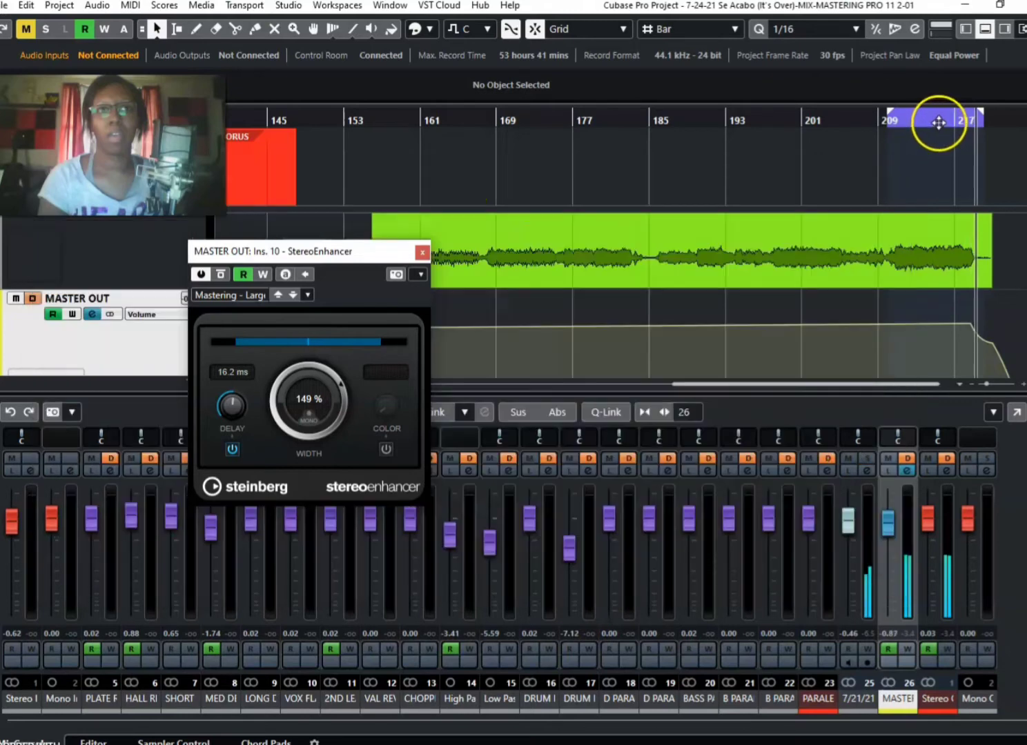
{"action": "left_click", "coordinate": [219, 274]}
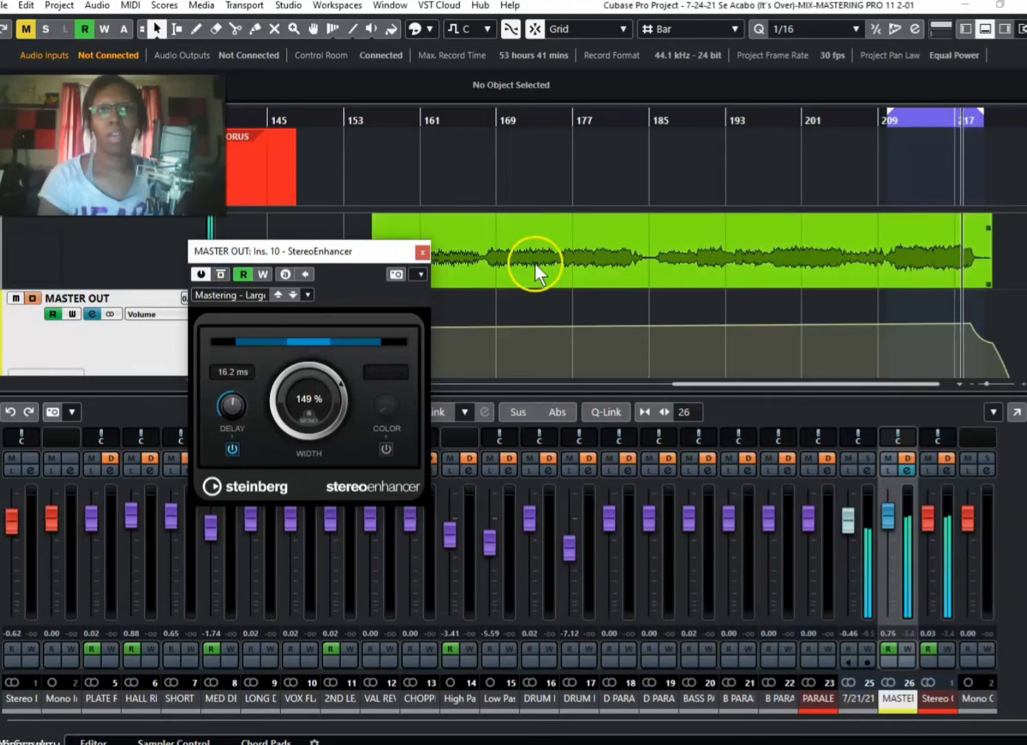
{"action": "left_click", "coordinate": [888, 119]}
{"action": "left_click", "coordinate": [219, 274]}
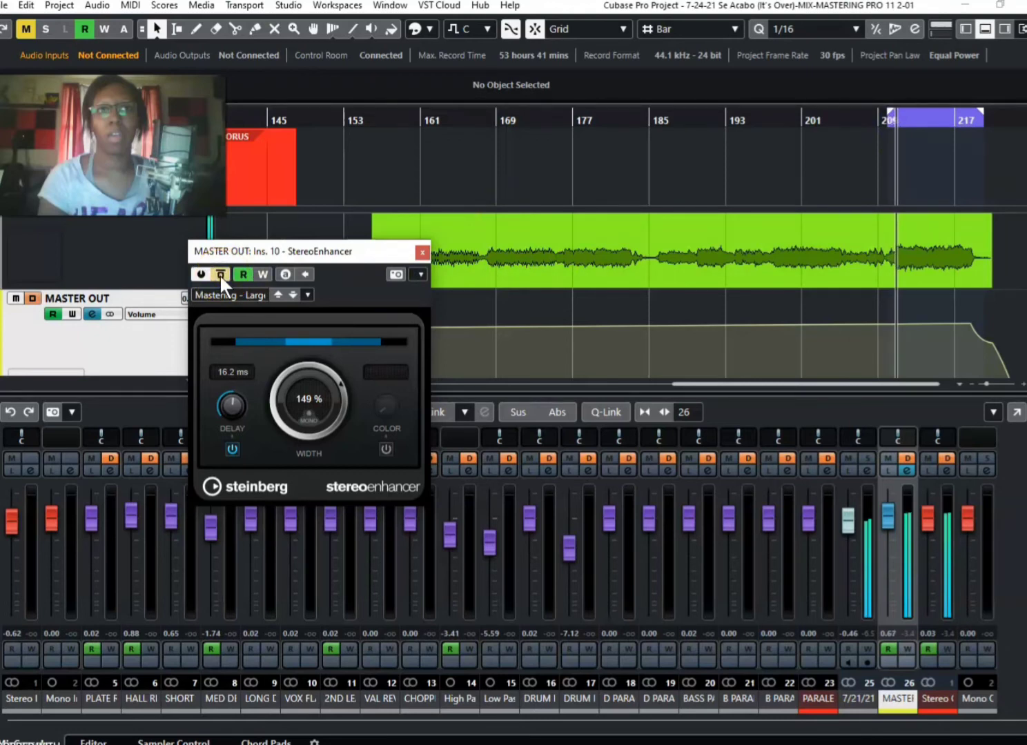
{"action": "left_click", "coordinate": [220, 274]}
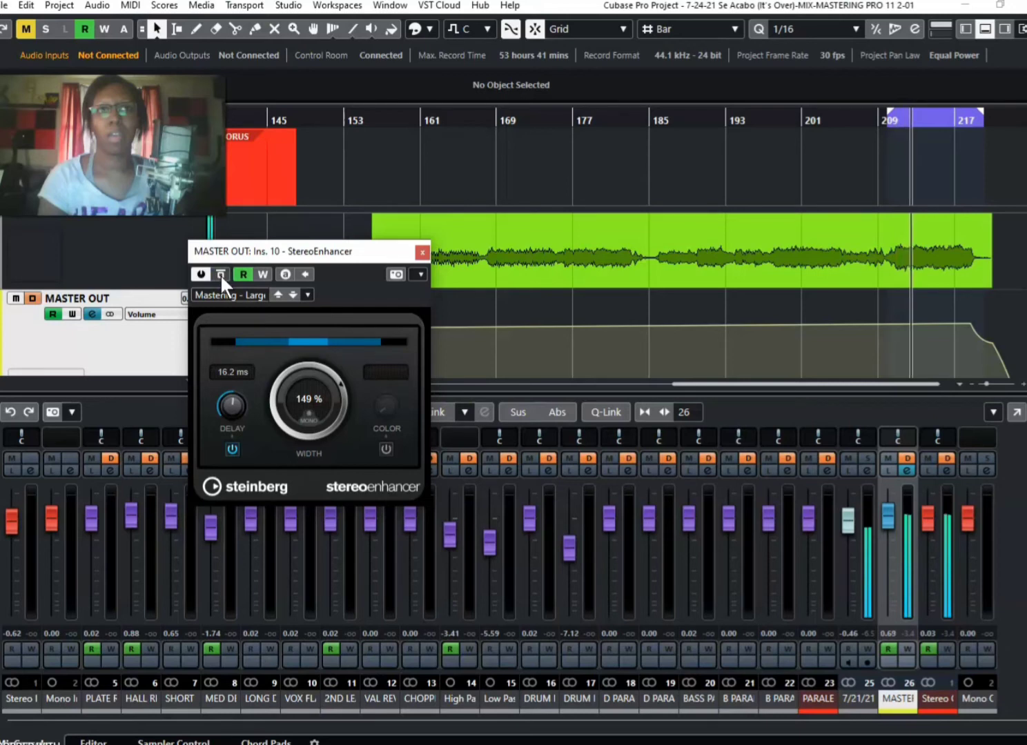
{"action": "left_click", "coordinate": [421, 255]}
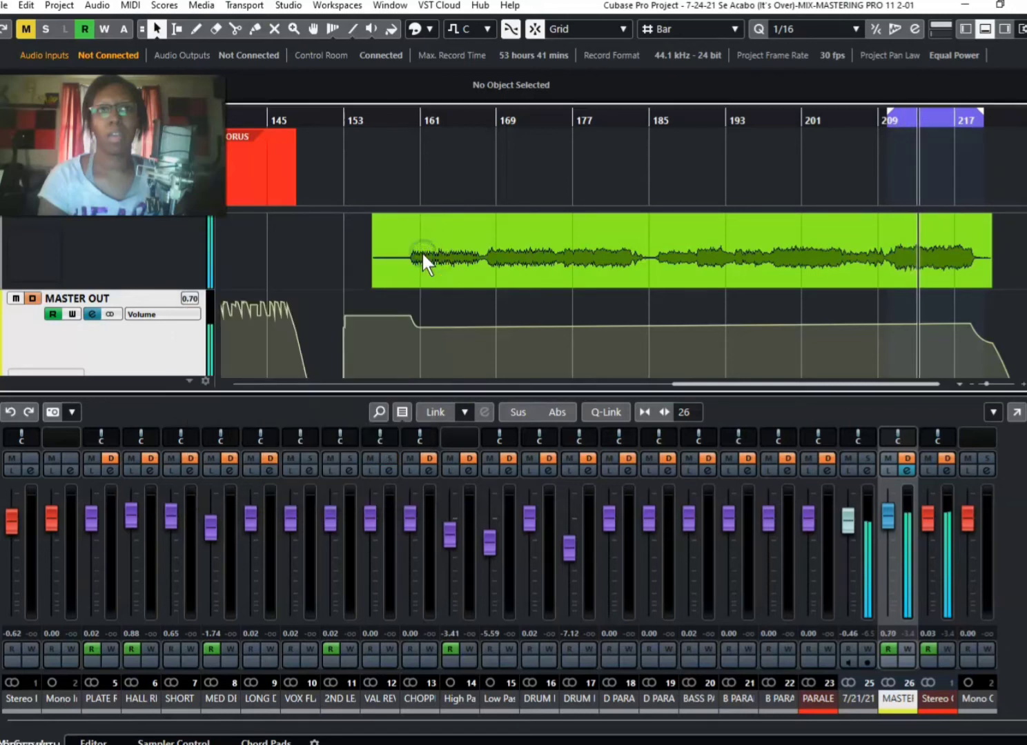
- Reopen the MASTER OUT channel settings, take the UV22HR dither in insert 15 out of bypass and close its window
{"action": "left_click", "coordinate": [132, 301]}
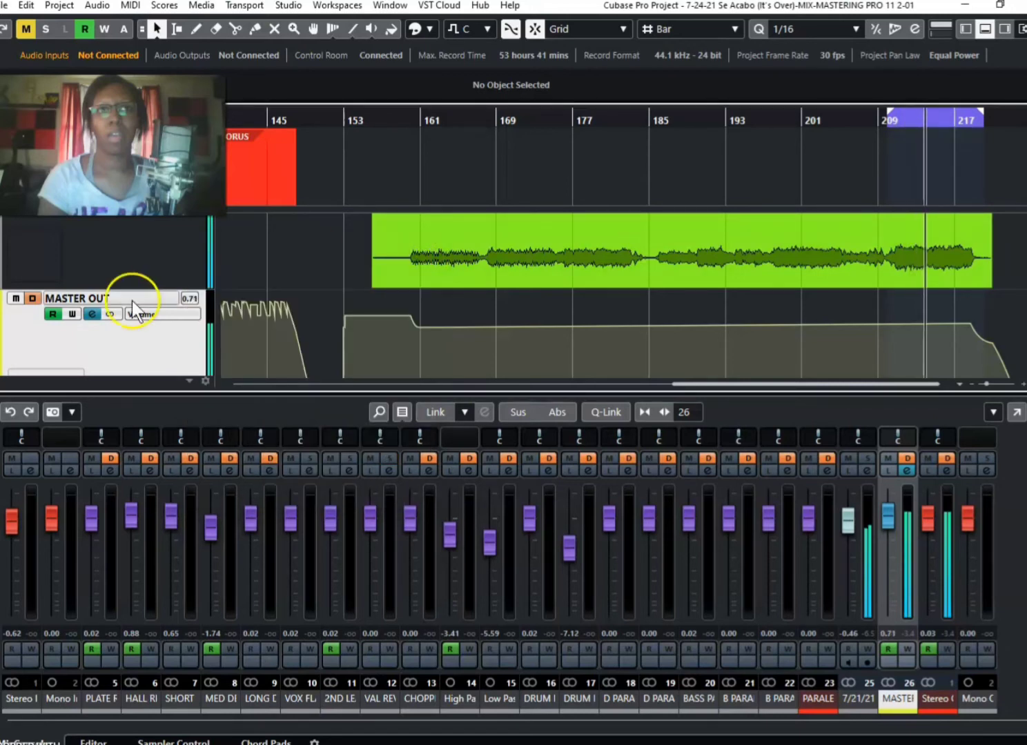
{"action": "left_click", "coordinate": [72, 423]}
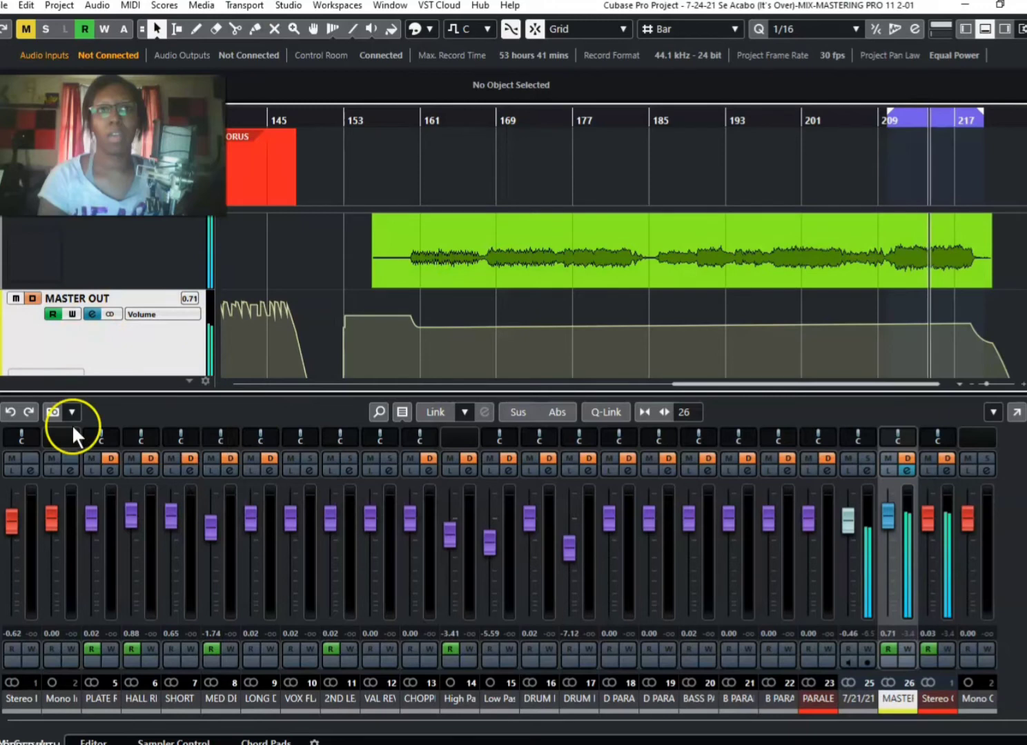
{"action": "left_click", "coordinate": [91, 314]}
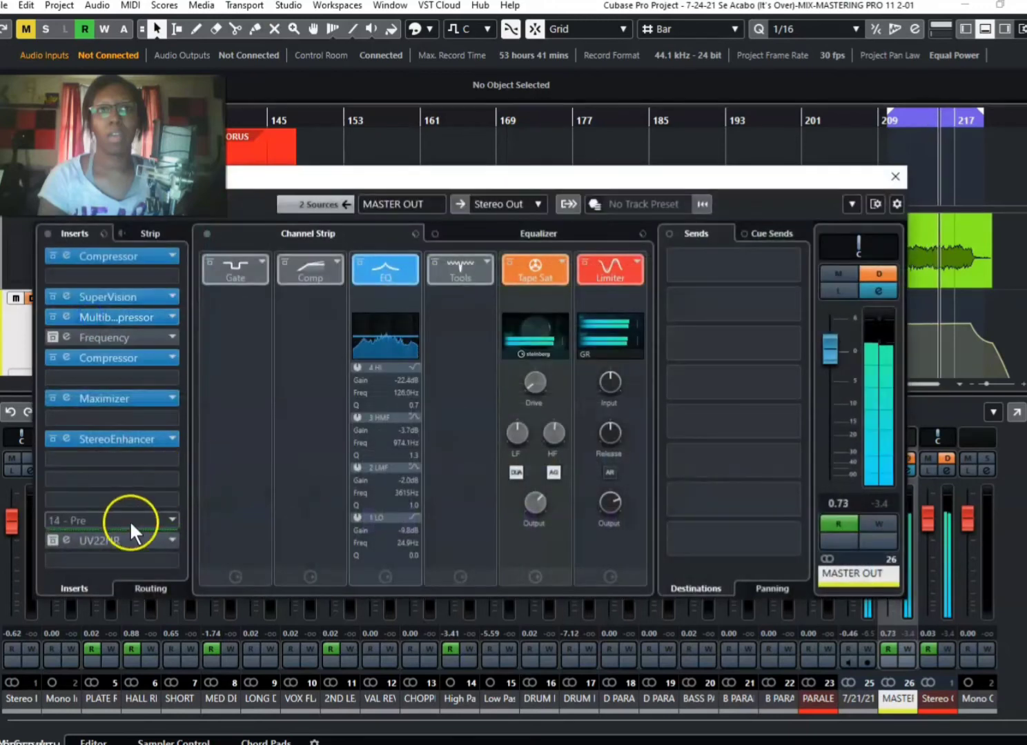
{"action": "left_click", "coordinate": [108, 537]}
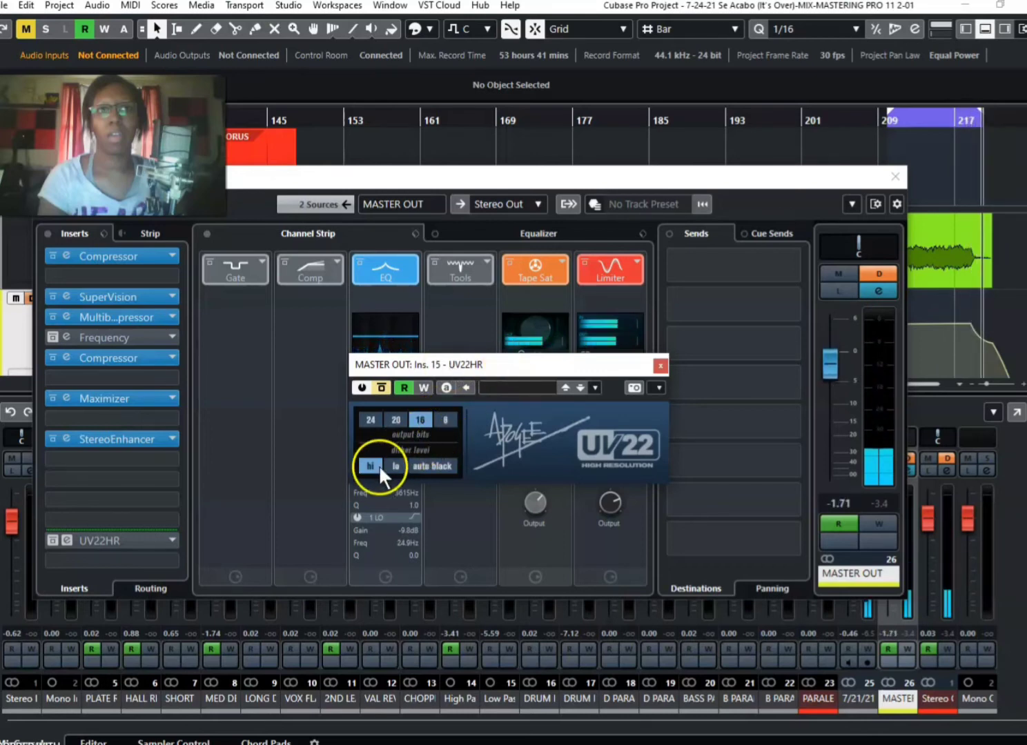
{"action": "left_click", "coordinate": [382, 384]}
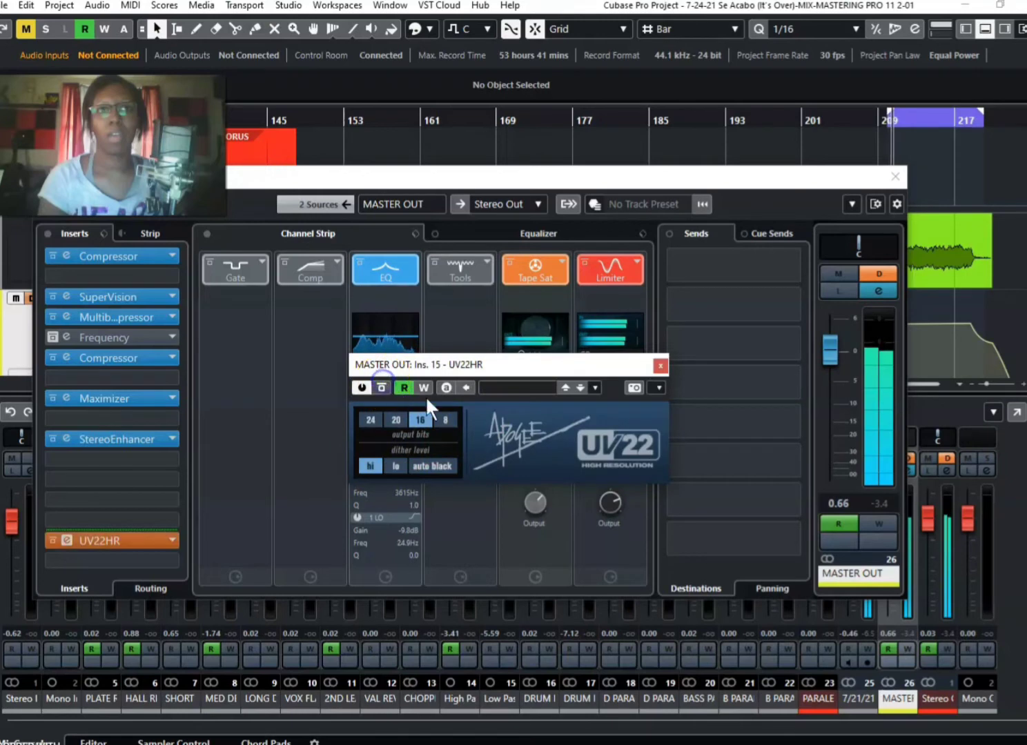
{"action": "left_click", "coordinate": [660, 363]}
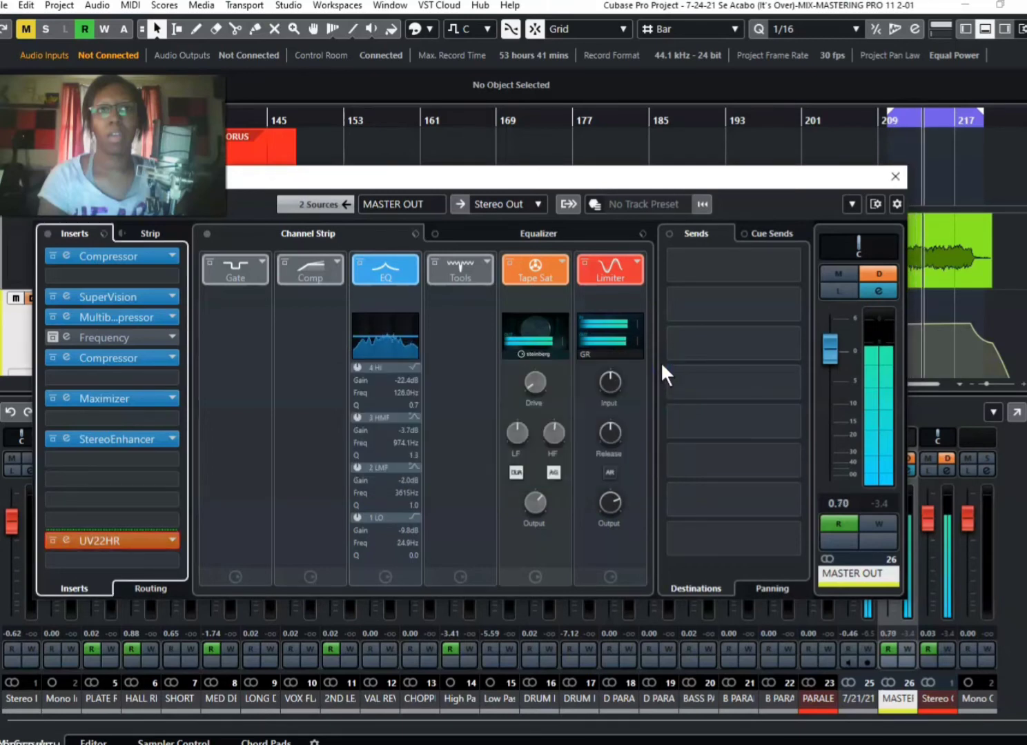
- Close the MASTER OUT channel settings and the lower mixer, and open SuperVision in insert 3 of the Stereo Out channel
{"action": "left_click", "coordinate": [699, 174]}
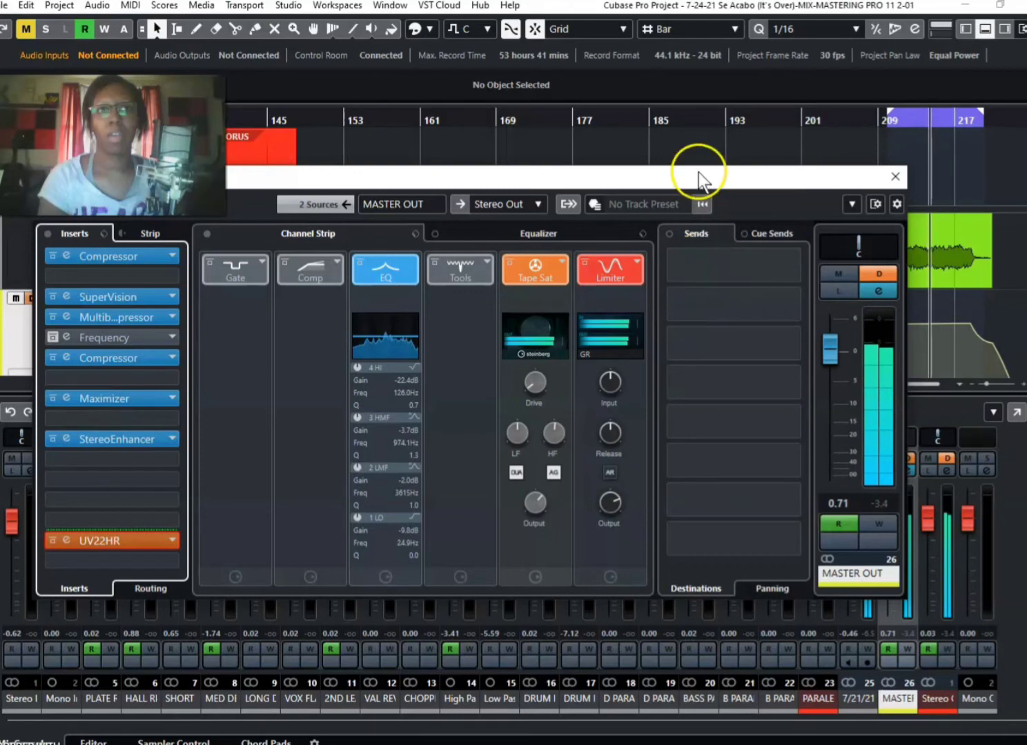
{"action": "mouse_move", "coordinate": [693, 178]}
{"action": "left_mouse_down"}
{"action": "mouse_move", "coordinate": [848, 107]}
{"action": "mouse_move", "coordinate": [814, 71]}
{"action": "mouse_move", "coordinate": [690, 175]}
{"action": "left_mouse_up"}
{"action": "left_click", "coordinate": [893, 172]}
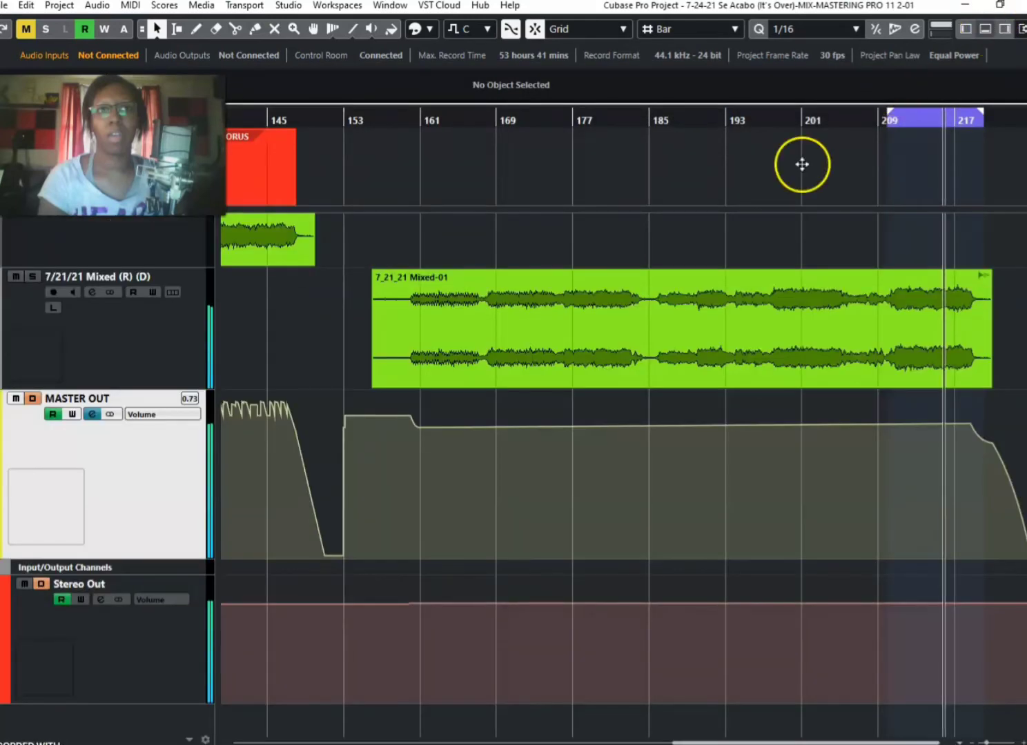
{"action": "left_click", "coordinate": [100, 599]}
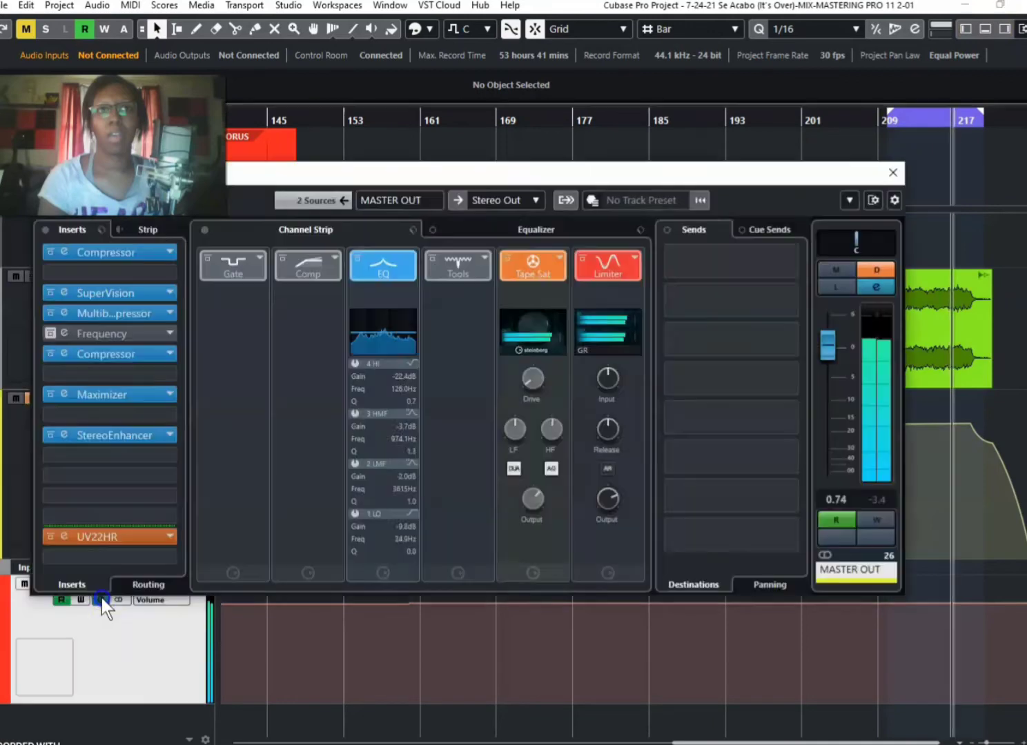
{"action": "left_click", "coordinate": [107, 294]}
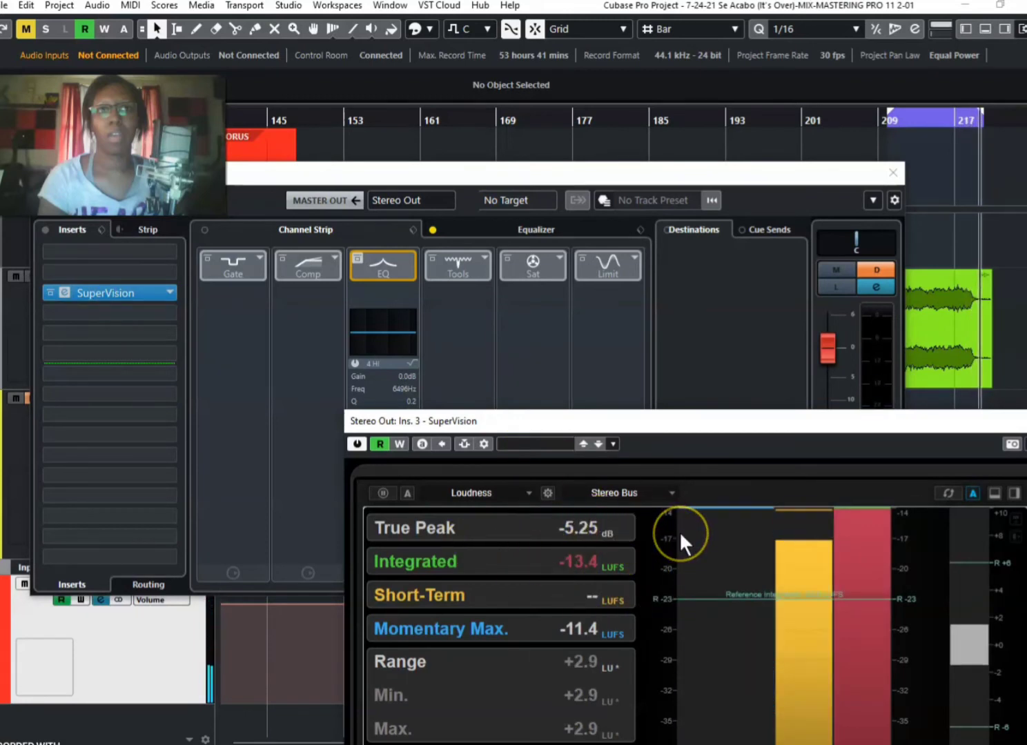
- Close the Stereo Out channel settings, reset SuperVision's loudness values and examine them while playing from about bars 200 and 159
{"action": "left_click", "coordinate": [463, 541]}
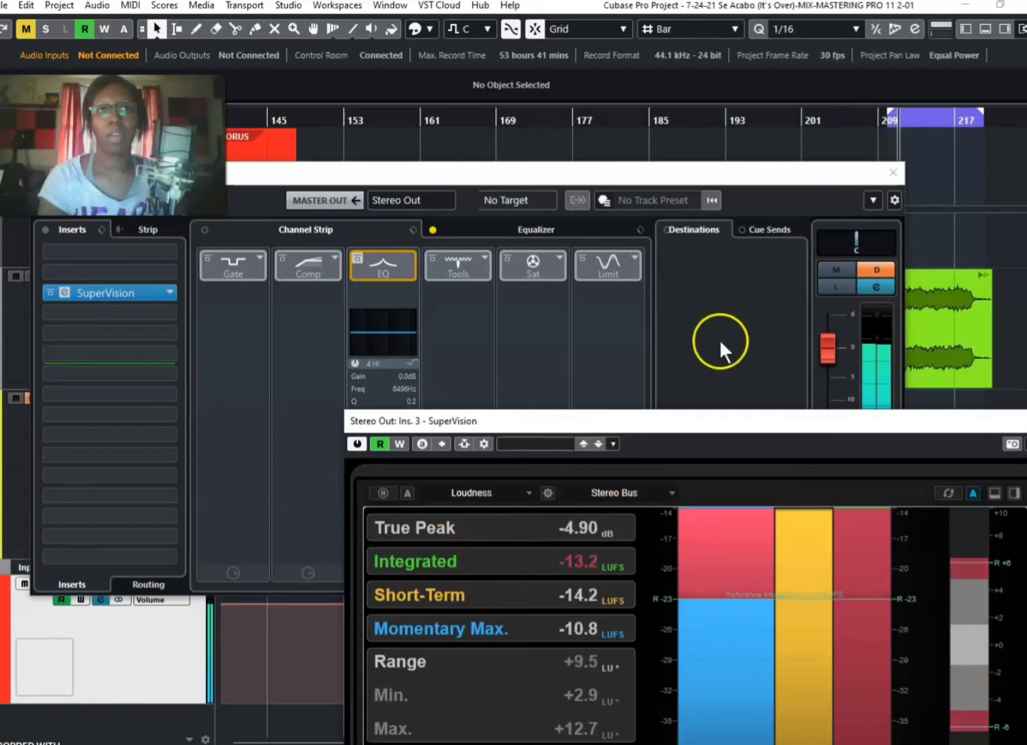
{"action": "left_click", "coordinate": [892, 174]}
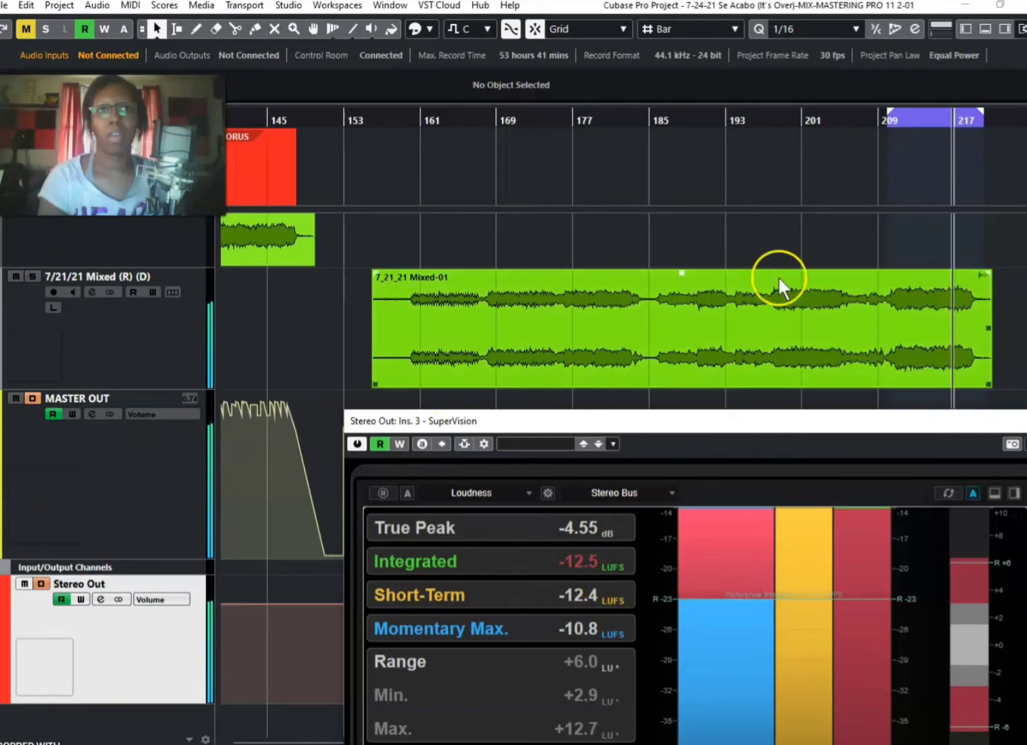
{"action": "left_click", "coordinate": [789, 119]}
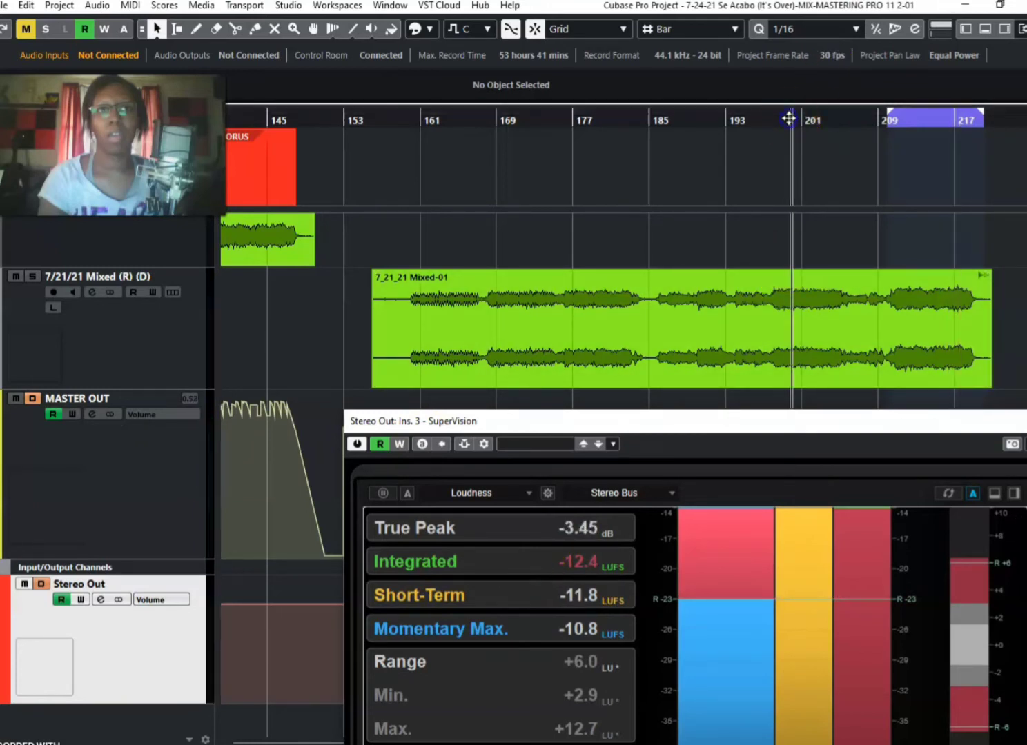
{"action": "left_click", "coordinate": [949, 494]}
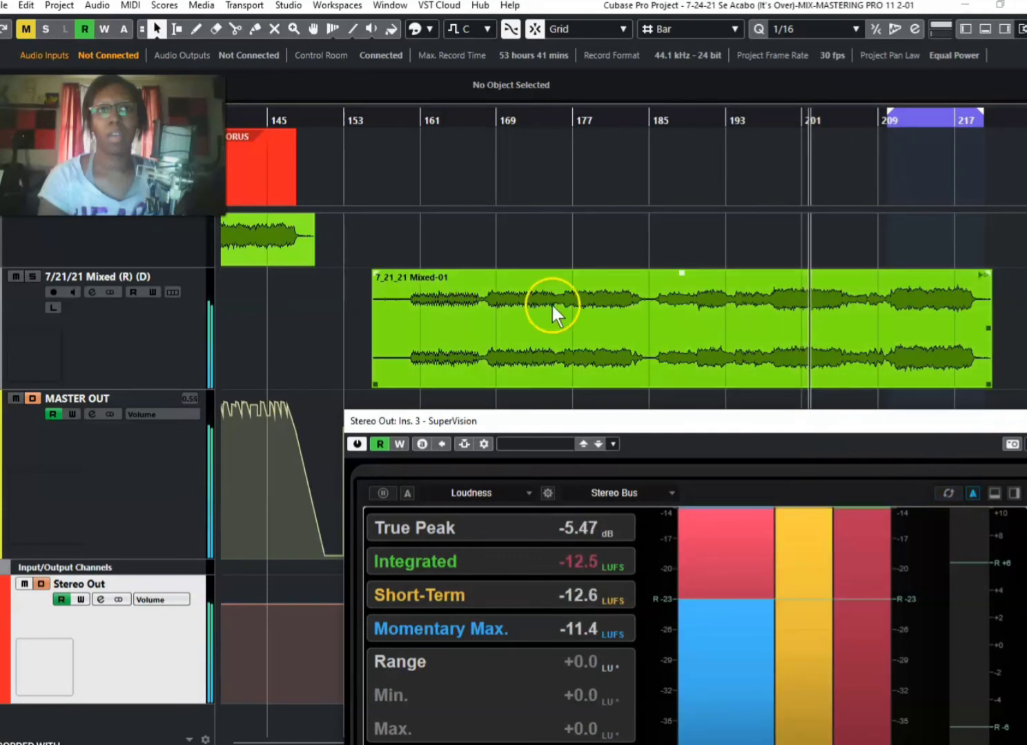
{"action": "left_click", "coordinate": [402, 123]}
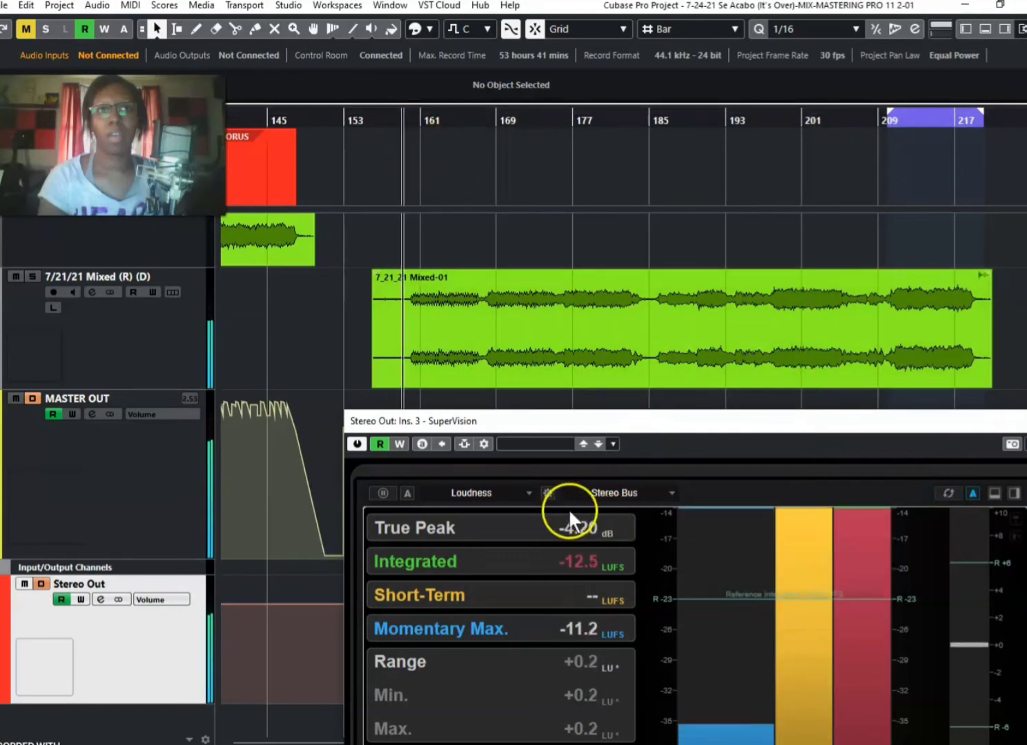
- Reset SuperVision's loudness values, examine them while playing on from about bar 176, and minimize the MixConsole to uncover the project
{"action": "left_click", "coordinate": [947, 493]}
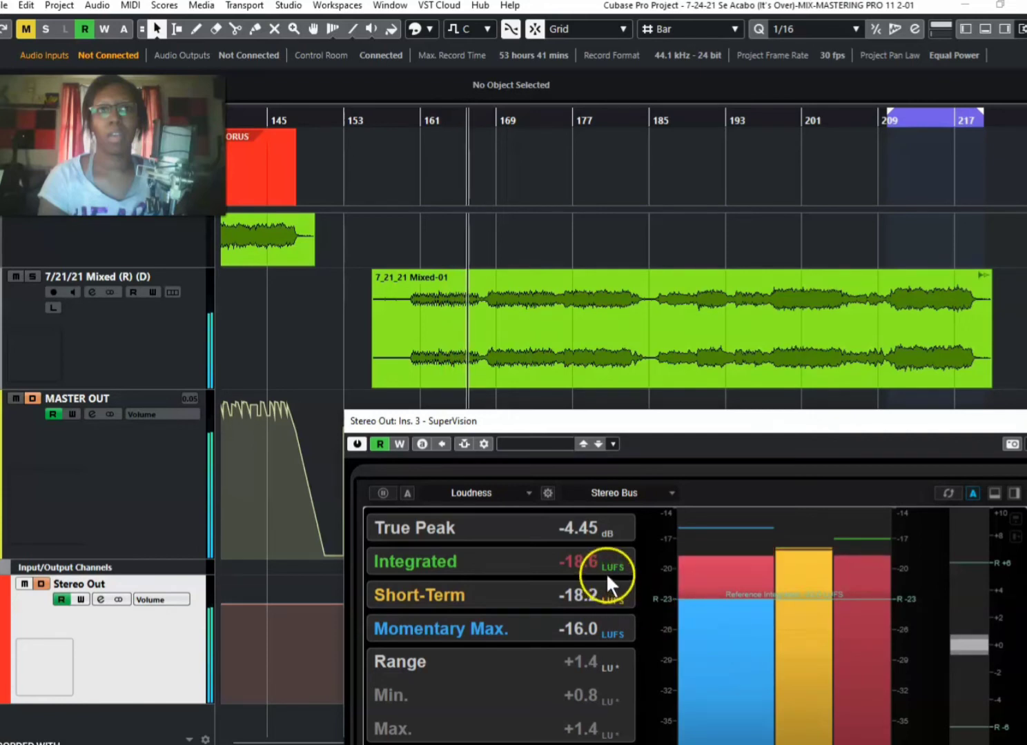
{"action": "left_click", "coordinate": [563, 124]}
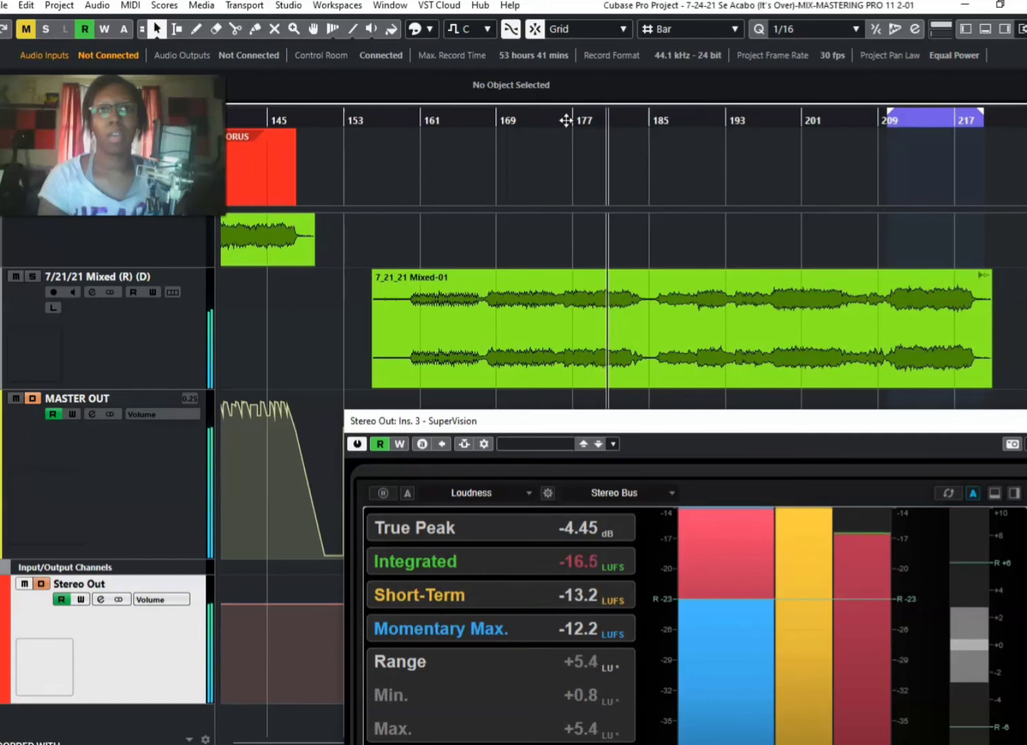
{"action": "left_click", "coordinate": [133, 219]}
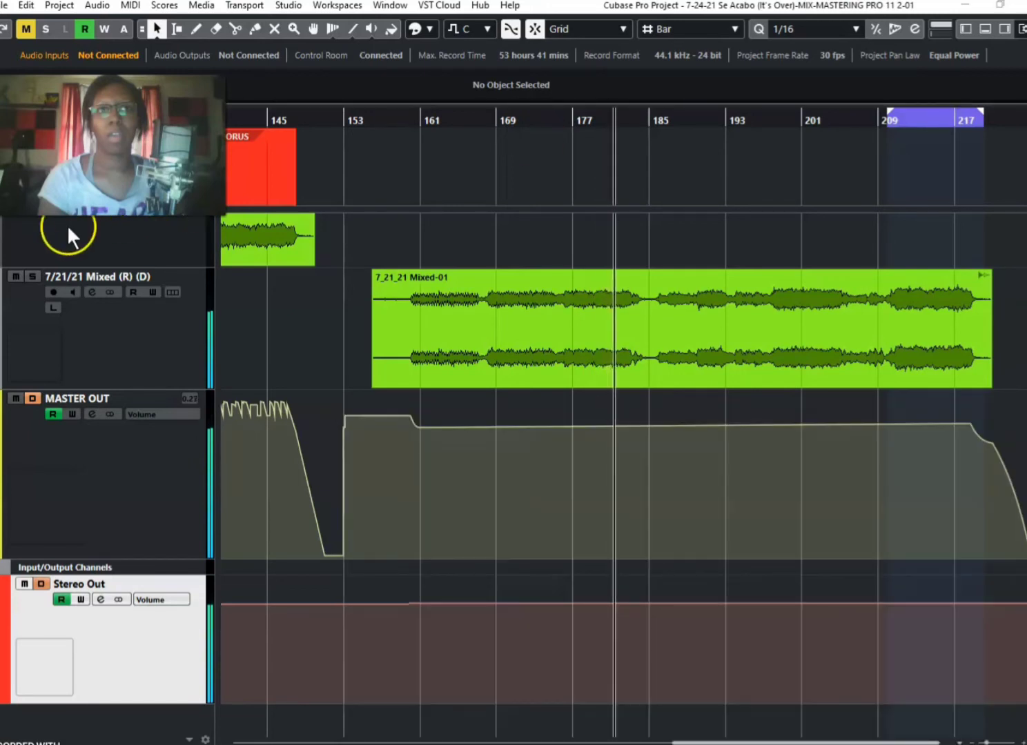
{"action": "left_click", "coordinate": [477, 332]}
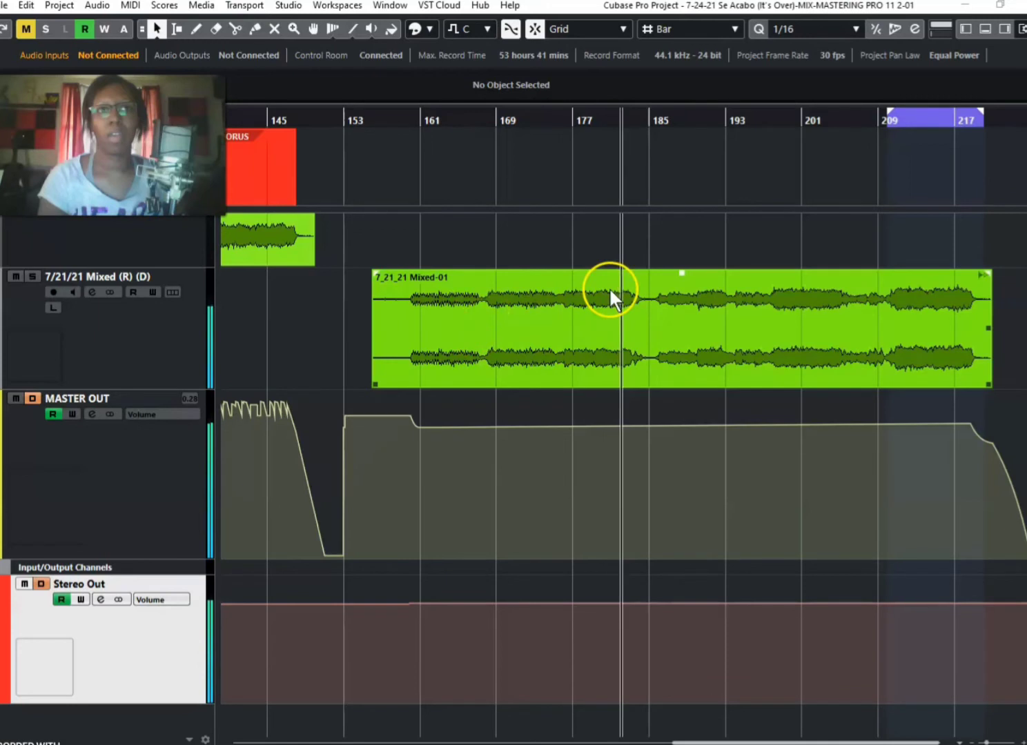
{"action": "left_click", "coordinate": [483, 527]}
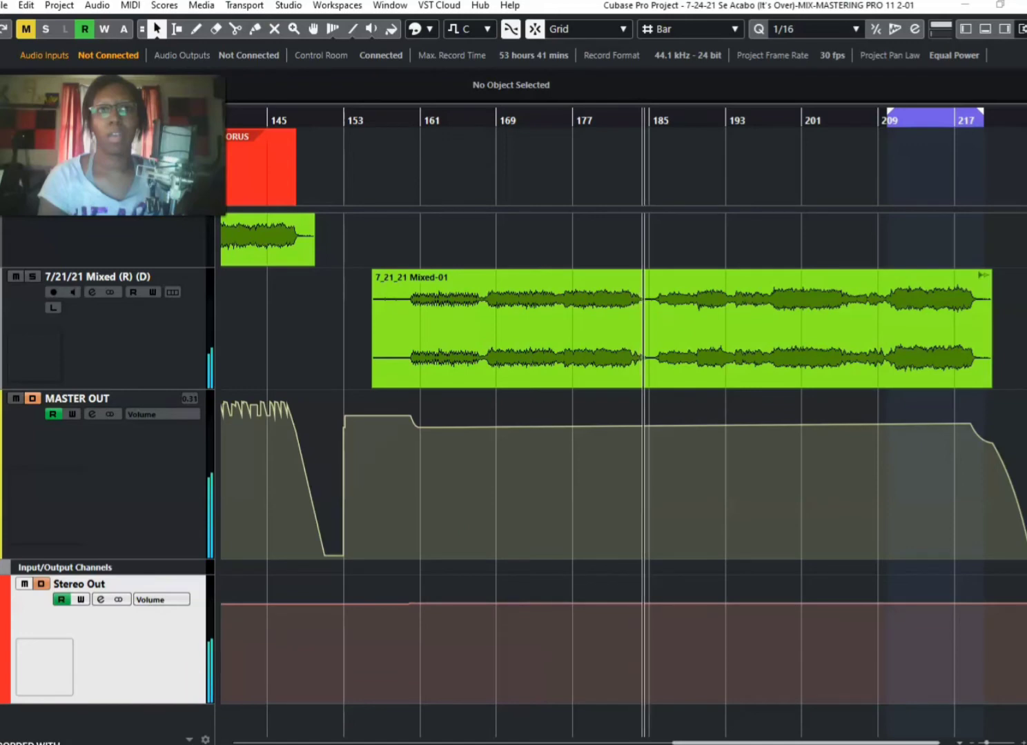
{"action": "left_click", "coordinate": [317, 737]}
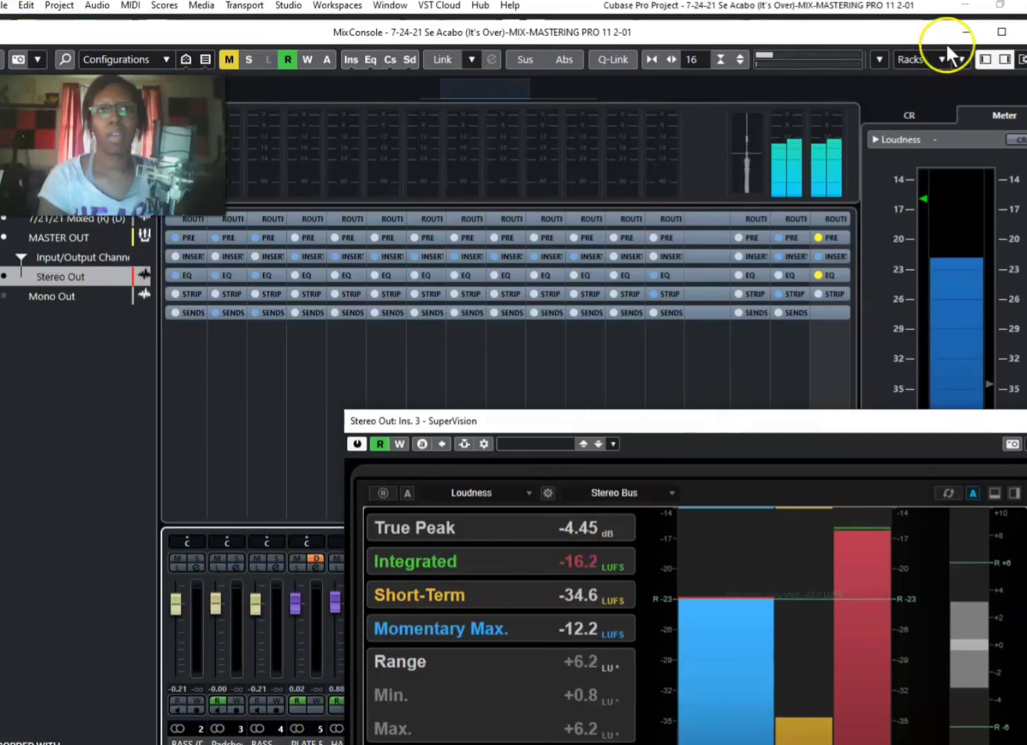
{"action": "left_click", "coordinate": [967, 31]}
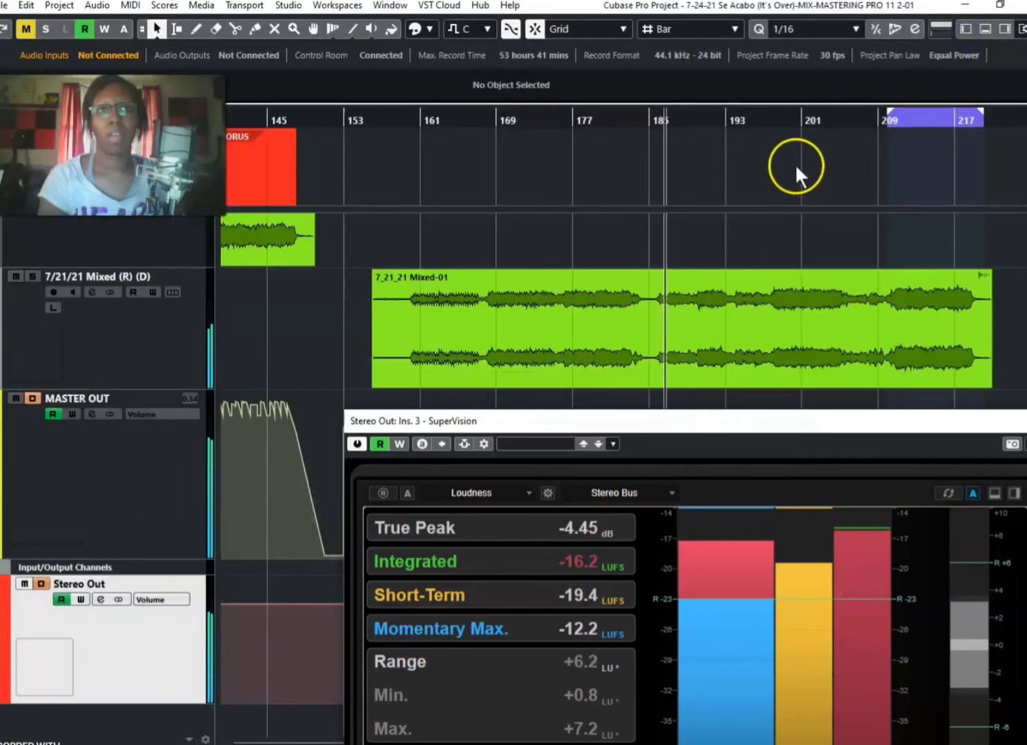
- Examine SuperVision's loudness values while playing from about bar 197 and from about bar 209 to the song's end
{"action": "left_click", "coordinate": [761, 120]}
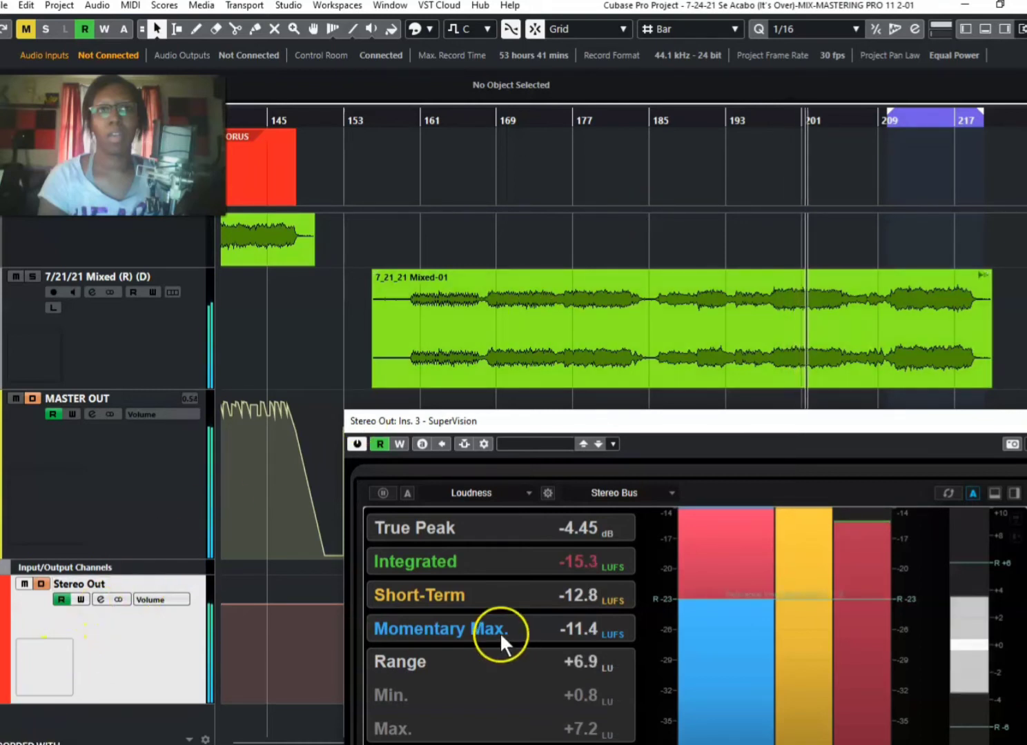
{"action": "left_click", "coordinate": [617, 565]}
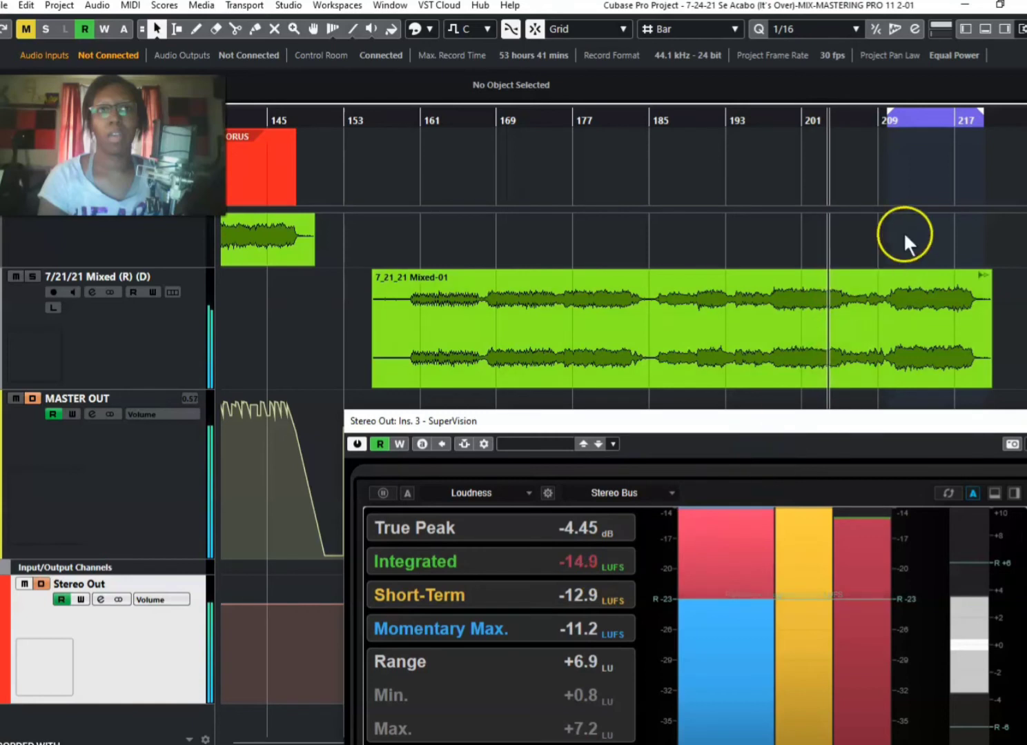
{"action": "left_click", "coordinate": [880, 122]}
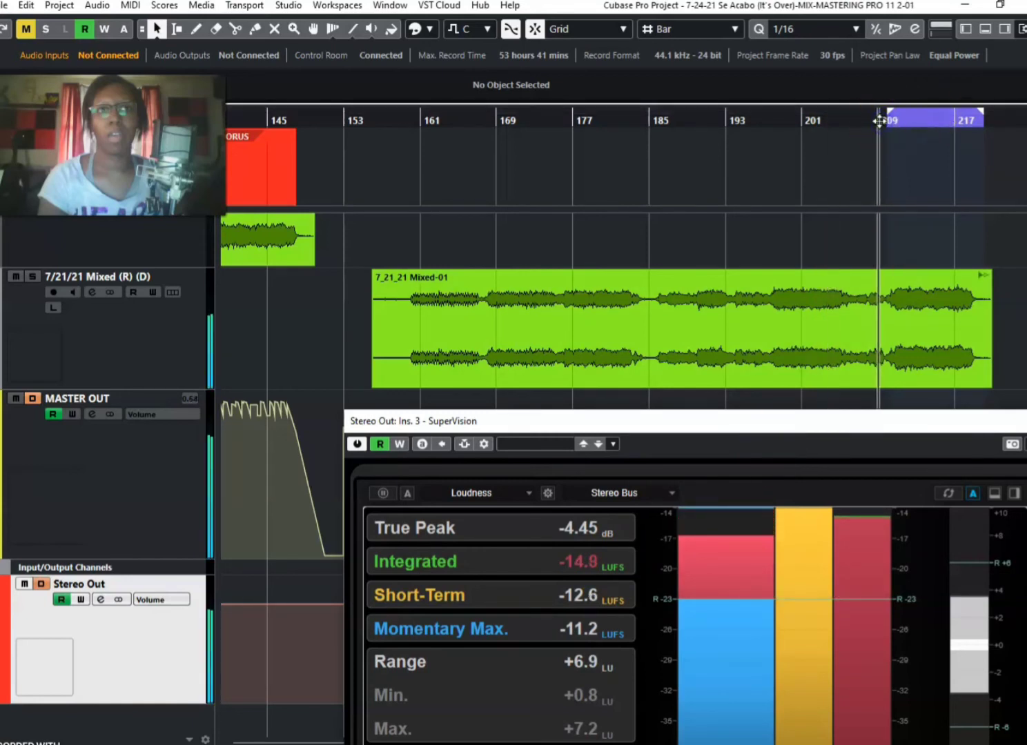
{"action": "left_click", "coordinate": [733, 368]}
{"action": "left_click", "coordinate": [573, 570]}
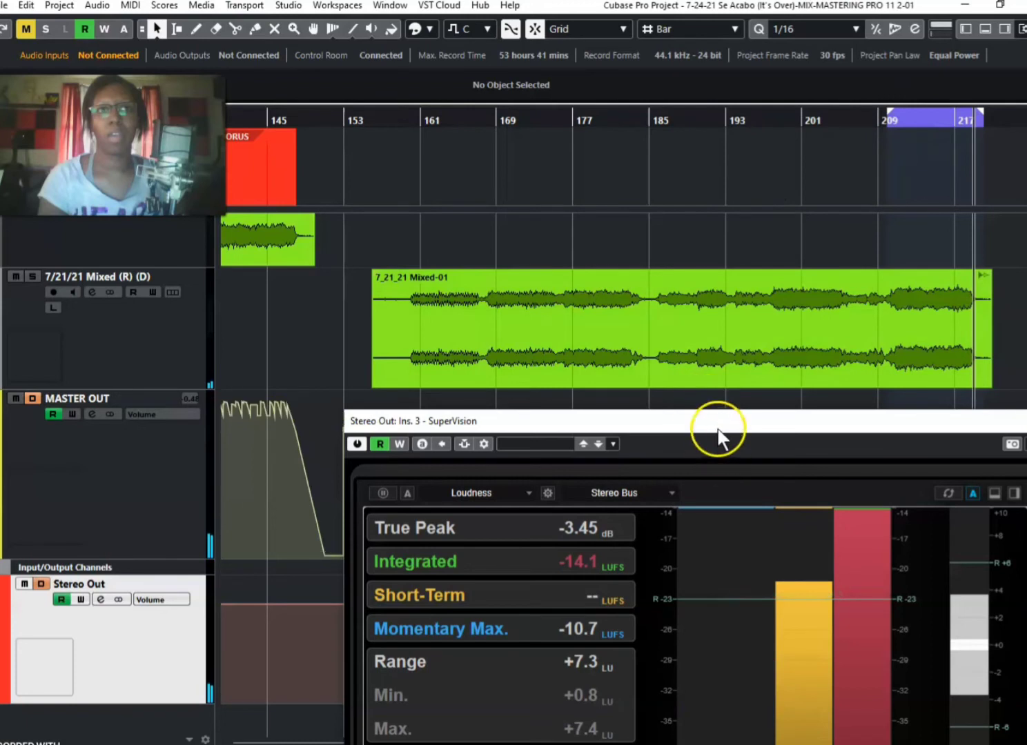
- Move SuperVision clear of the MASTER OUT automation and extend the locator range back to bar 155 to span the mixed song, playing from there
{"action": "left_click_drag", "start_coordinate": [719, 429], "coordinate": [709, 561]}
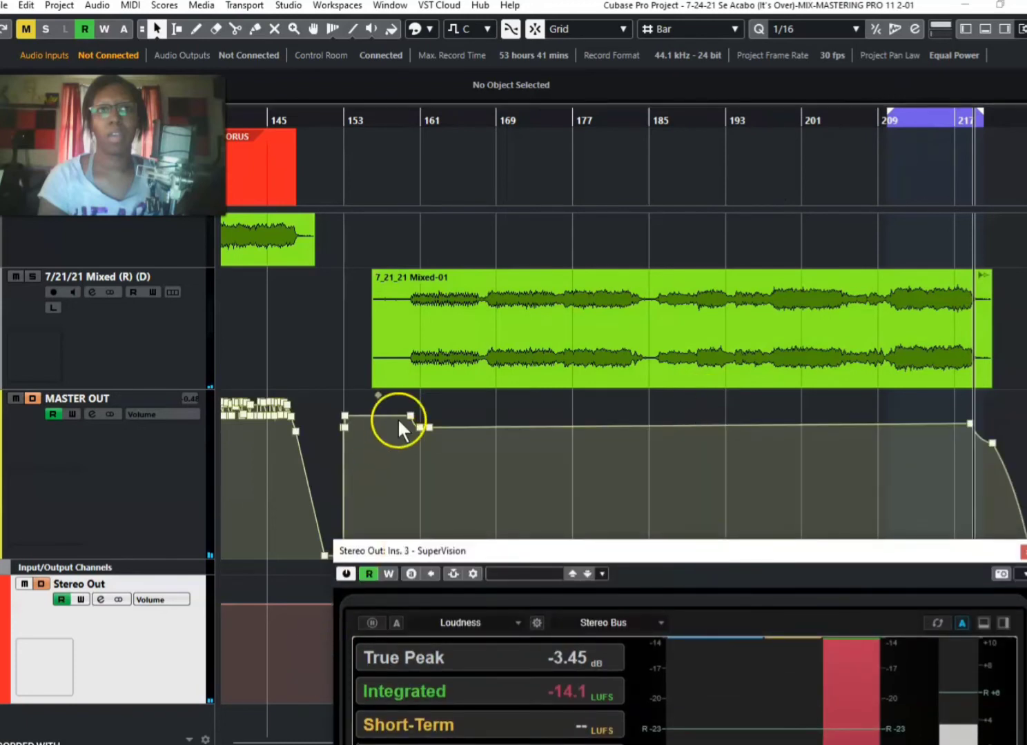
{"action": "left_click", "coordinate": [430, 275]}
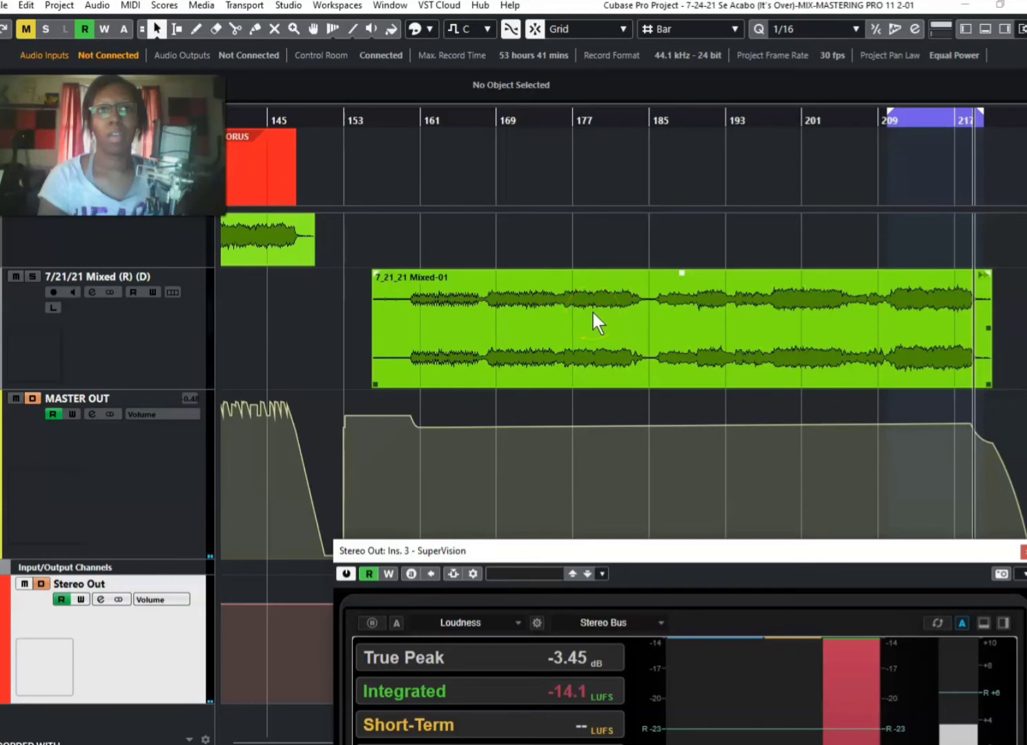
{"action": "left_click", "coordinate": [425, 421]}
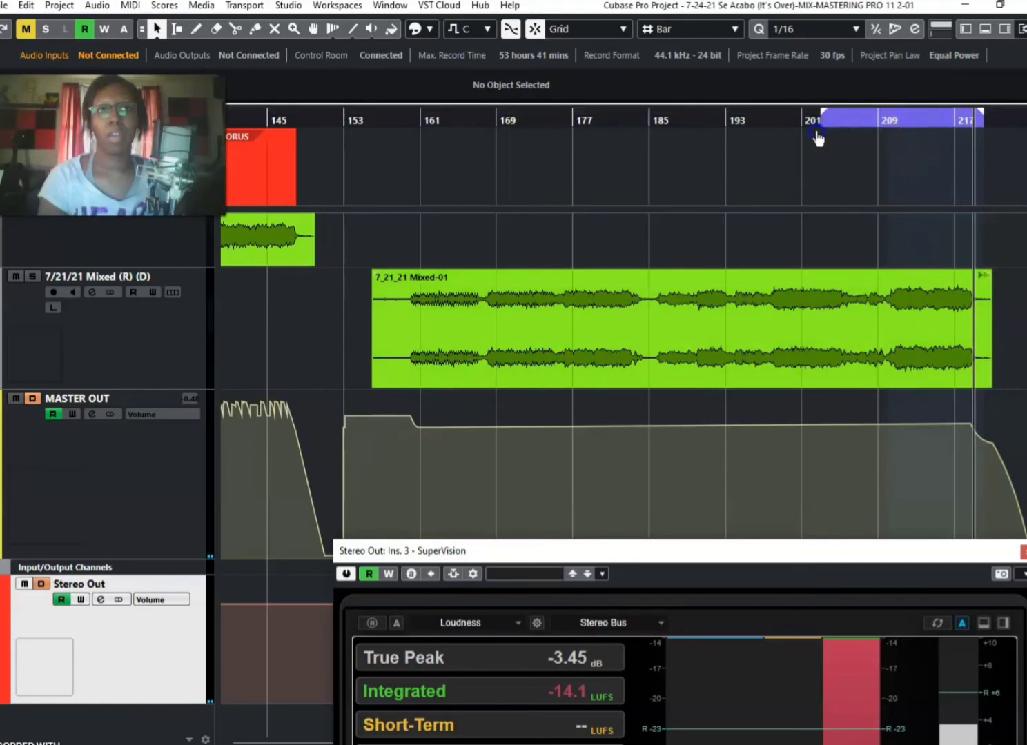
{"action": "left_click_drag", "start_coordinate": [818, 138], "coordinate": [489, 160]}
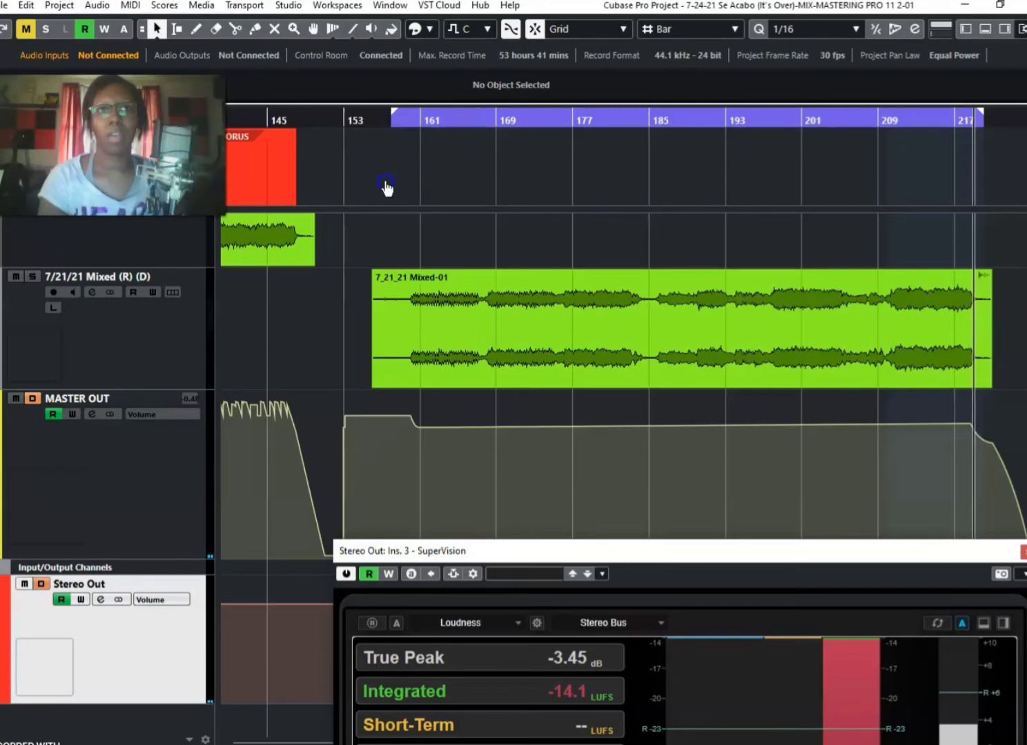
{"action": "left_click", "coordinate": [363, 119]}
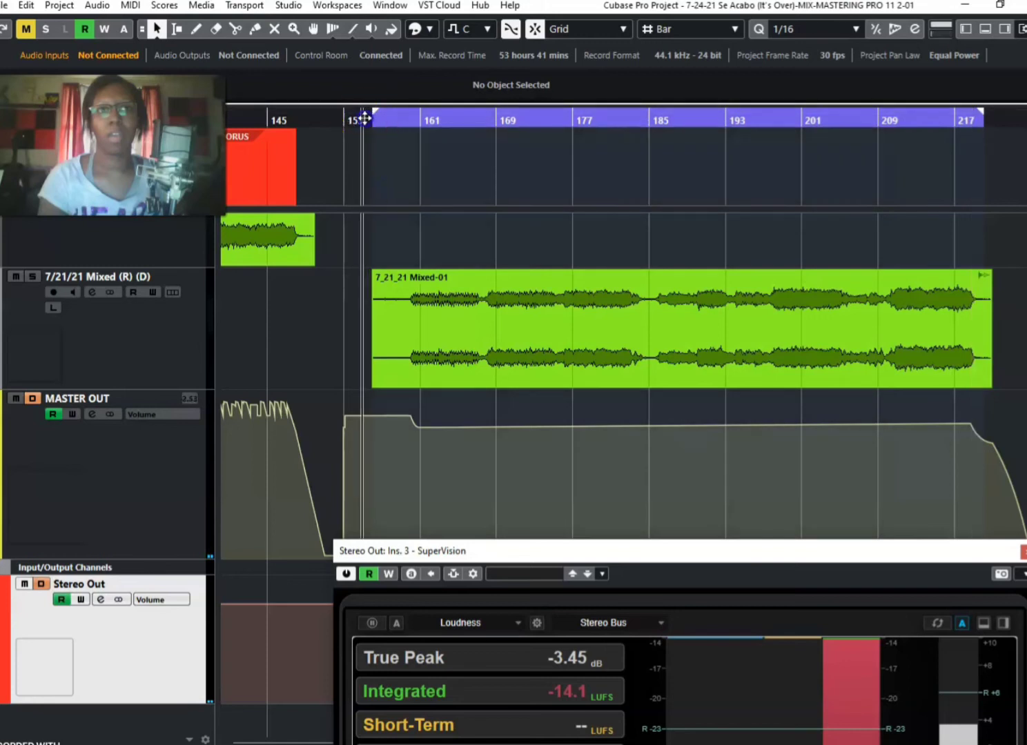
{"action": "key", "text": "space"}
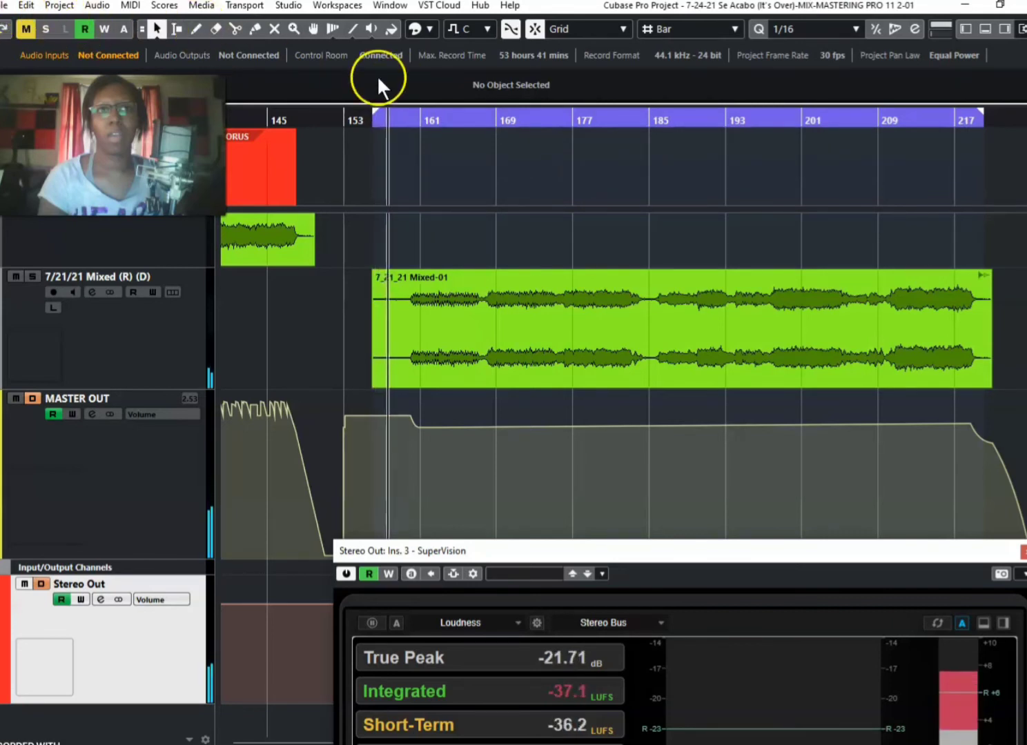
{"action": "left_click_drag", "start_coordinate": [376, 120], "coordinate": [367, 121]}
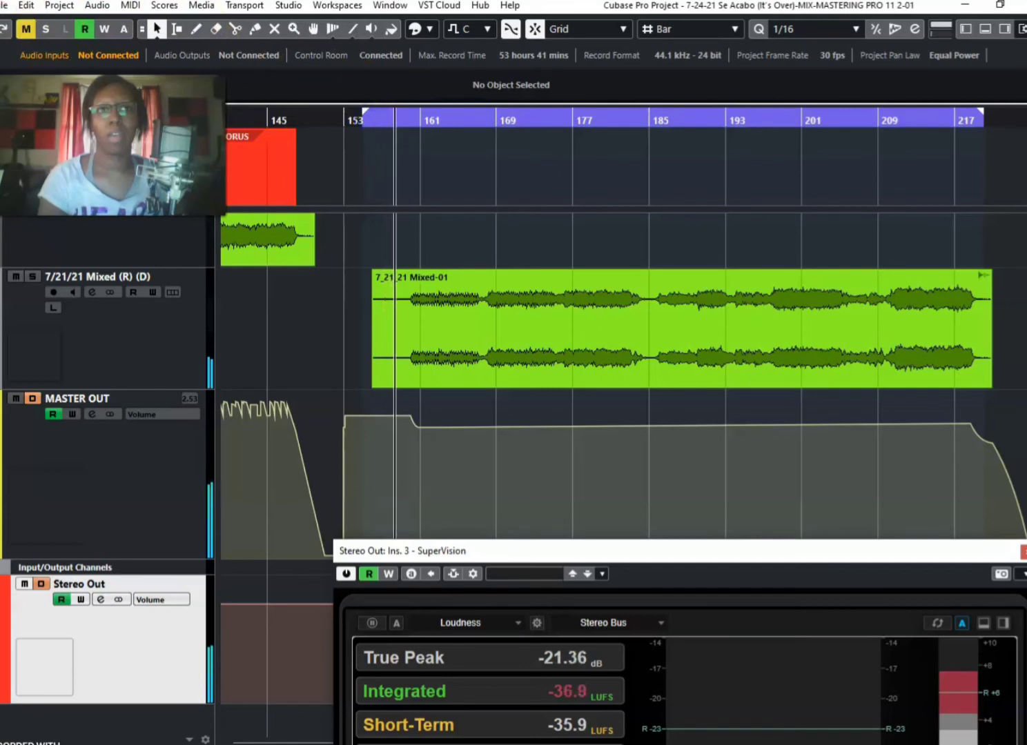
- Replace the queued audio mixdown job with a new MP3 job named "Se Acabo (It's Over)-youtube demo" and run the queue export
{"action": "left_click", "coordinate": [4, 7]}
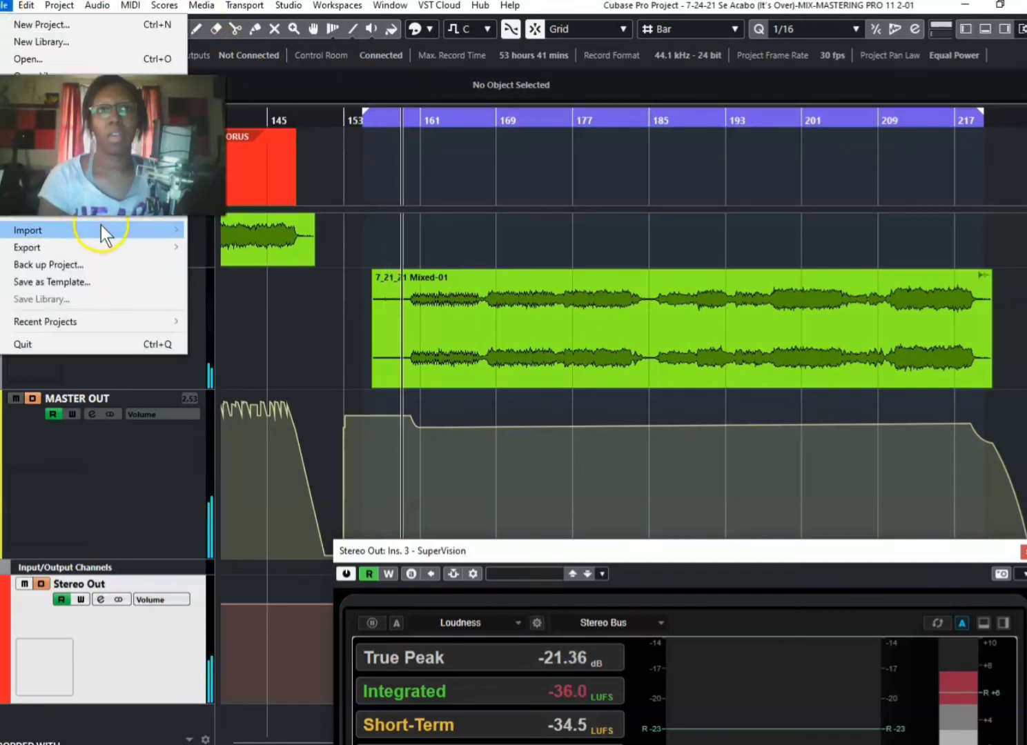
{"action": "mouse_move", "coordinate": [136, 250]}
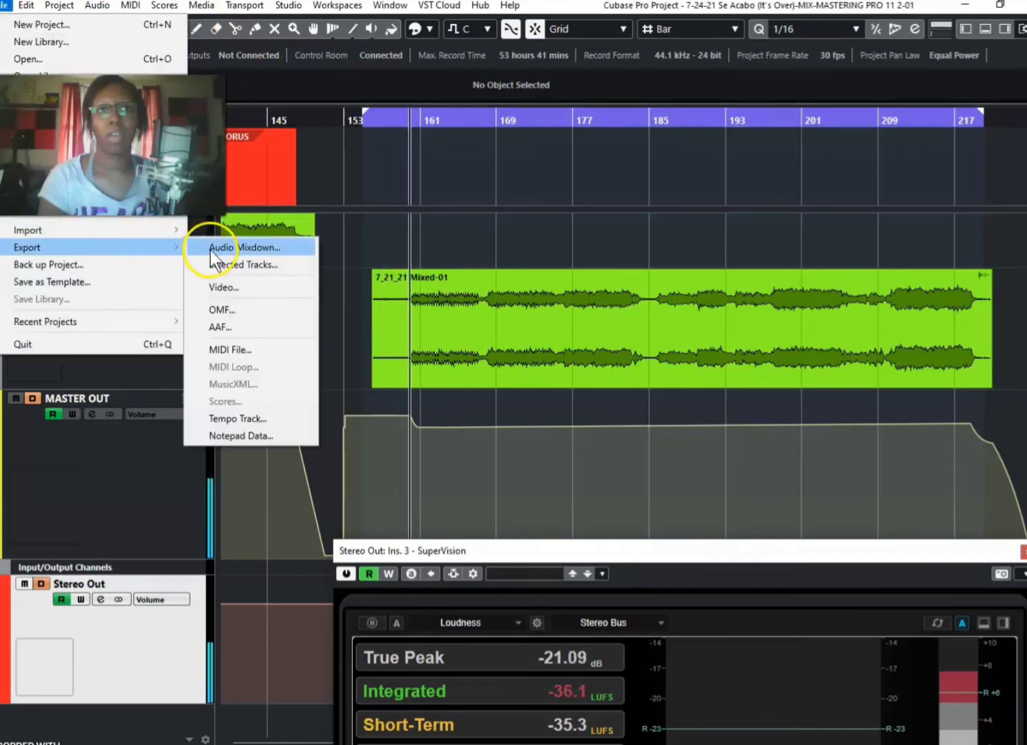
{"action": "left_click", "coordinate": [228, 249]}
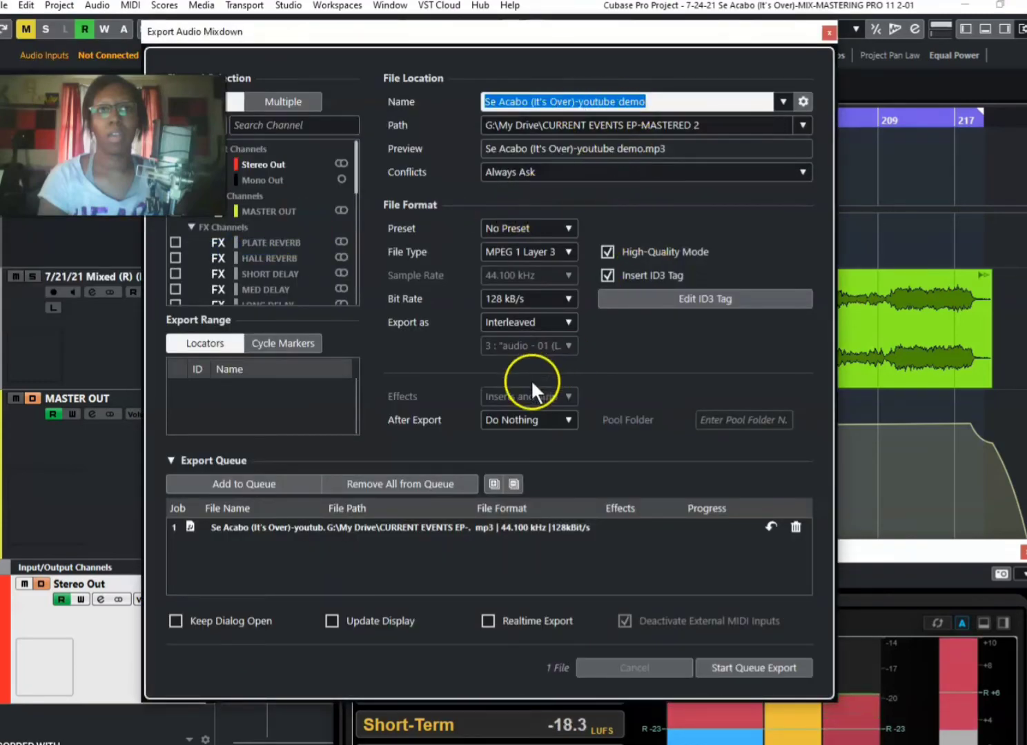
{"action": "left_click", "coordinate": [796, 526]}
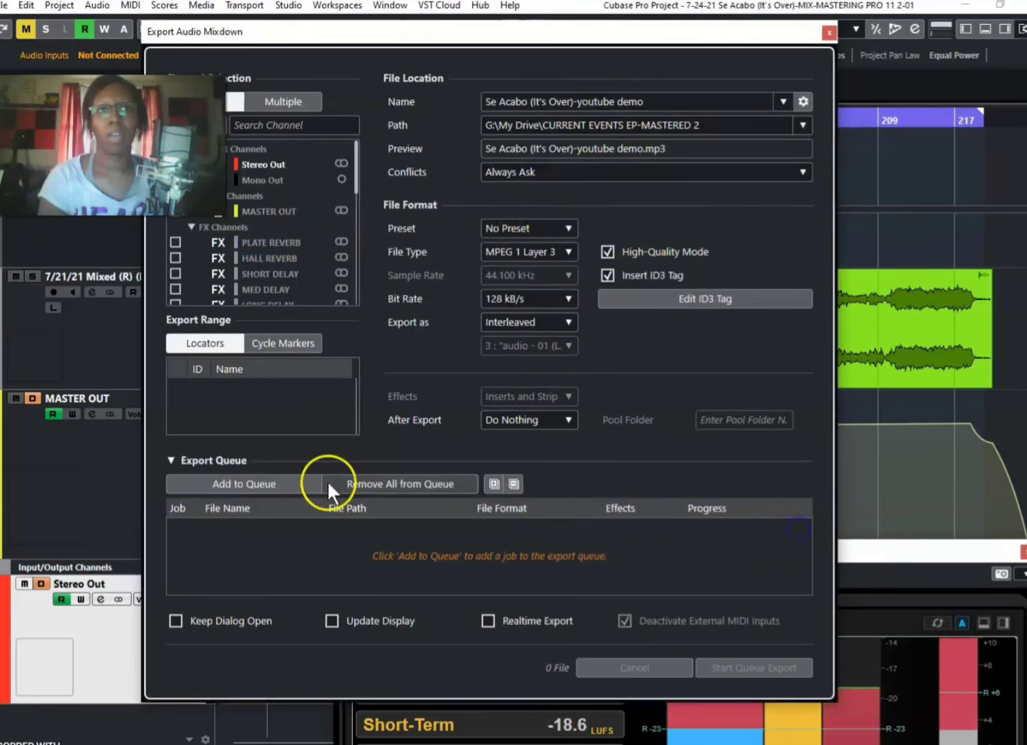
{"action": "left_click", "coordinate": [264, 482]}
{"action": "left_click", "coordinate": [759, 666]}
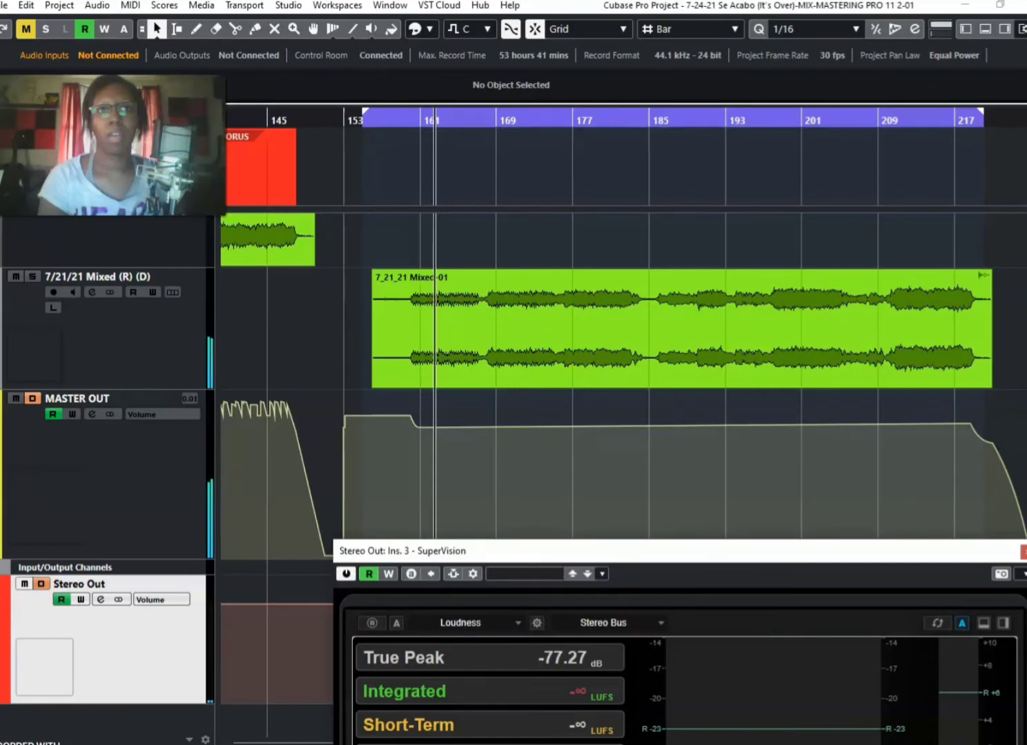
- Switch to loudnesspenalty.com in the browser, analyze "Se Acabo (It's Over)-youtube demo" and examine the streaming services' loudness scores
{"action": "left_click", "coordinate": [969, 7]}
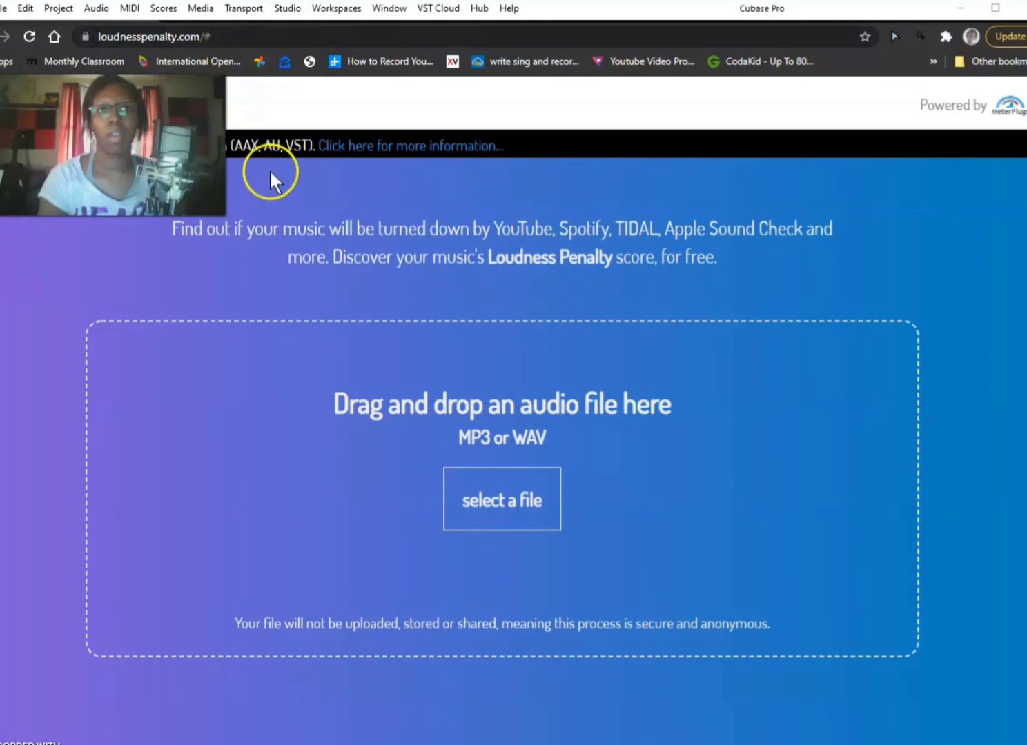
{"action": "left_click", "coordinate": [494, 504]}
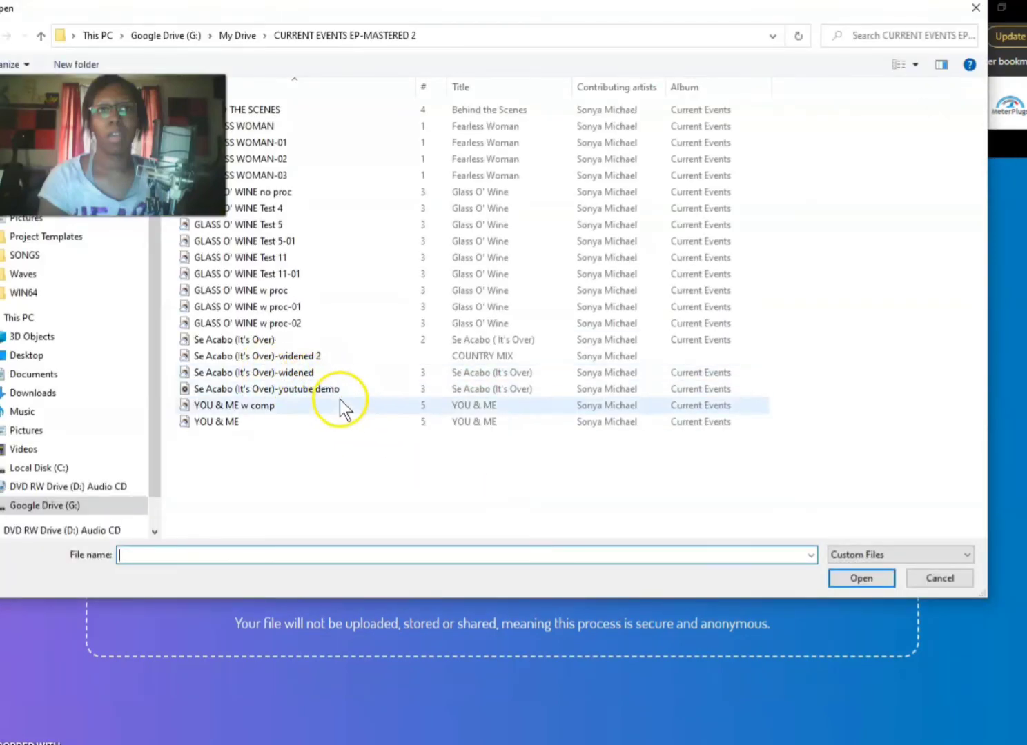
{"action": "left_click", "coordinate": [339, 390]}
{"action": "left_click", "coordinate": [861, 578]}
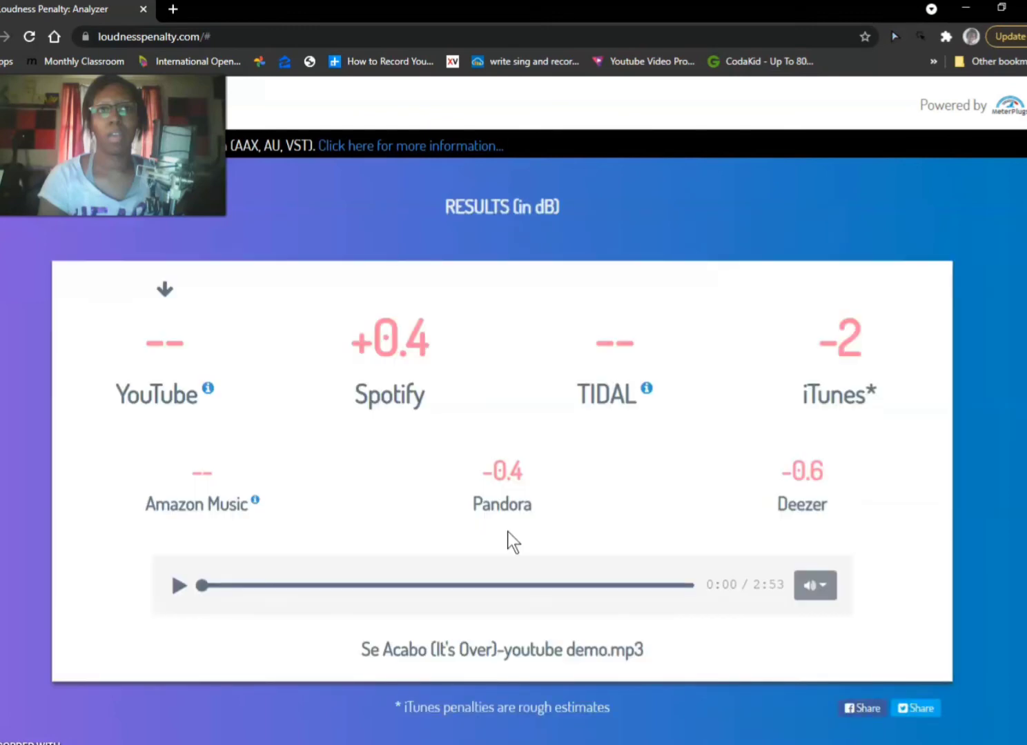
{"action": "left_click", "coordinate": [395, 407]}
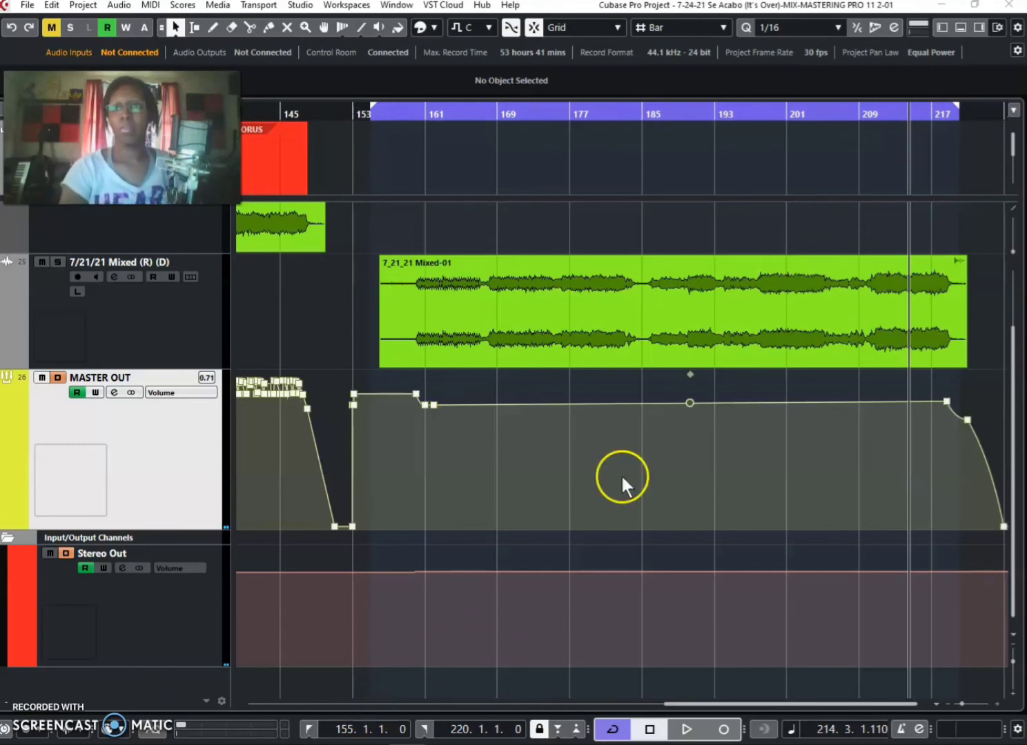
- While playing Cubase from about bar 206, activate MASTER OUT's 4 HI equalizer band and boost it 2.0 dB at 10.33 kHz
{"action": "left_click", "coordinate": [843, 116]}
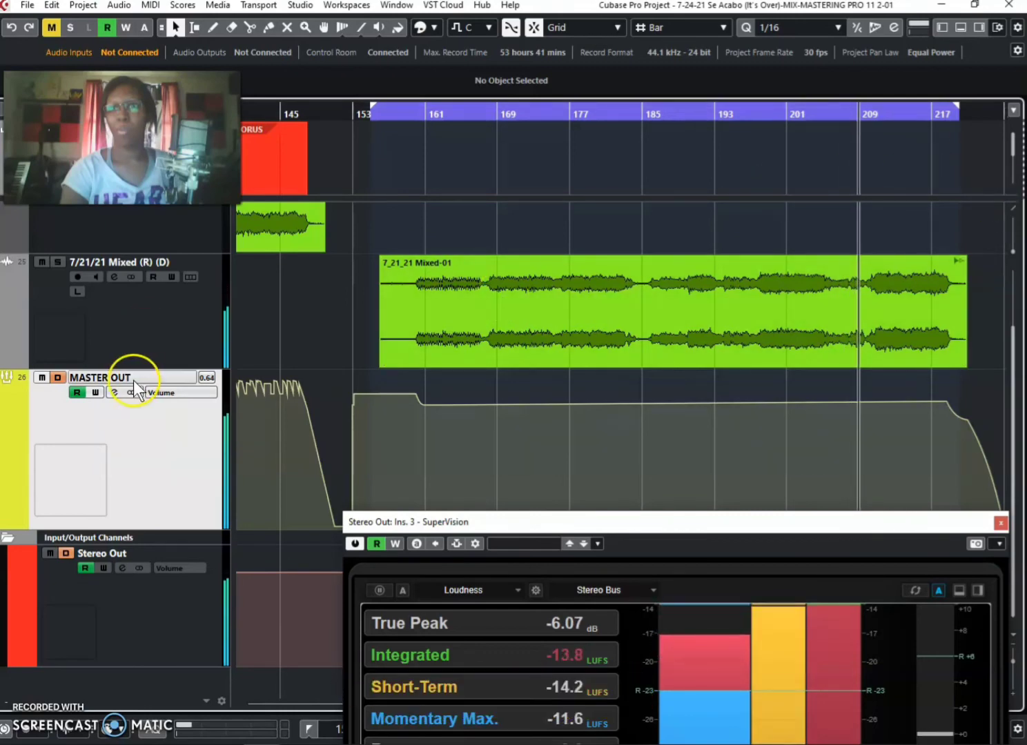
{"action": "left_click", "coordinate": [115, 392]}
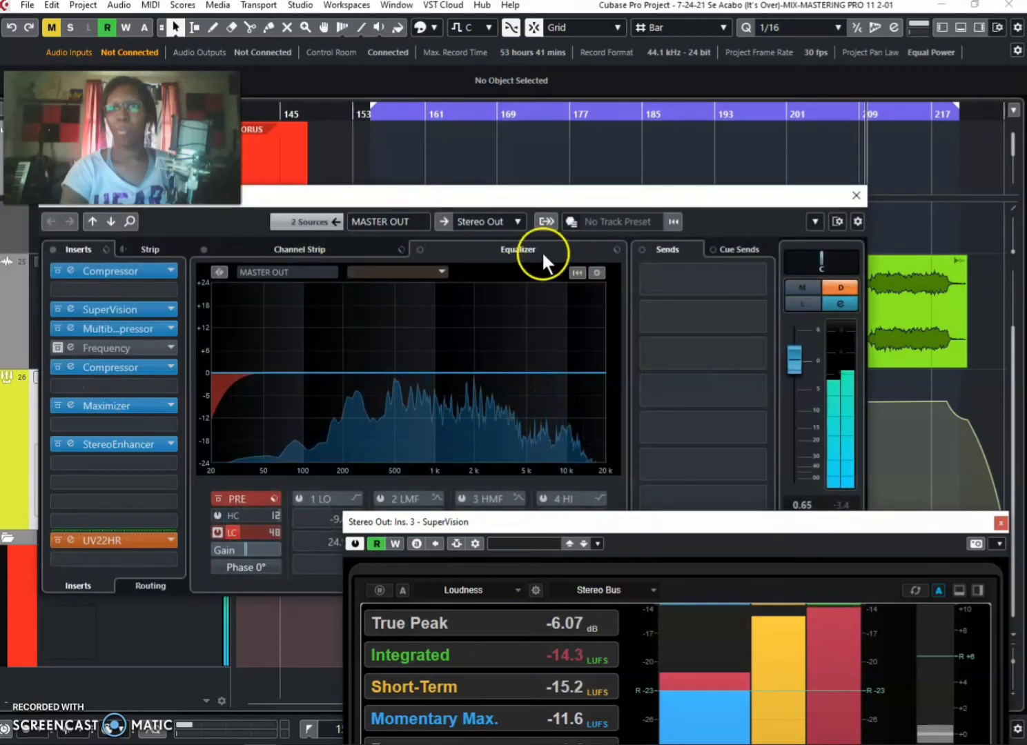
{"action": "left_click", "coordinate": [544, 496]}
{"action": "left_click_drag", "start_coordinate": [566, 367], "coordinate": [568, 363]}
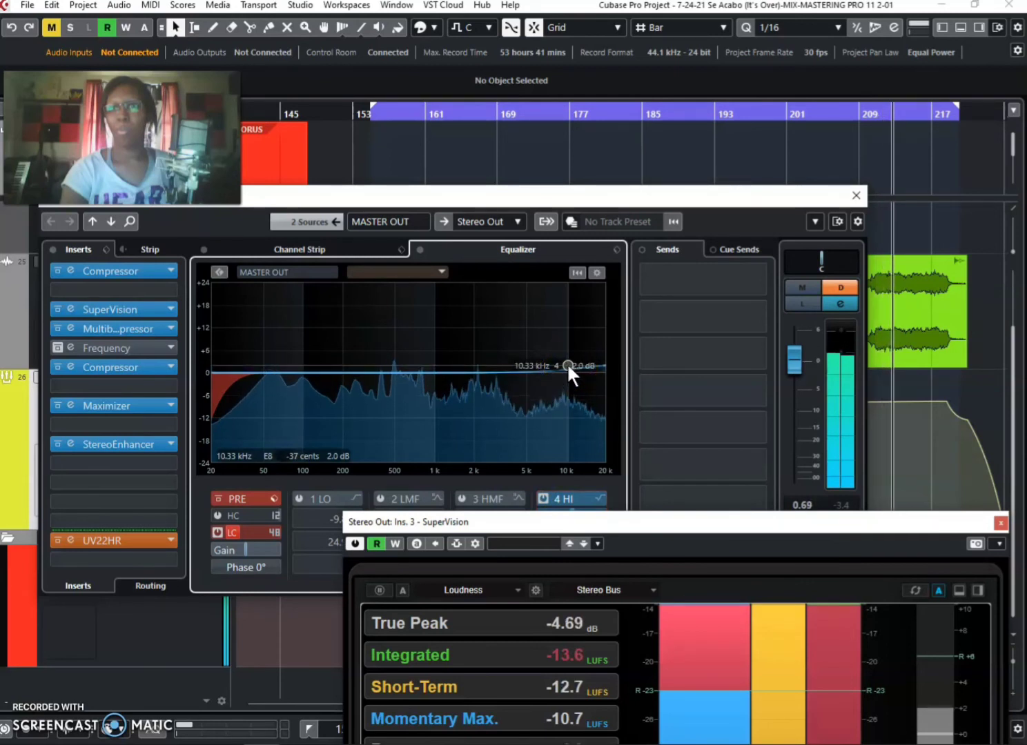
- Compare MASTER OUT's 4 HI equalizer band deactivated and active during playback, and leave it active
{"action": "left_click", "coordinate": [570, 238]}
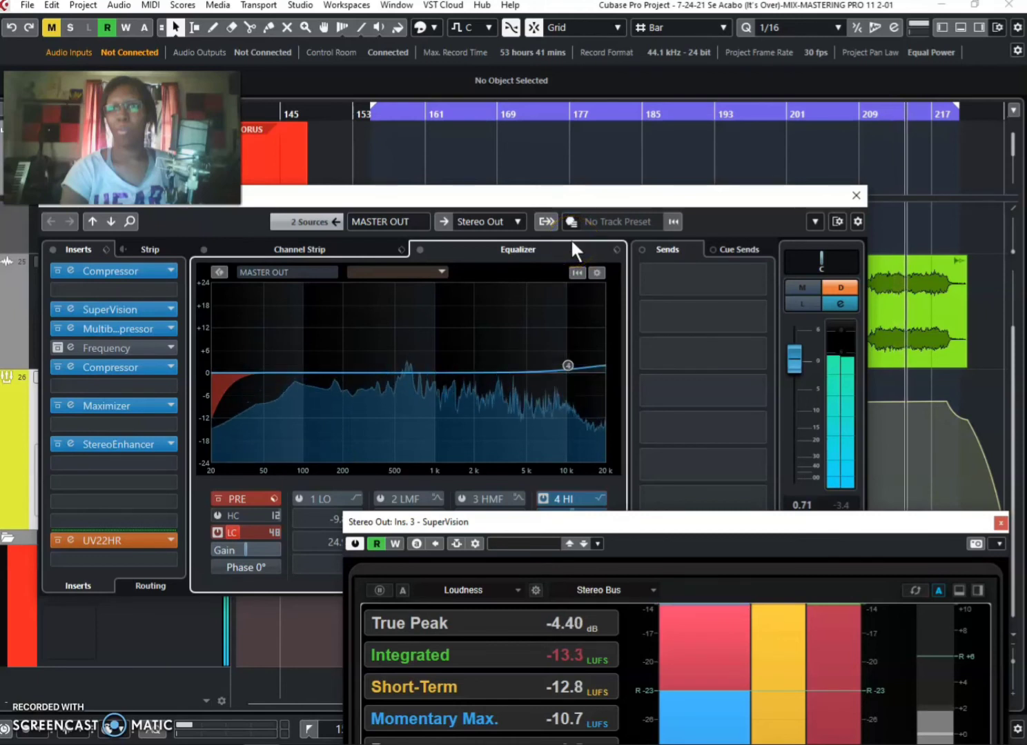
{"action": "left_click", "coordinate": [570, 355]}
{"action": "left_click", "coordinate": [543, 497]}
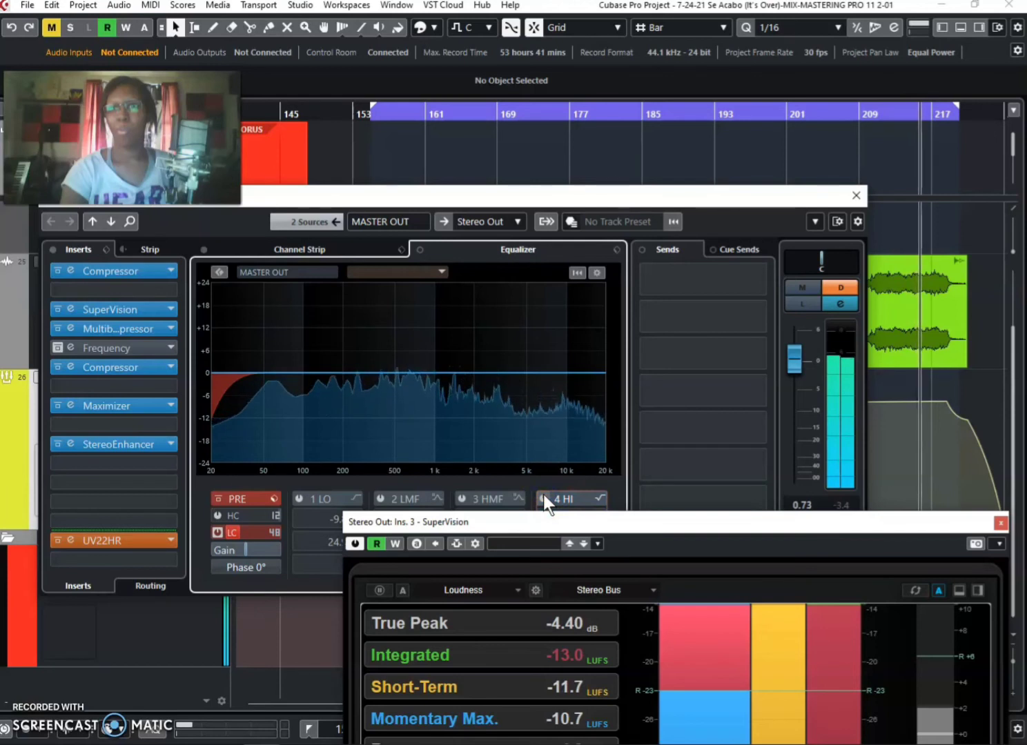
{"action": "left_click", "coordinate": [543, 496]}
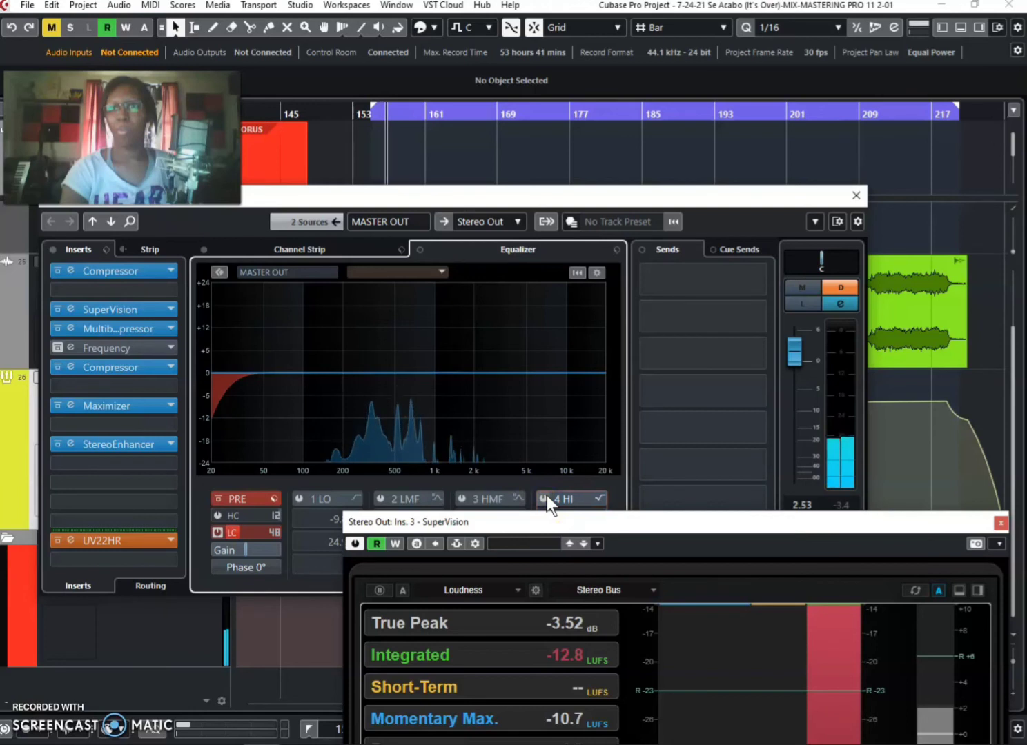
{"action": "left_click", "coordinate": [535, 365]}
{"action": "left_click", "coordinate": [546, 498]}
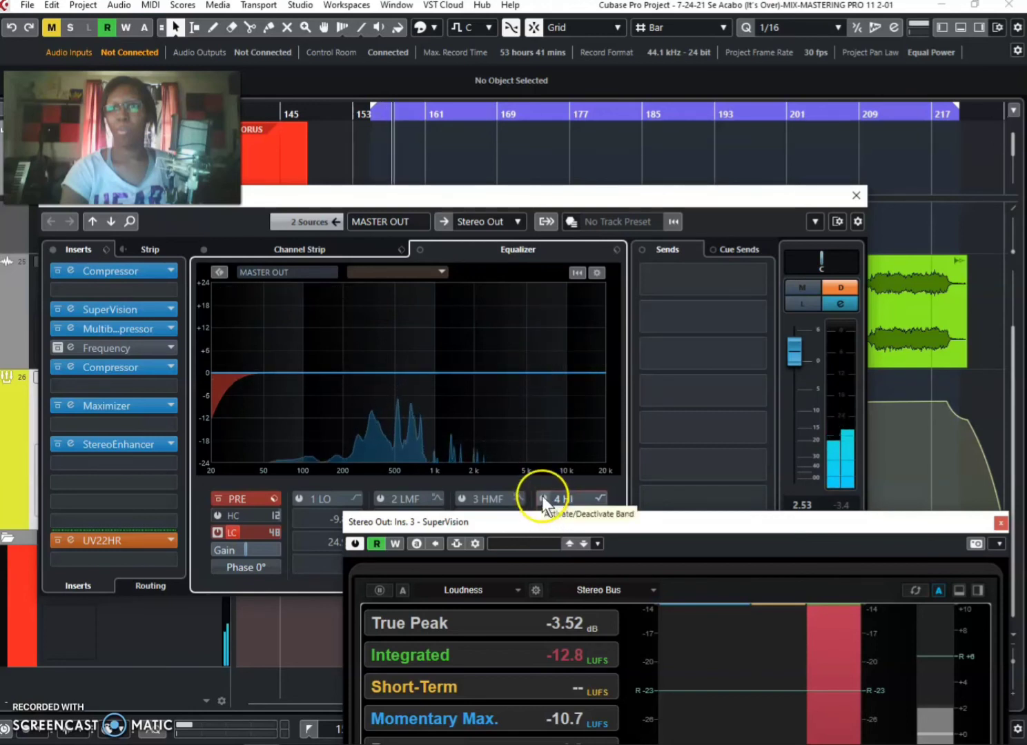
{"action": "left_click", "coordinate": [543, 496]}
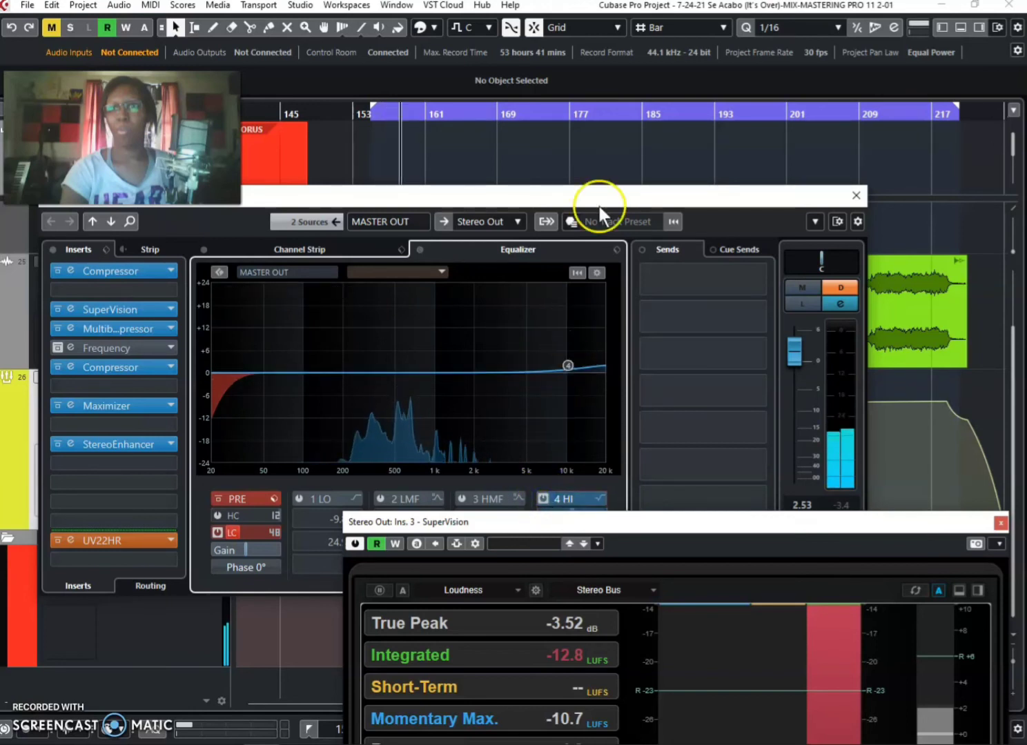
- While playing from about bar 175, try MASTER OUT's 4 HI equalizer band as a 2.0 dB cut at about 976 Hz
{"action": "left_click", "coordinate": [570, 112]}
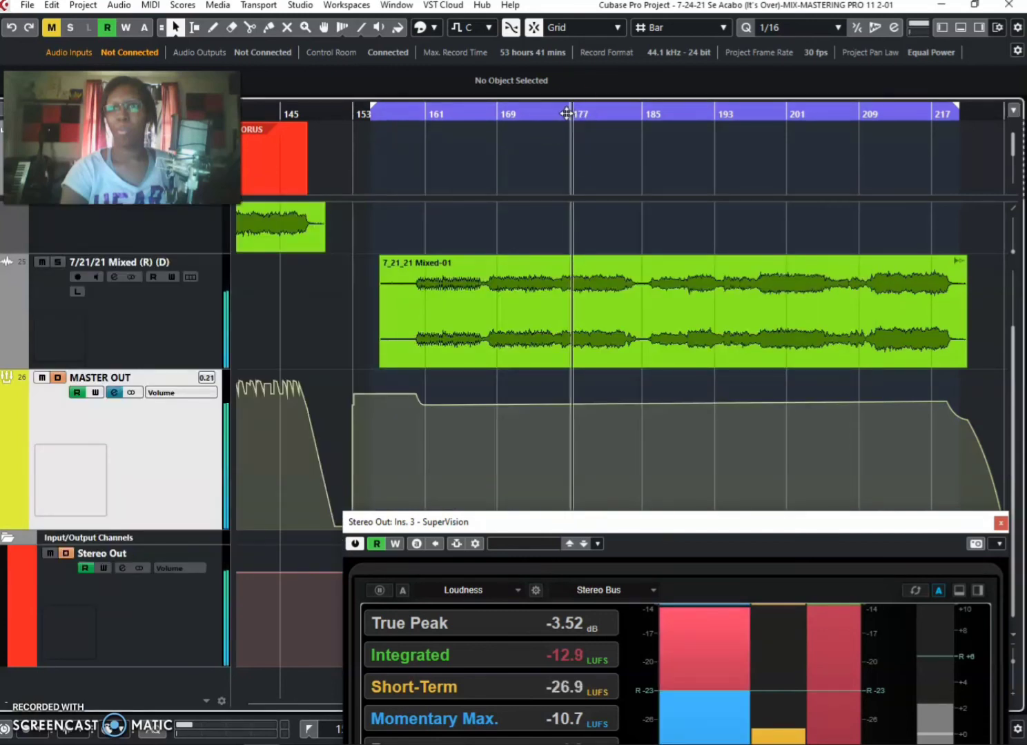
{"action": "left_click", "coordinate": [550, 114]}
{"action": "left_click", "coordinate": [550, 114]}
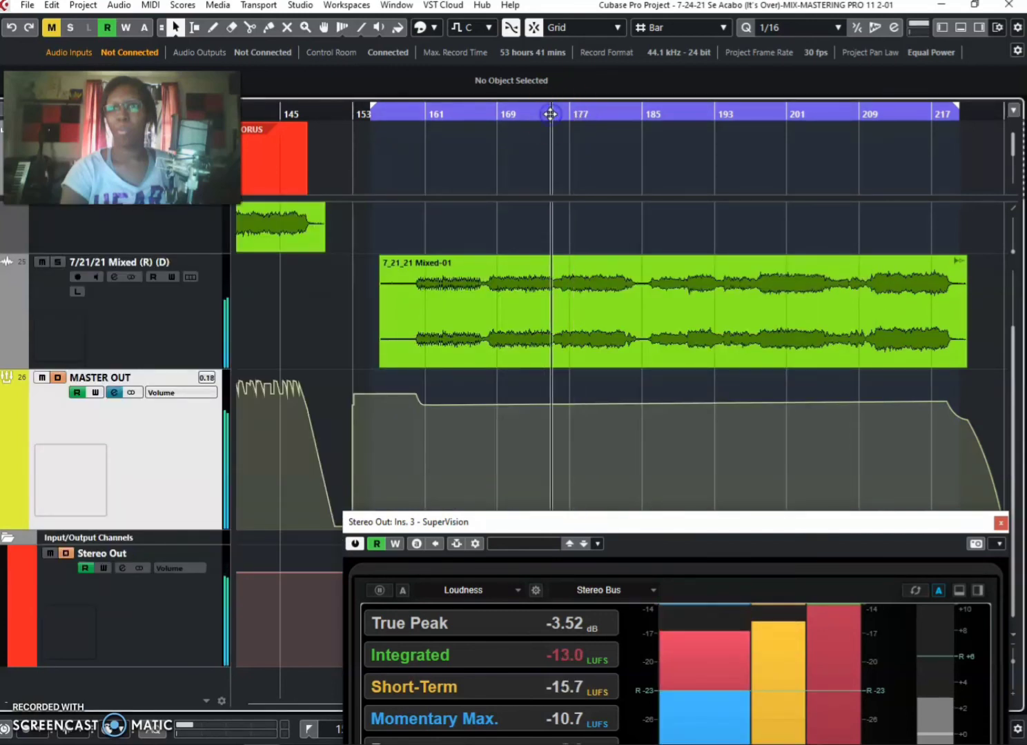
{"action": "left_click", "coordinate": [114, 392]}
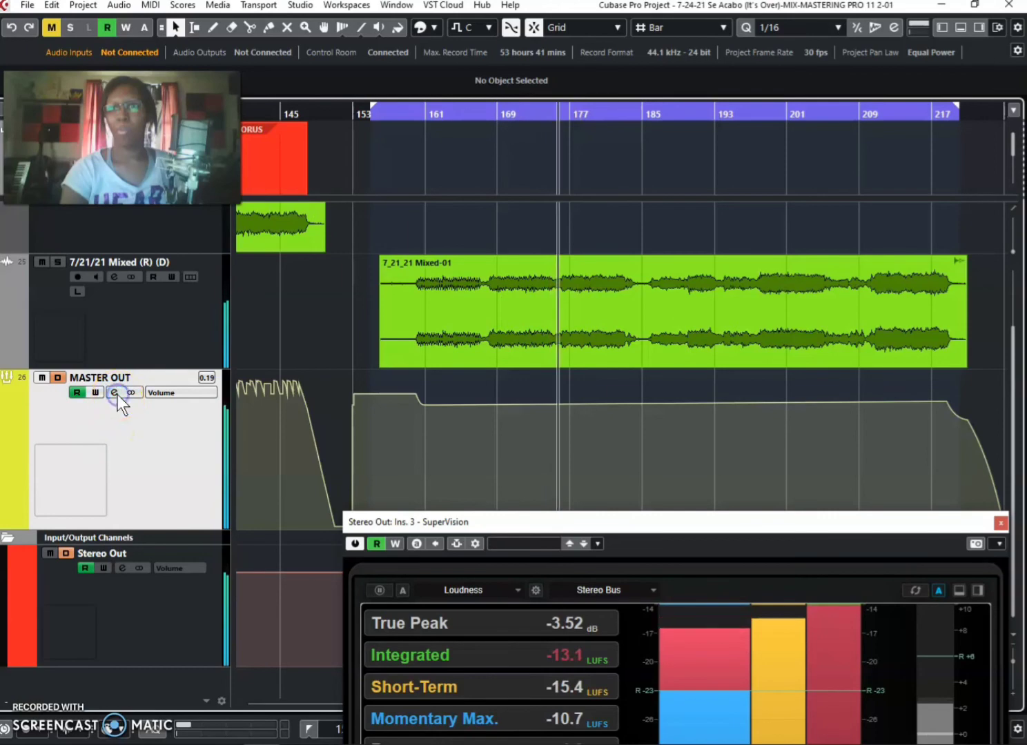
{"action": "left_click_drag", "start_coordinate": [567, 363], "coordinate": [434, 386]}
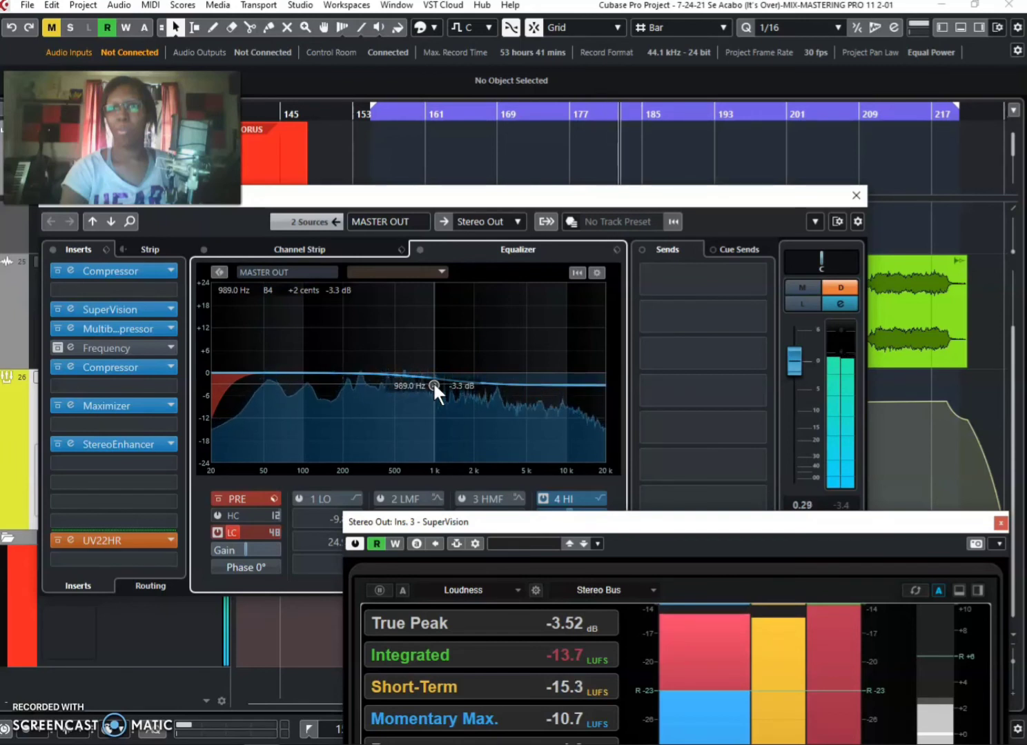
{"action": "left_click", "coordinate": [433, 382]}
{"action": "left_click_drag", "start_coordinate": [434, 387], "coordinate": [434, 383]}
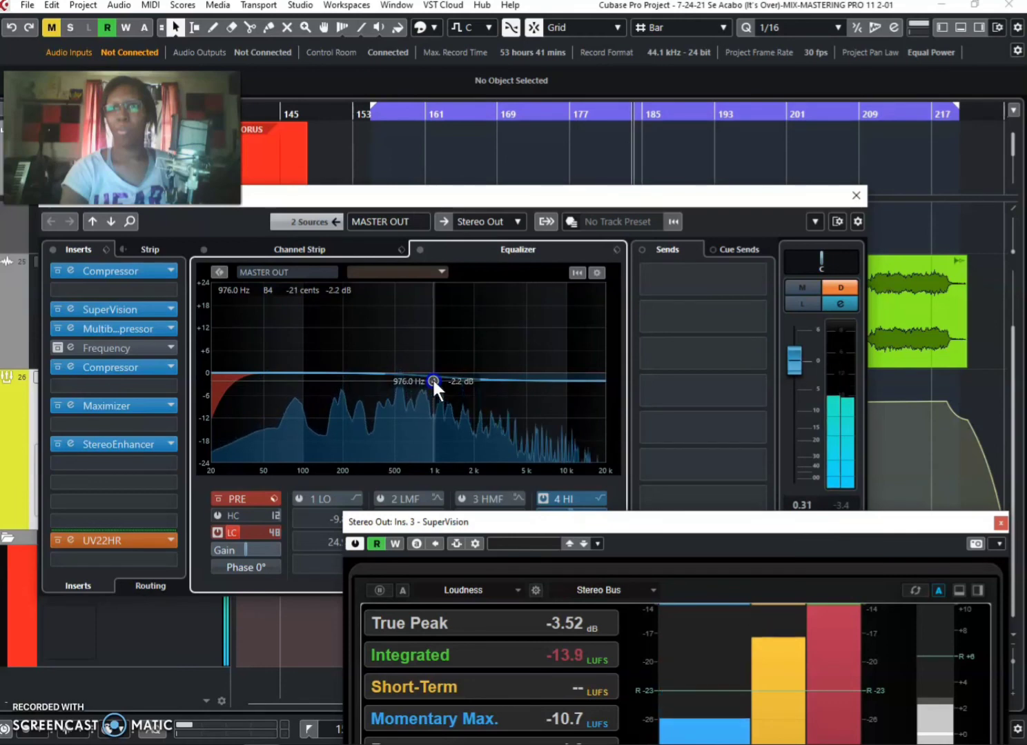
- Replay from about bar 176 and move MASTER OUT's 4 HI band to a 2.0 dB boost at 11018 Hz, leaving 3 HMF deactivated
{"action": "left_click", "coordinate": [569, 149]}
{"action": "left_click", "coordinate": [580, 112]}
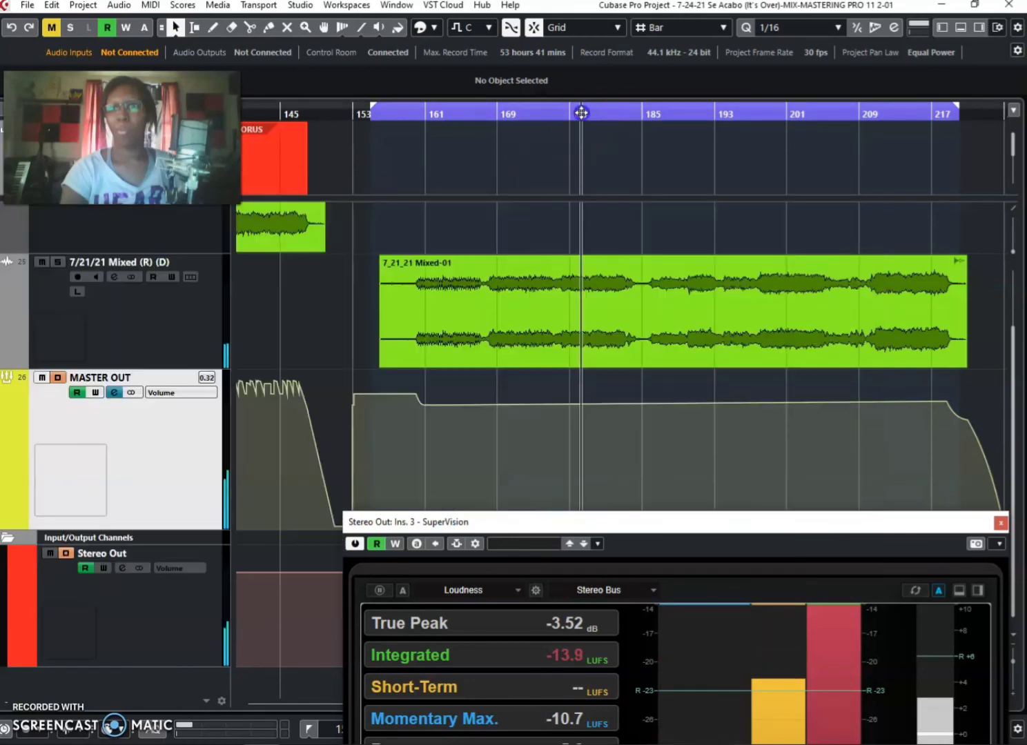
{"action": "left_click", "coordinate": [563, 110]}
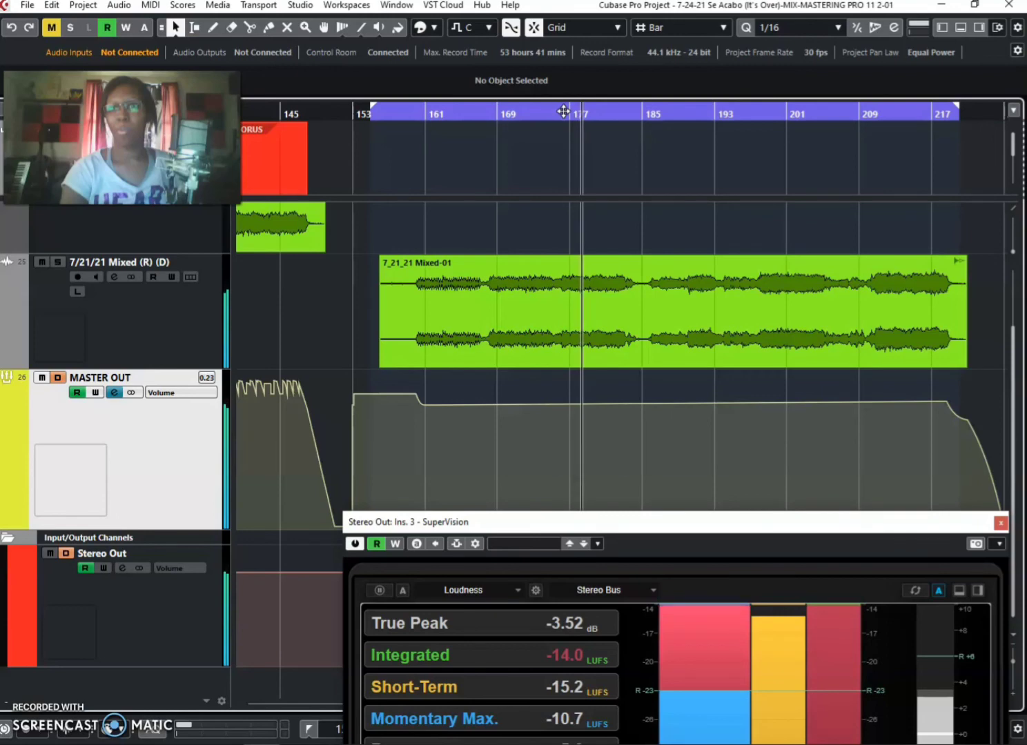
{"action": "left_click", "coordinate": [115, 392]}
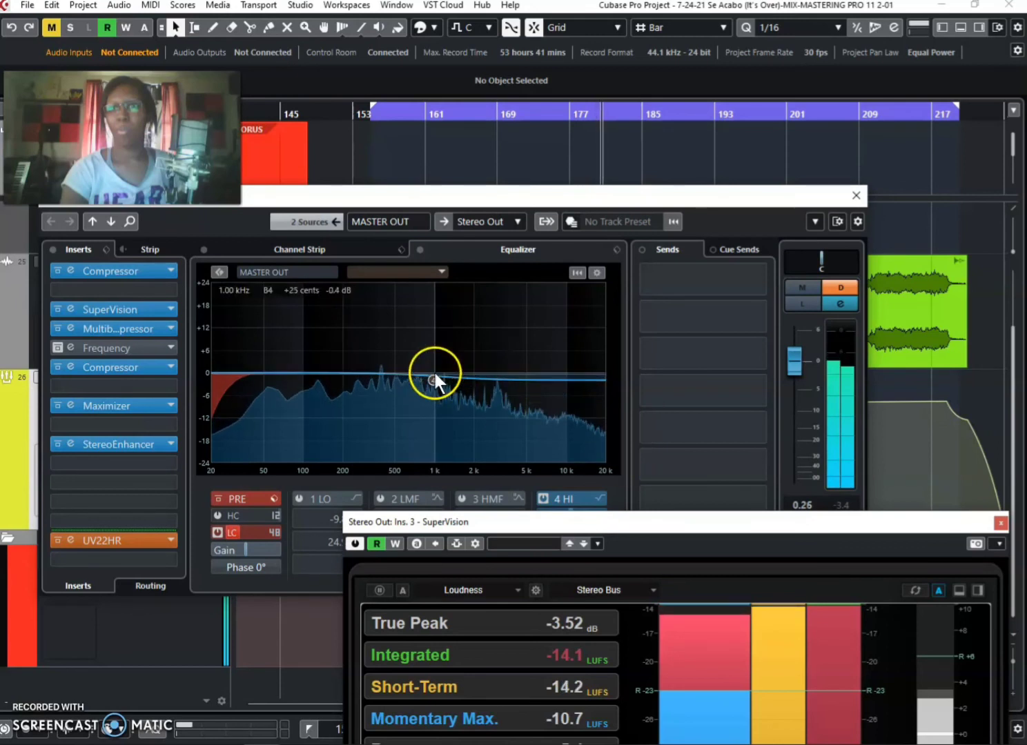
{"action": "mouse_move", "coordinate": [576, 378]}
{"action": "left_mouse_down"}
{"action": "mouse_move", "coordinate": [578, 390]}
{"action": "mouse_move", "coordinate": [572, 377]}
{"action": "left_mouse_up"}
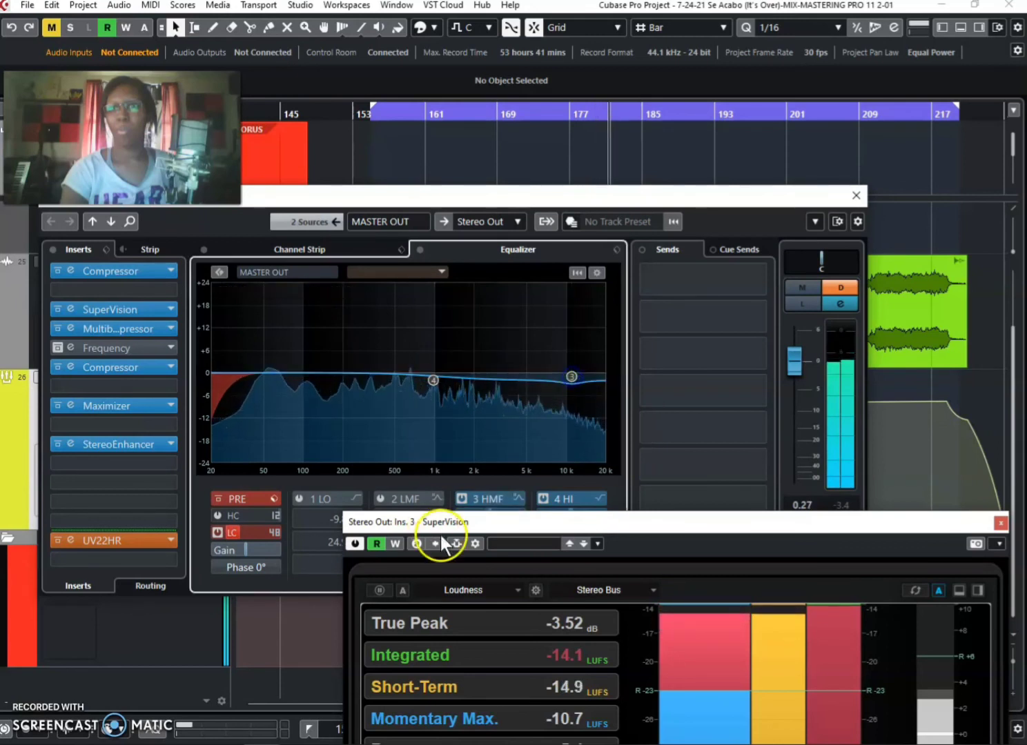
{"action": "left_click", "coordinate": [461, 498]}
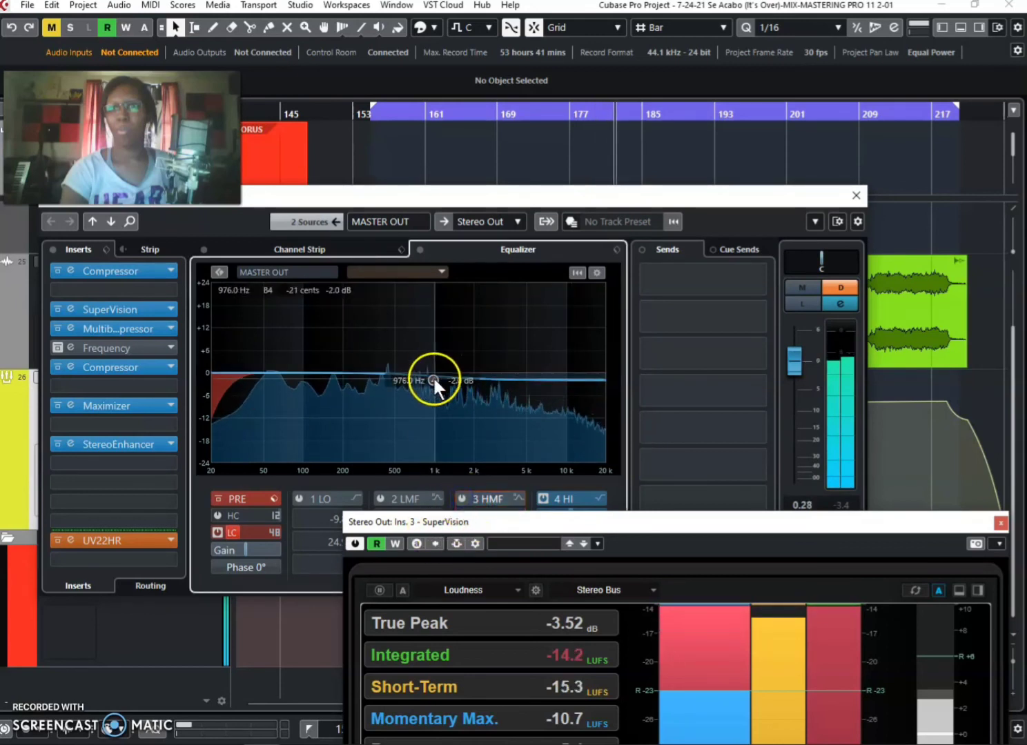
{"action": "left_click_drag", "start_coordinate": [433, 381], "coordinate": [571, 363]}
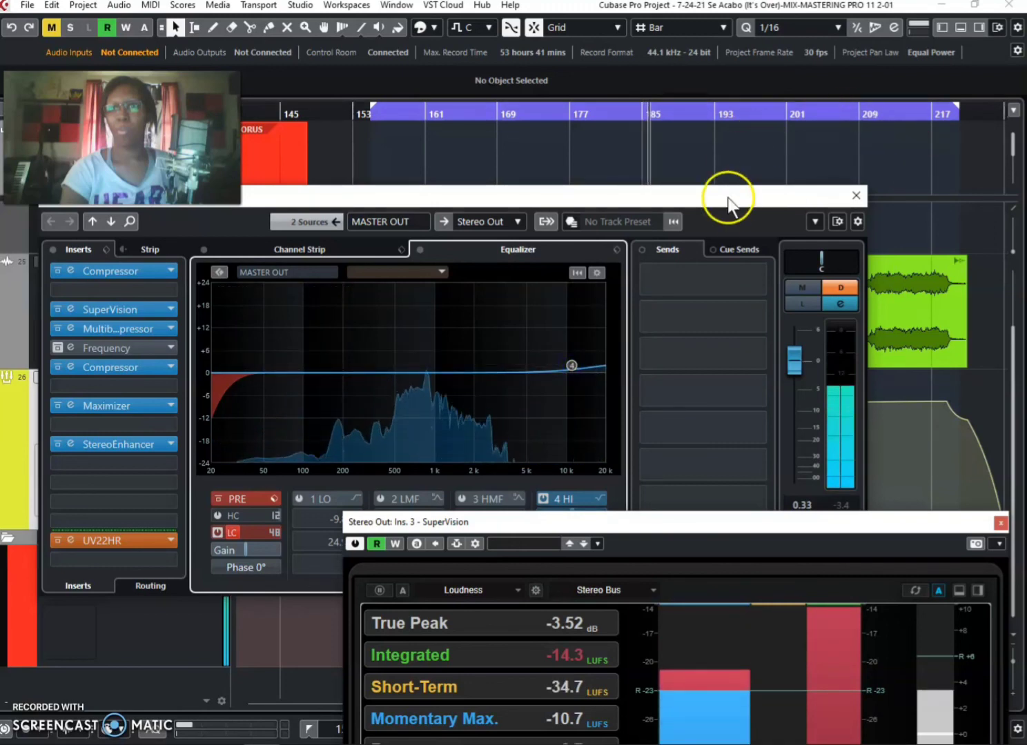
- Activate MASTER OUT's 1 LO equalizer band and sweep it up to an 11.0 dB cut at about 3.66 kHz
{"action": "left_click_drag", "start_coordinate": [727, 201], "coordinate": [756, 144]}
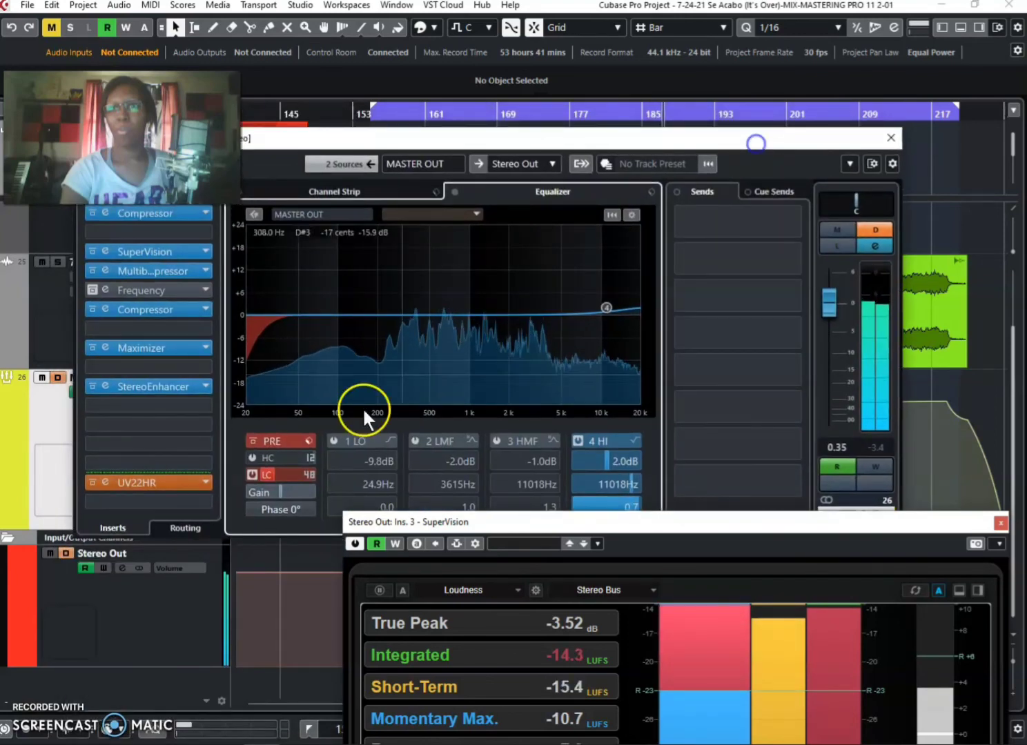
{"action": "left_click", "coordinate": [332, 441]}
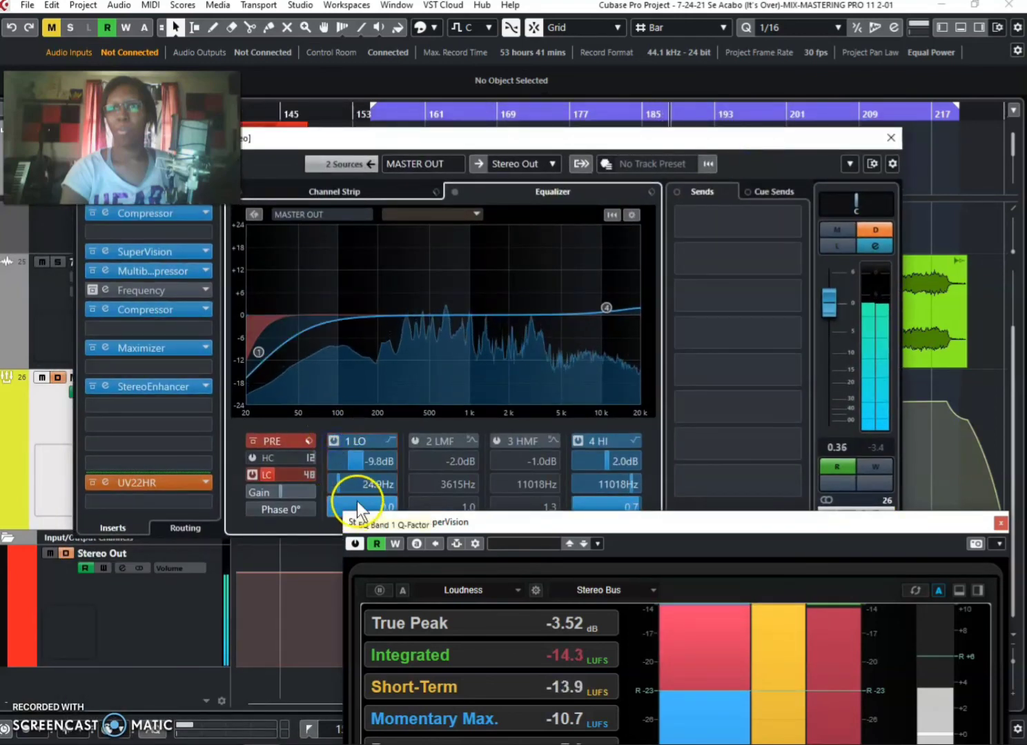
{"action": "left_click_drag", "start_coordinate": [360, 477], "coordinate": [360, 437]}
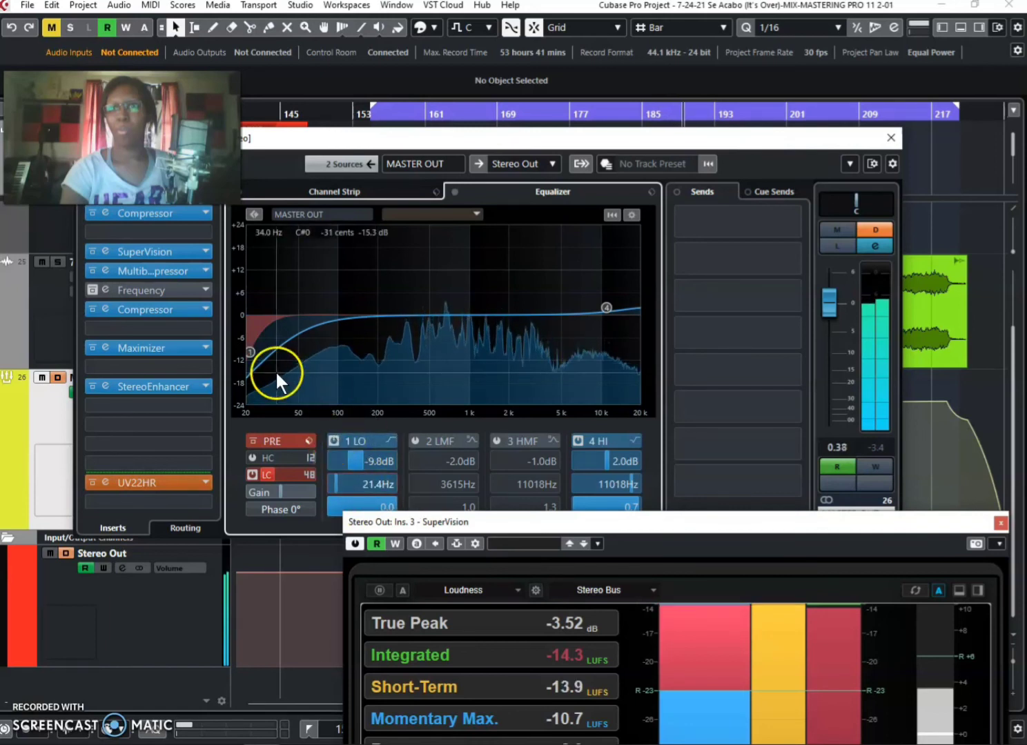
{"action": "left_click_drag", "start_coordinate": [249, 354], "coordinate": [543, 357]}
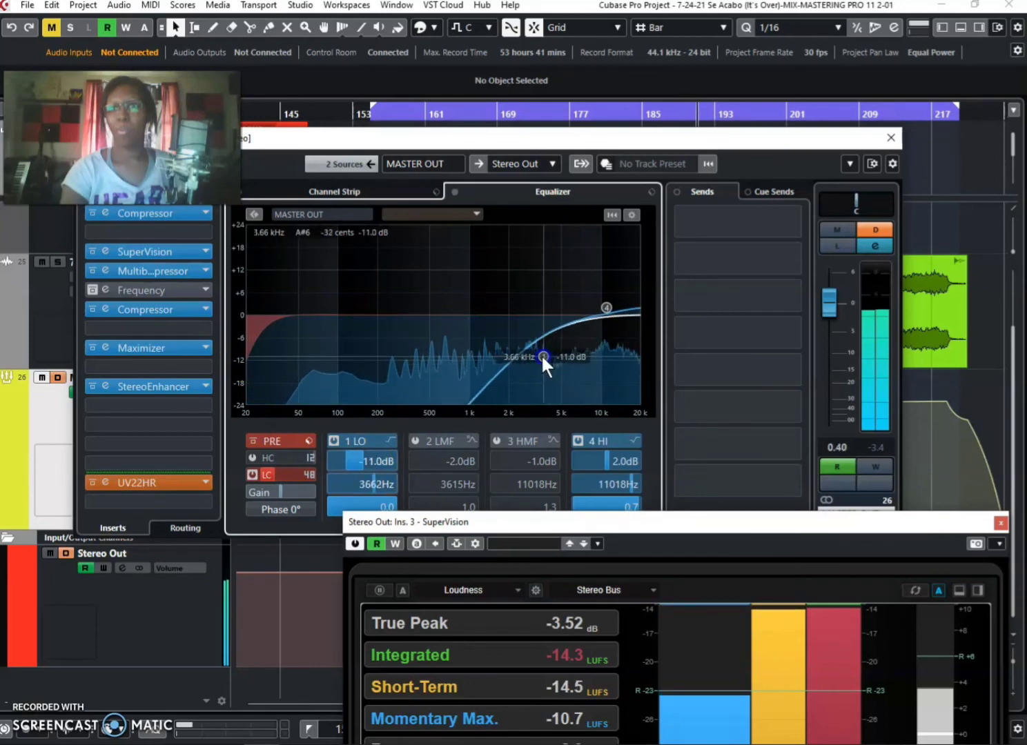
{"action": "left_click_drag", "start_coordinate": [659, 138], "coordinate": [673, 321]}
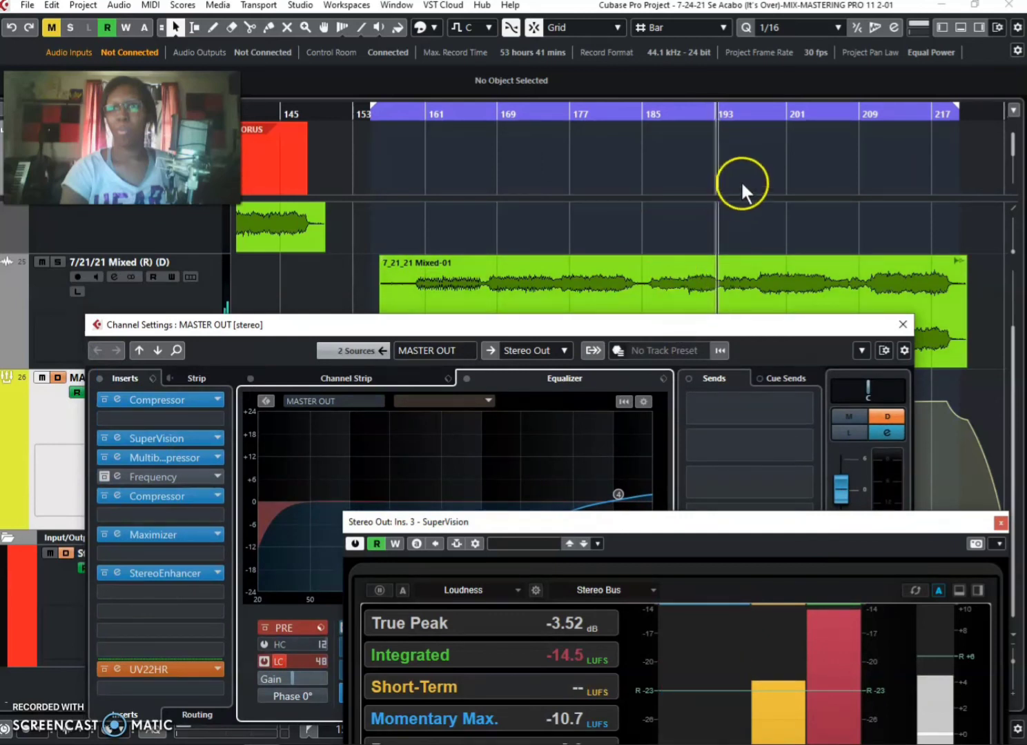
- Play from about bar 198 and raise MASTER OUT's 4 HI band to a 3.9 dB boost at about 10.88 kHz
{"action": "left_click", "coordinate": [759, 114]}
{"action": "key", "text": "space"}
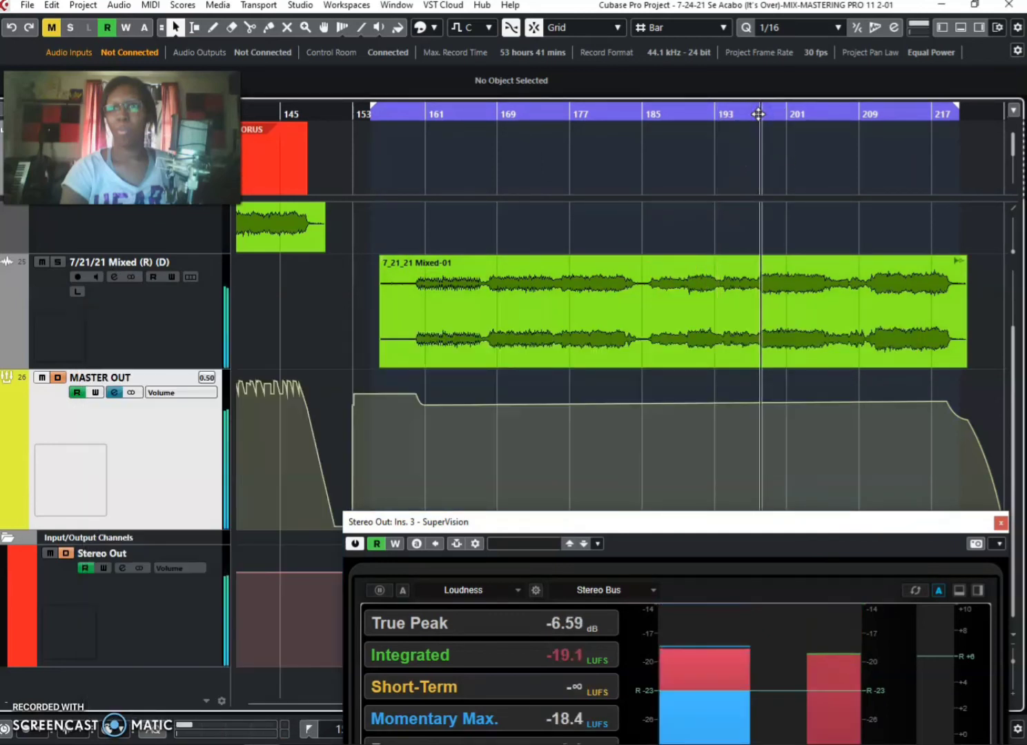
{"action": "left_click", "coordinate": [115, 391]}
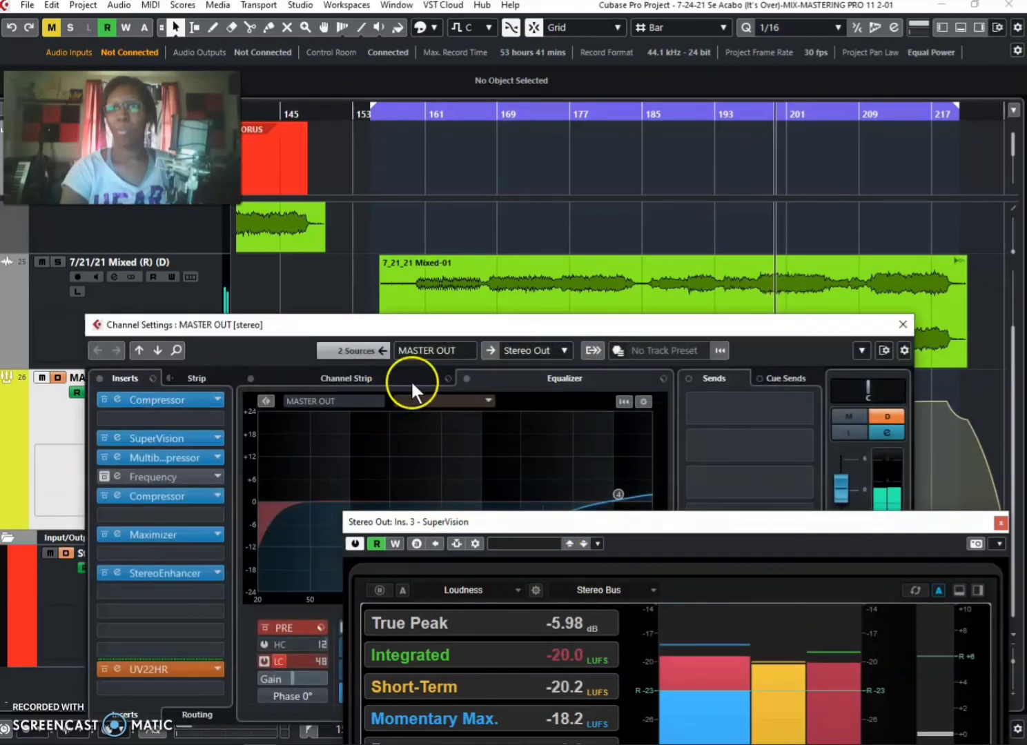
{"action": "left_click_drag", "start_coordinate": [609, 331], "coordinate": [603, 301]}
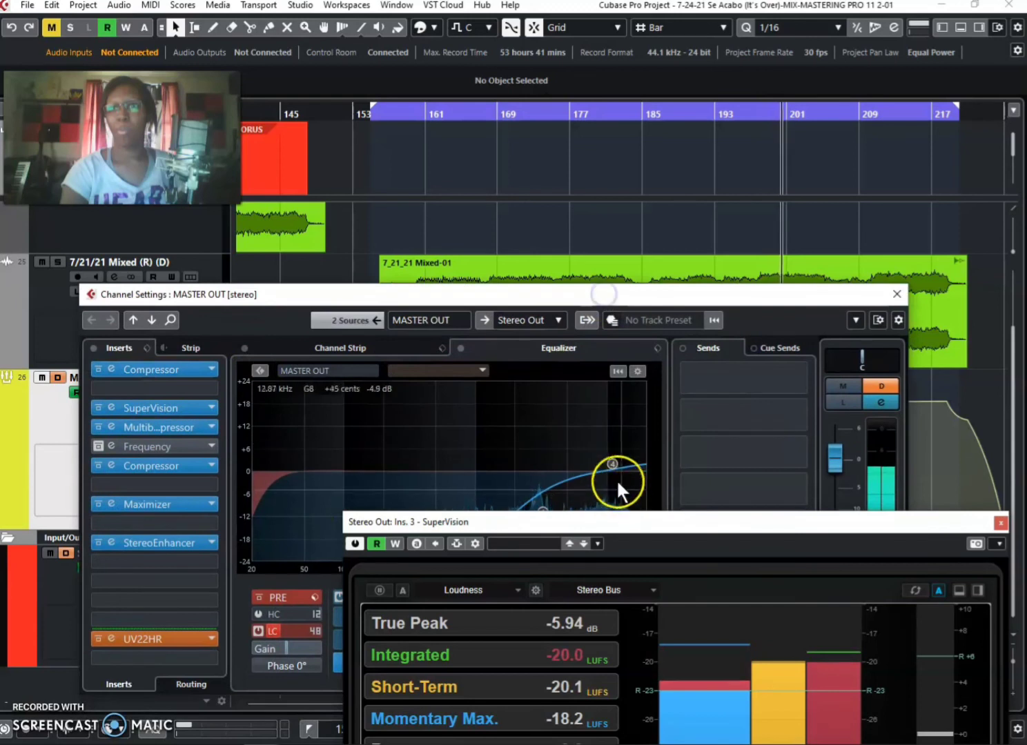
{"action": "left_click_drag", "start_coordinate": [611, 464], "coordinate": [611, 457]}
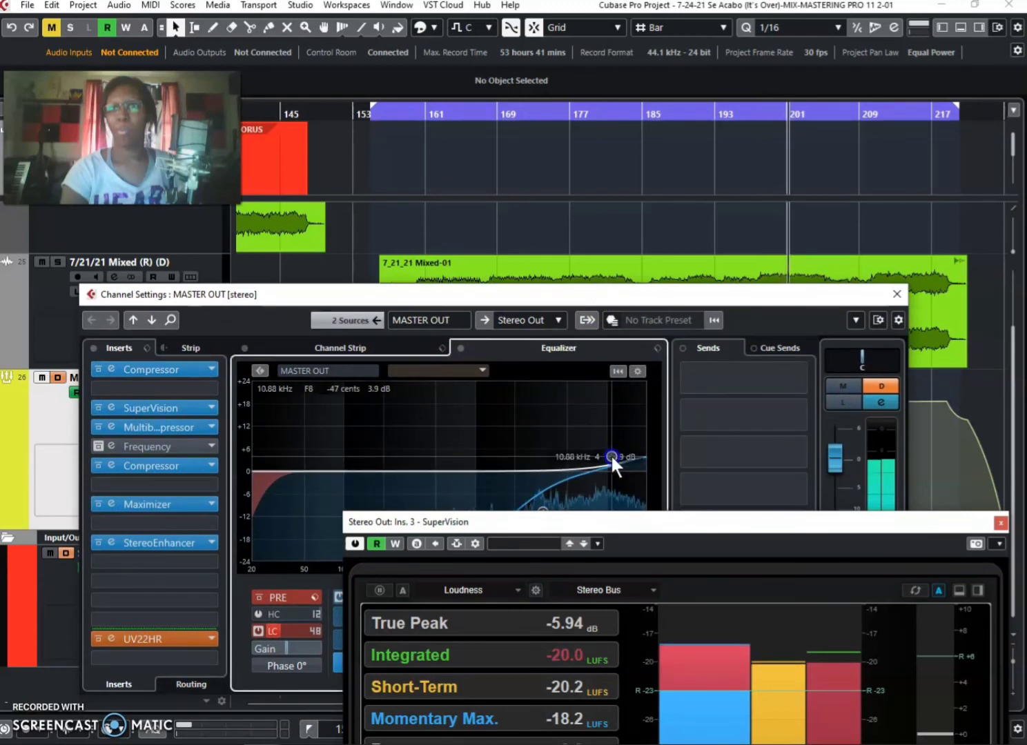
- Move MASTER OUT's 1 LO band to an 11.0 dB cut at about 964 Hz, after trying and deactivating 3 HMF at 1661 Hz
{"action": "left_click_drag", "start_coordinate": [637, 303], "coordinate": [647, 188]}
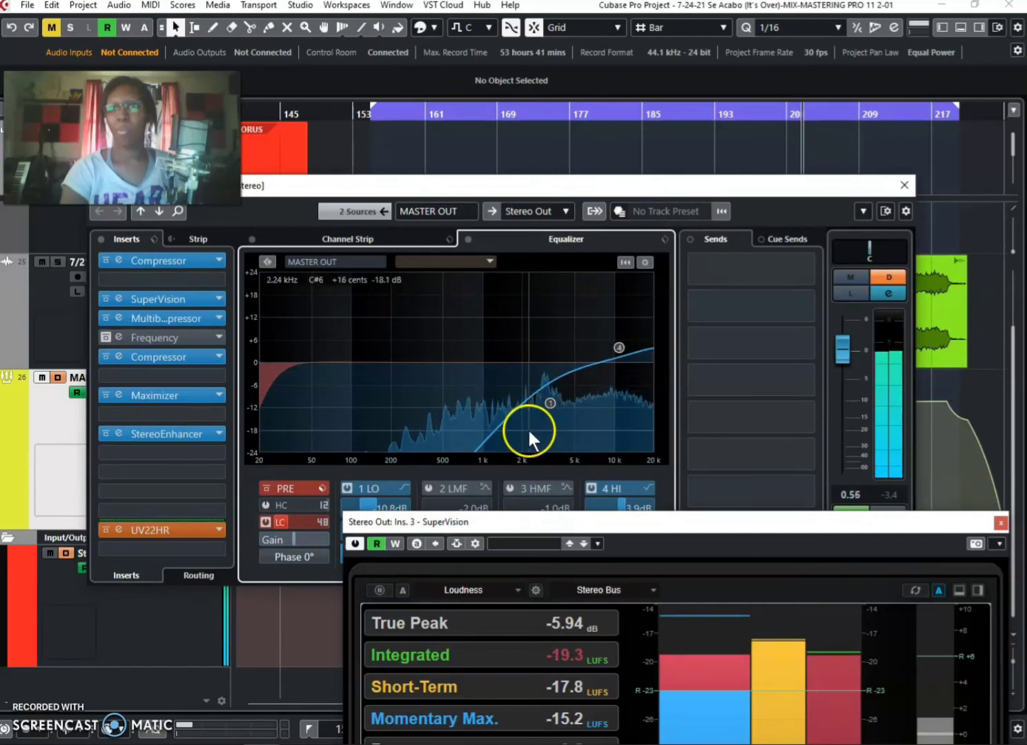
{"action": "left_click_drag", "start_coordinate": [549, 403], "coordinate": [497, 398]}
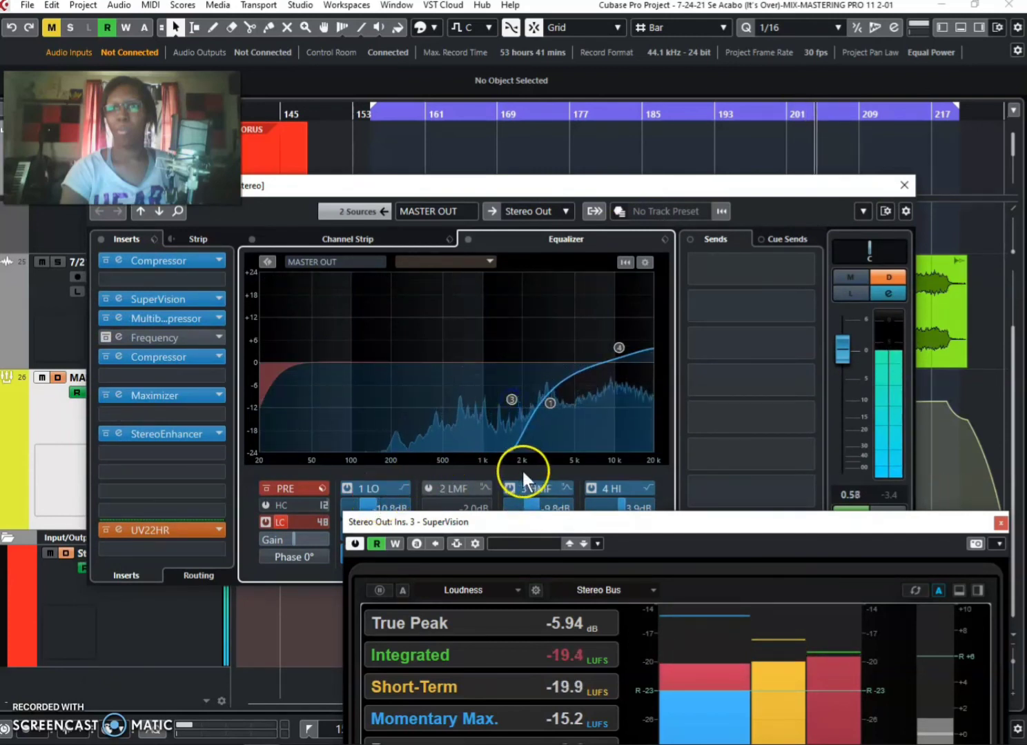
{"action": "left_click", "coordinate": [510, 487]}
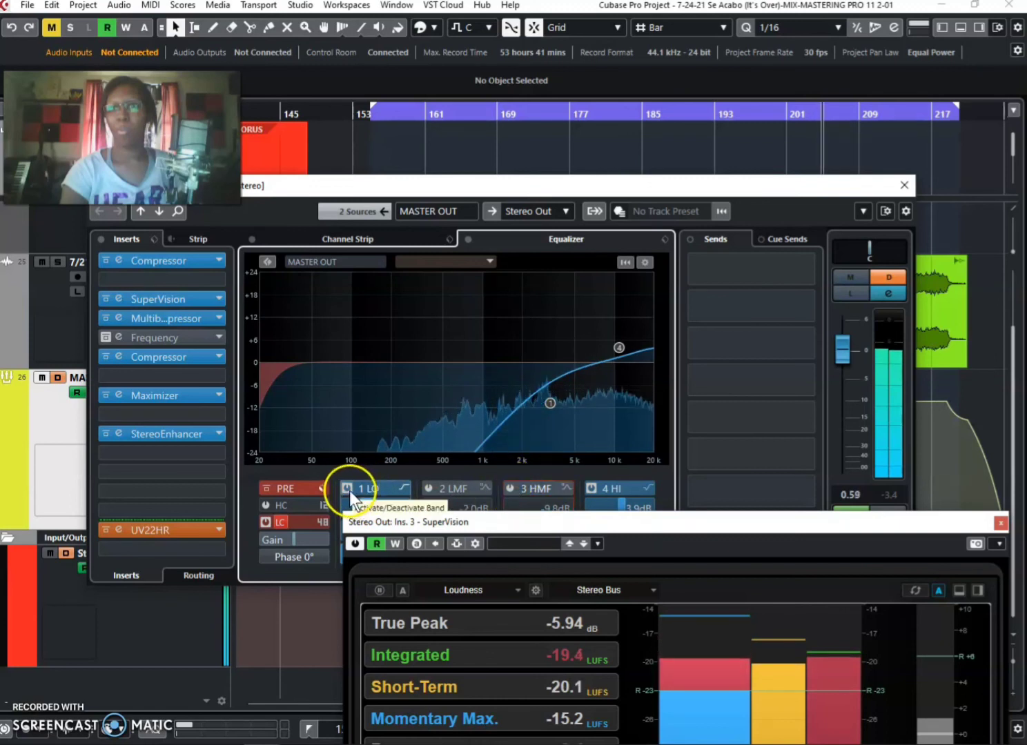
{"action": "left_click_drag", "start_coordinate": [550, 402], "coordinate": [479, 402]}
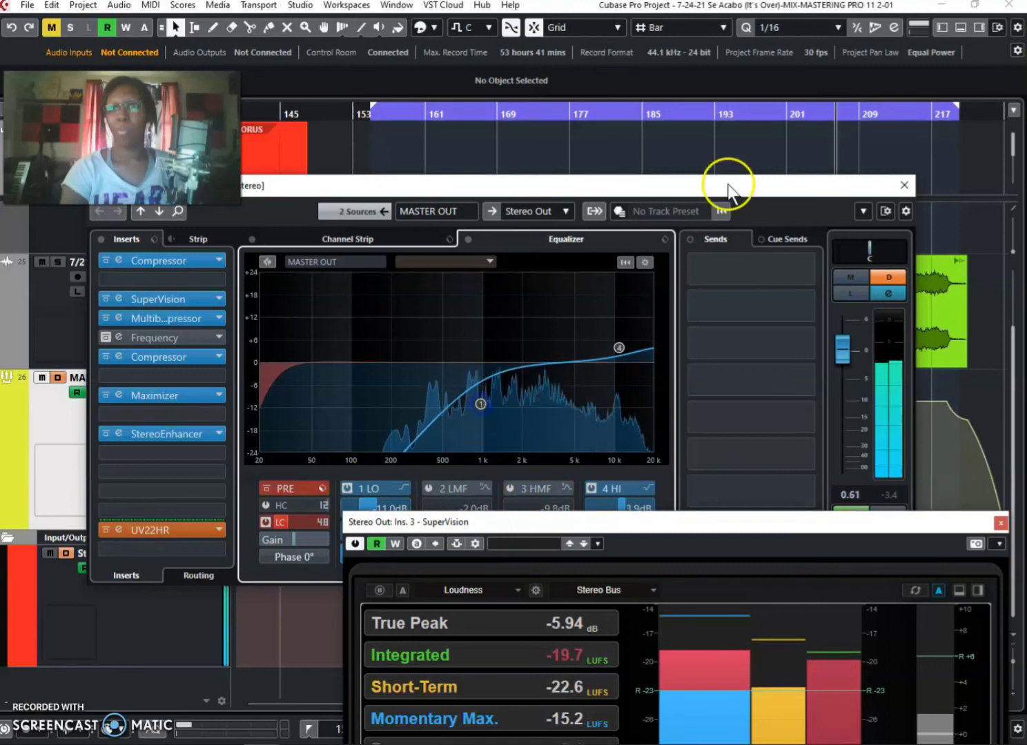
- Set MASTER OUT's 4 HI band to a 3.3 dB boost at 12222 Hz and deactivate the 1 LO band
{"action": "left_click_drag", "start_coordinate": [732, 188], "coordinate": [707, 144]}
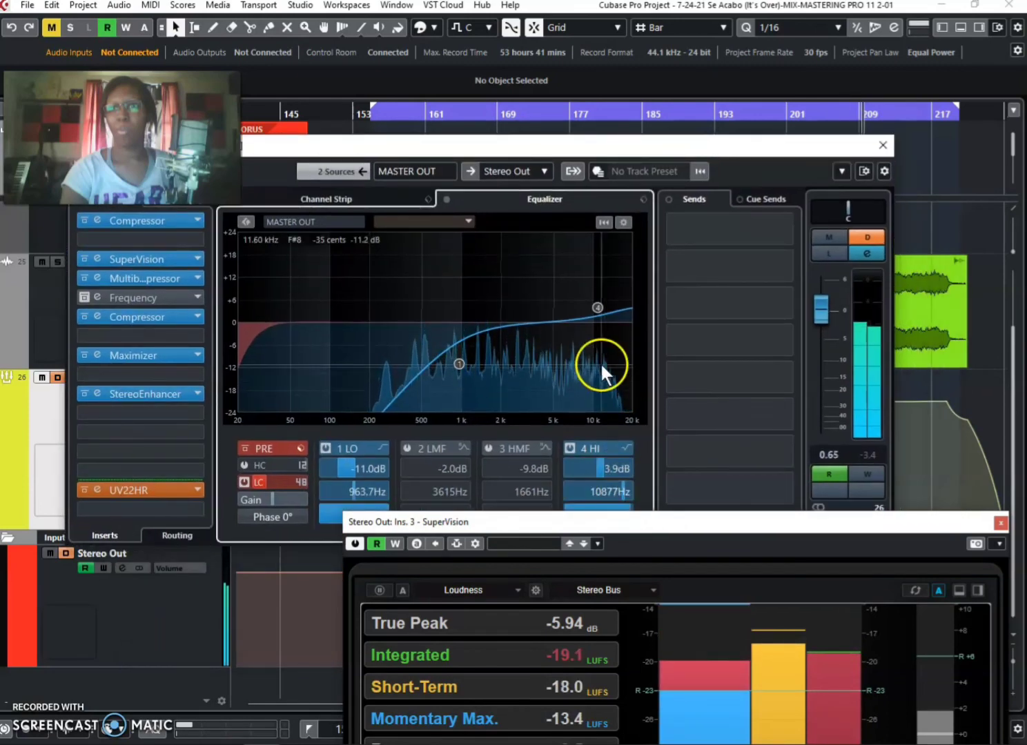
{"action": "mouse_move", "coordinate": [599, 307]}
{"action": "left_click_drag", "start_coordinate": [600, 309], "coordinate": [603, 307]}
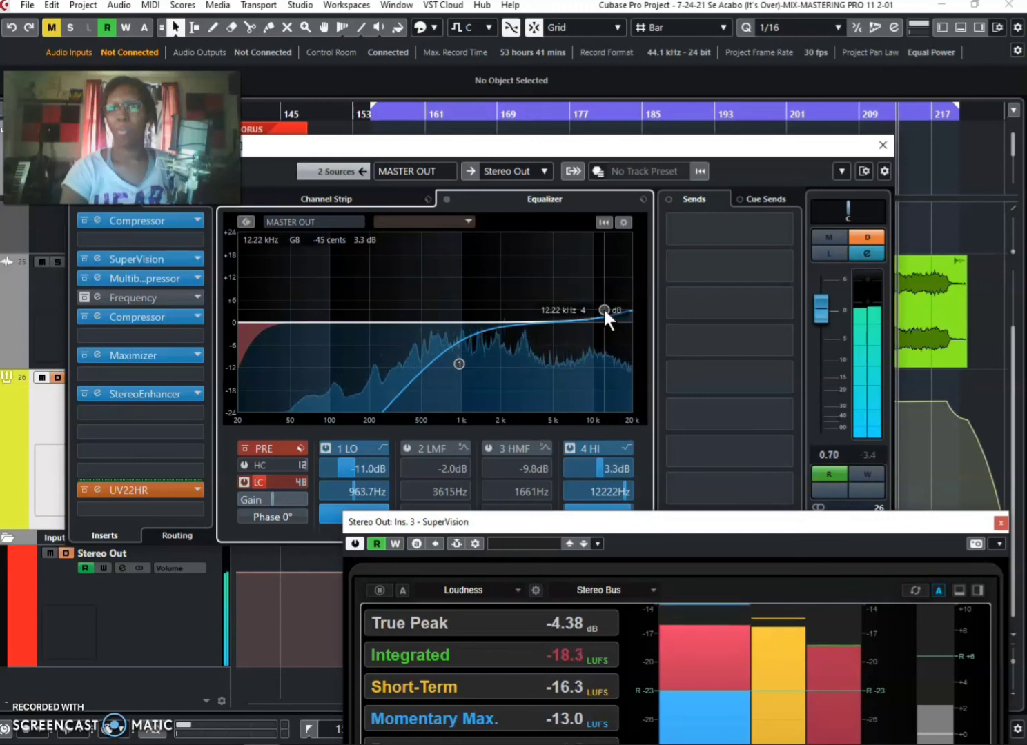
{"action": "left_click", "coordinate": [325, 449]}
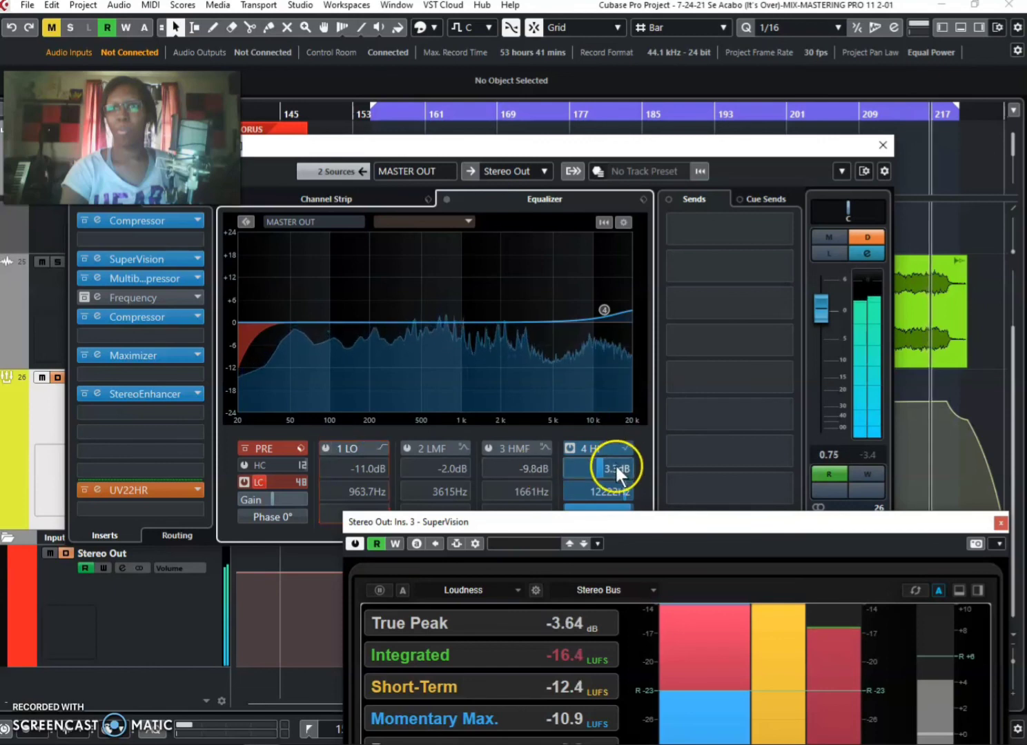
- While replaying from about bar 201, lower MASTER OUT's 4 HI band to a 2.2 dB boost at 9431 Hz
{"action": "left_click_drag", "start_coordinate": [599, 309], "coordinate": [595, 309]}
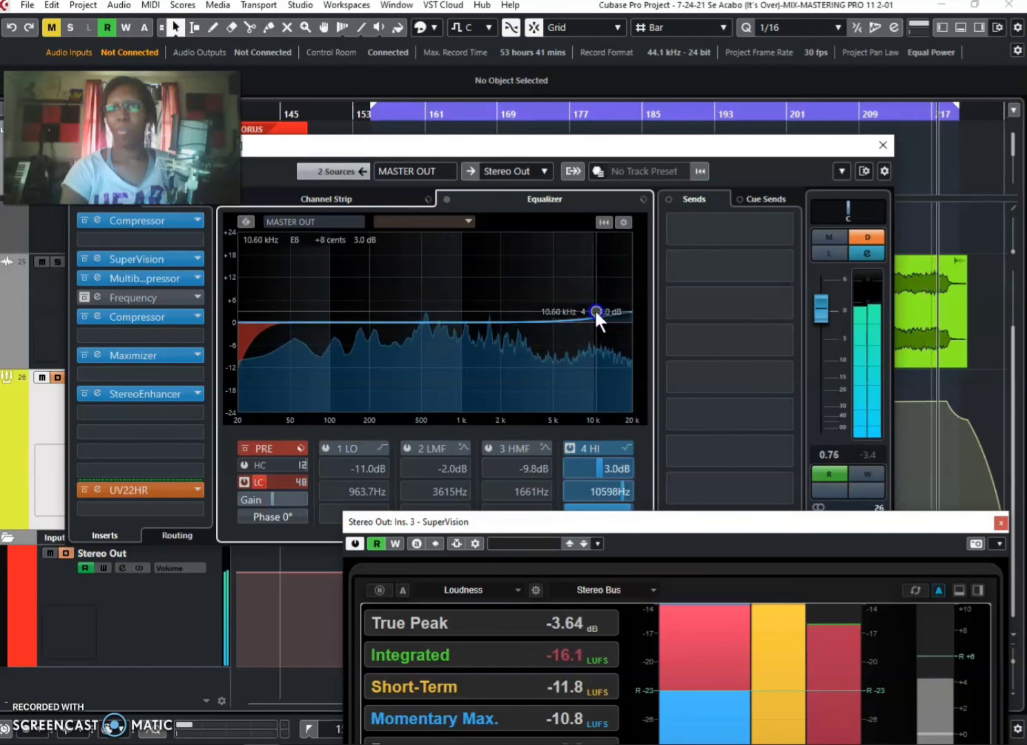
{"action": "left_click", "coordinate": [786, 112]}
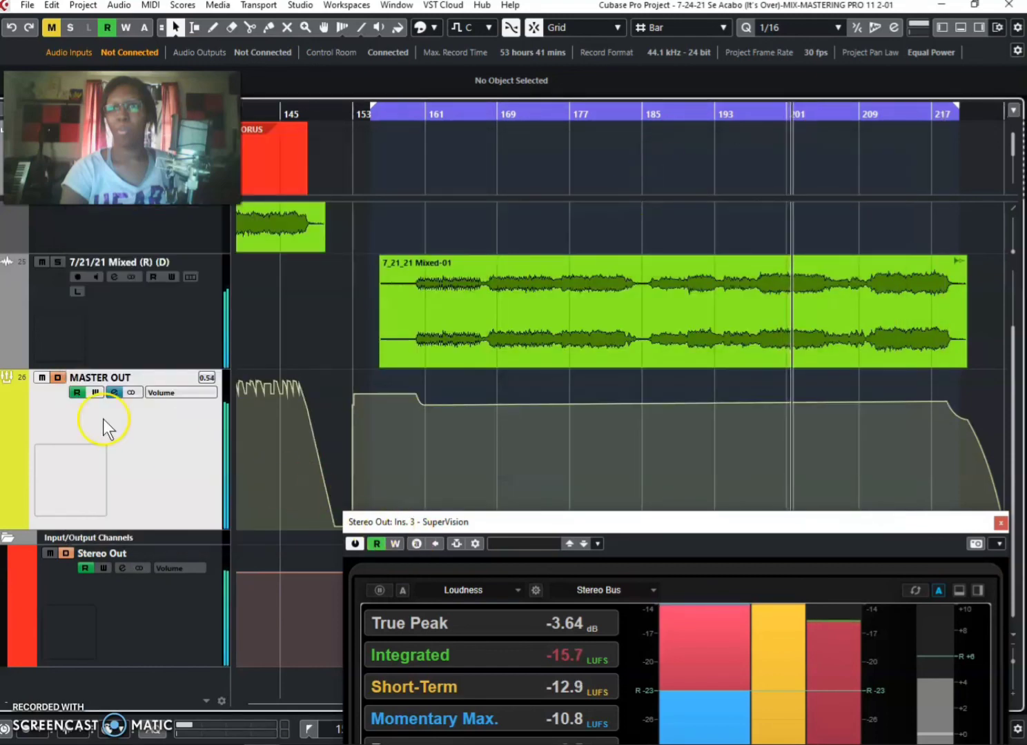
{"action": "left_click", "coordinate": [115, 392]}
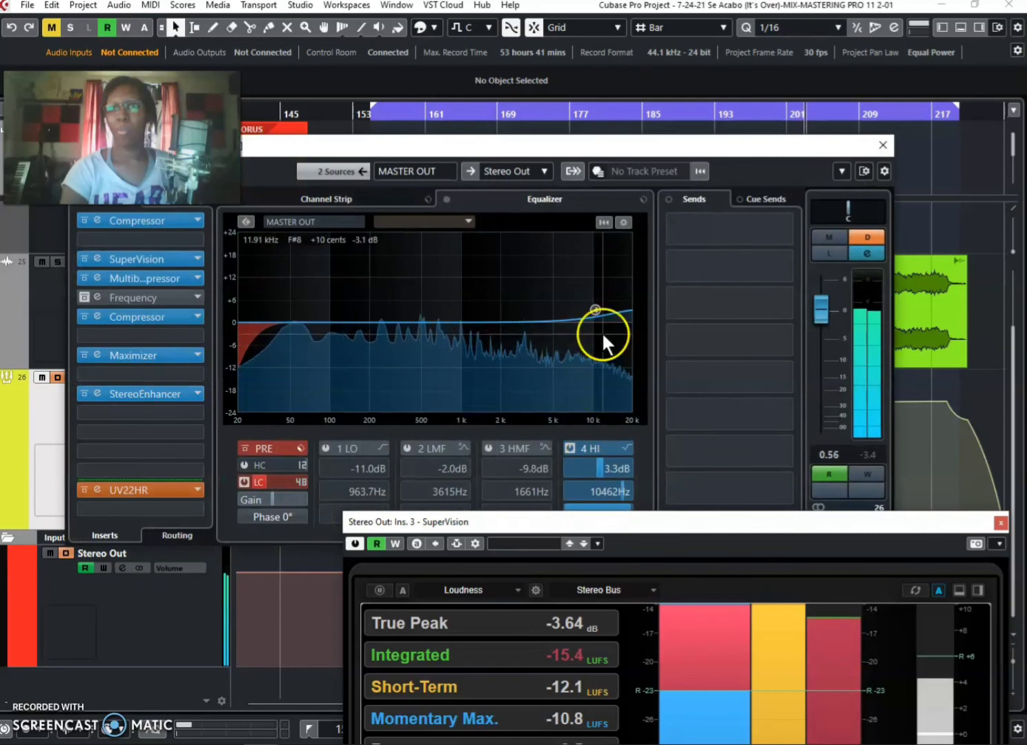
{"action": "mouse_move", "coordinate": [597, 313]}
{"action": "left_click_drag", "start_coordinate": [600, 310], "coordinate": [588, 311]}
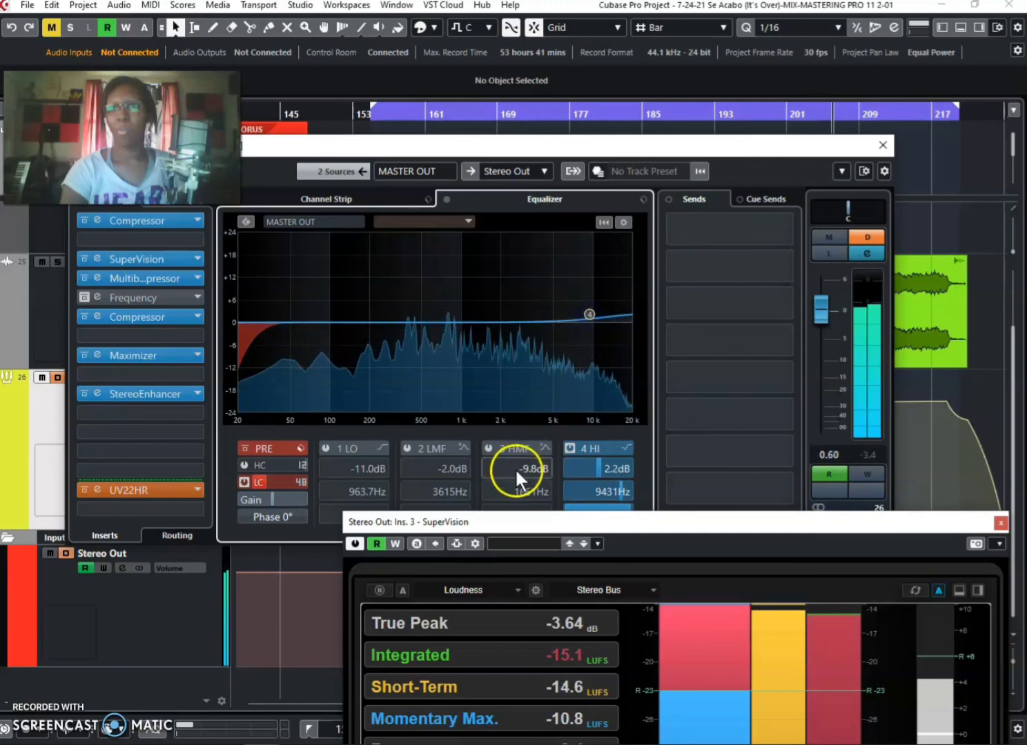
- Set the frequency of MASTER OUT's 3 HMF equalizer band to 300 Hz and activate the band
{"action": "left_click", "coordinate": [511, 491]}
{"action": "type", "text": "3"}
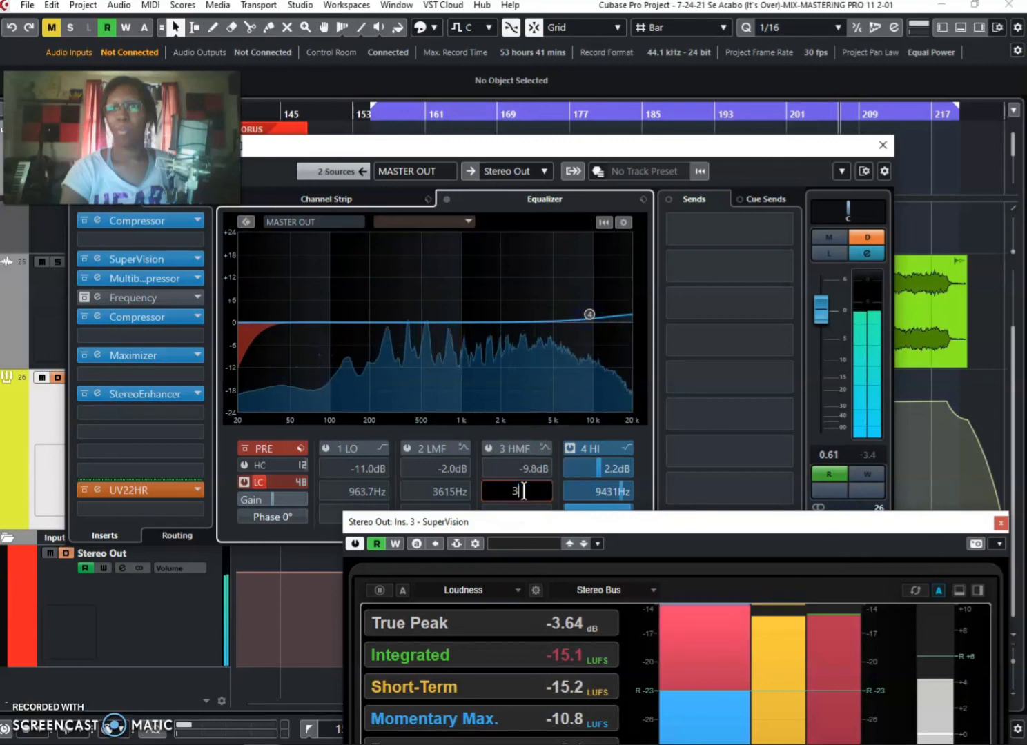
{"action": "type", "text": "00"}
{"action": "key", "text": "Return"}
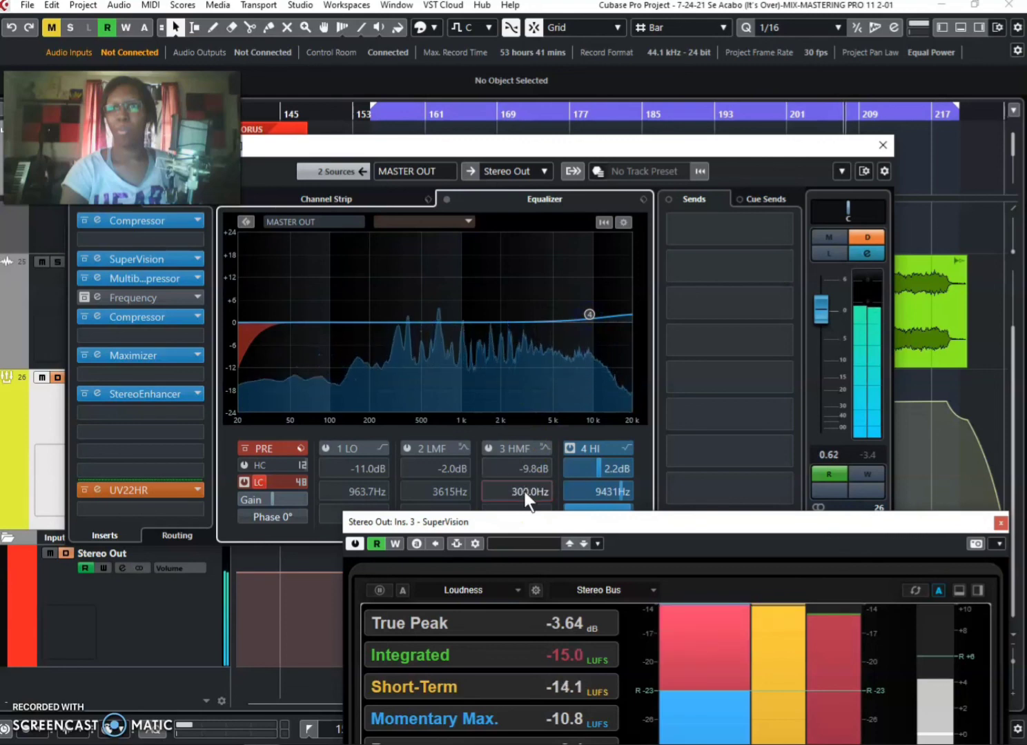
{"action": "left_click", "coordinate": [490, 448]}
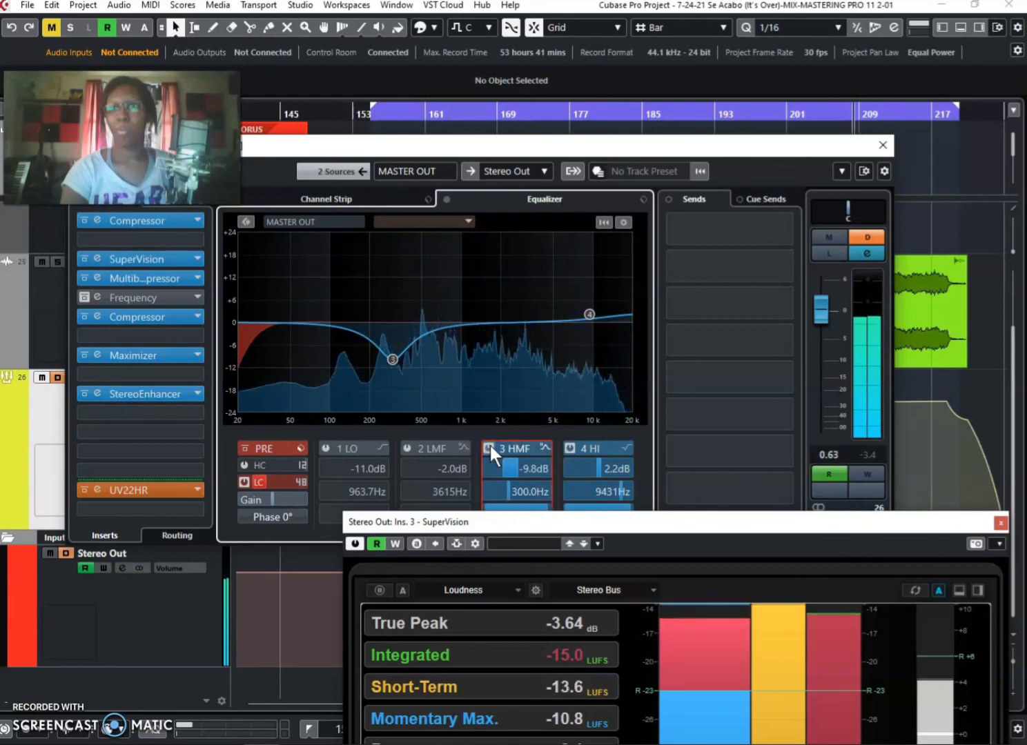
- Set MASTER OUT's 3 HMF equalizer band to 3000 Hz with a 3.0 dB boost
{"action": "left_click", "coordinate": [528, 491]}
{"action": "type", "text": "3"}
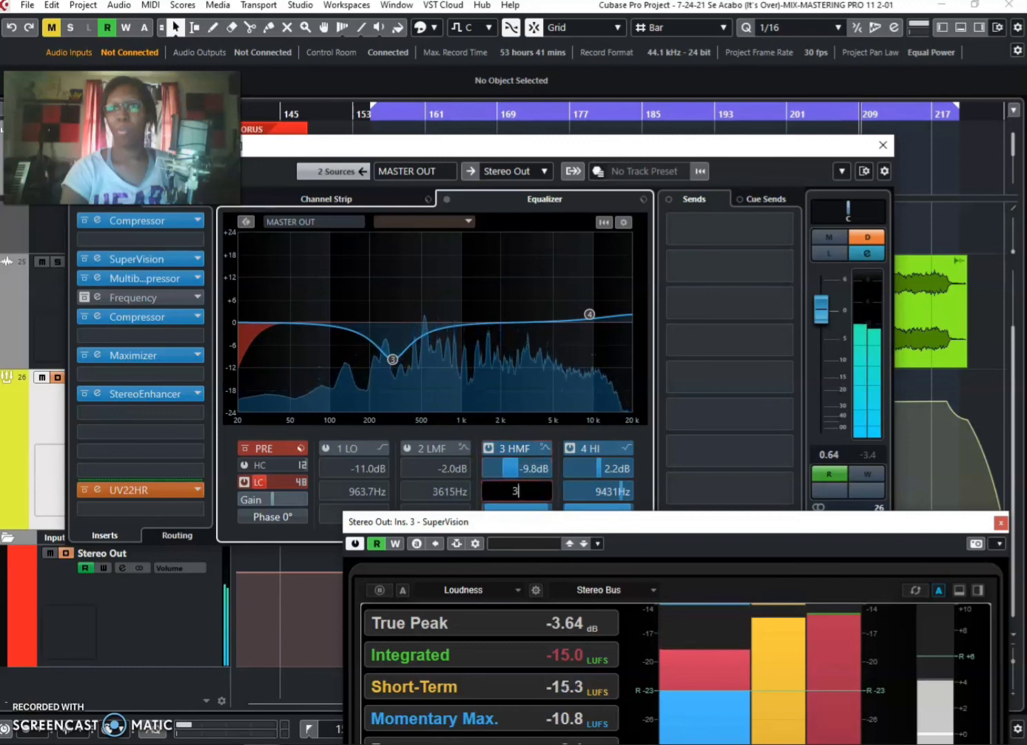
{"action": "type", "text": "000"}
{"action": "key", "text": "Return"}
{"action": "left_click", "coordinate": [534, 466]}
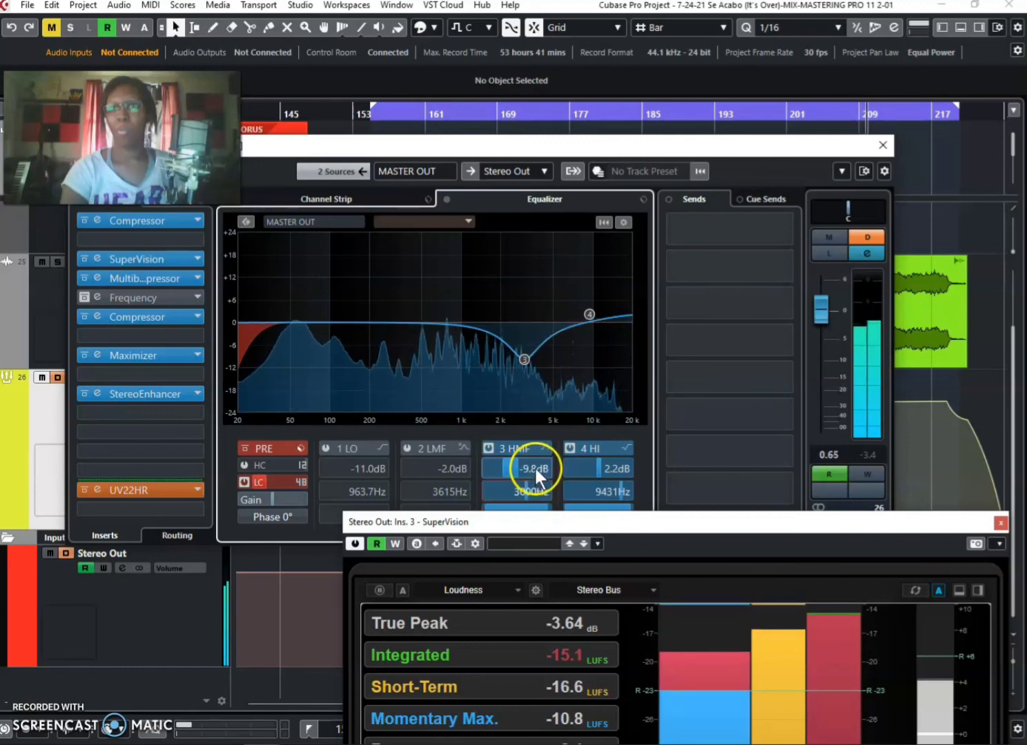
{"action": "type", "text": "3"}
{"action": "key", "text": "Return"}
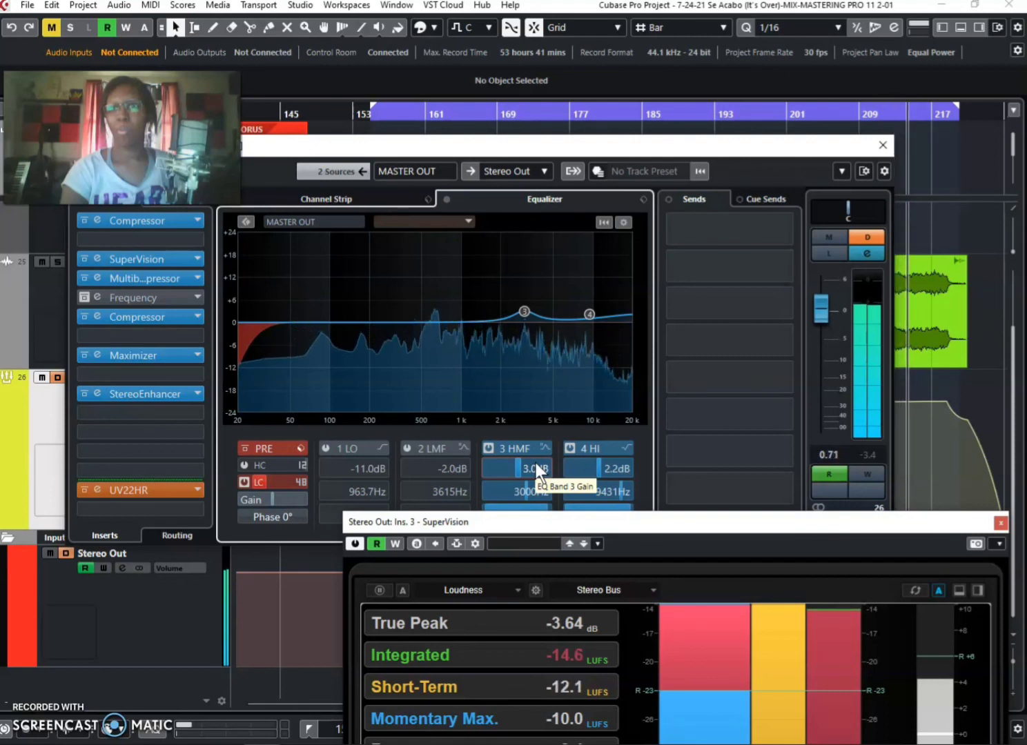
- Compare the sound with MASTER OUT's equalizers bypassed and active, and replay the song from about bar 208
{"action": "left_click", "coordinate": [446, 199]}
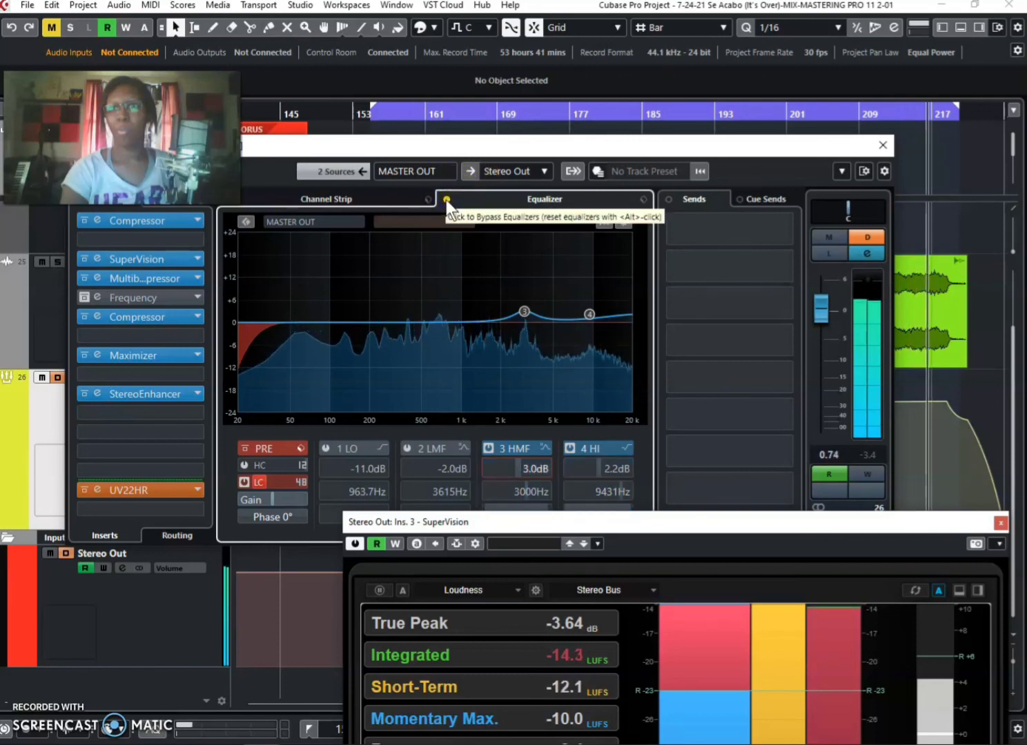
{"action": "left_click", "coordinate": [446, 199]}
{"action": "left_click", "coordinate": [849, 111]}
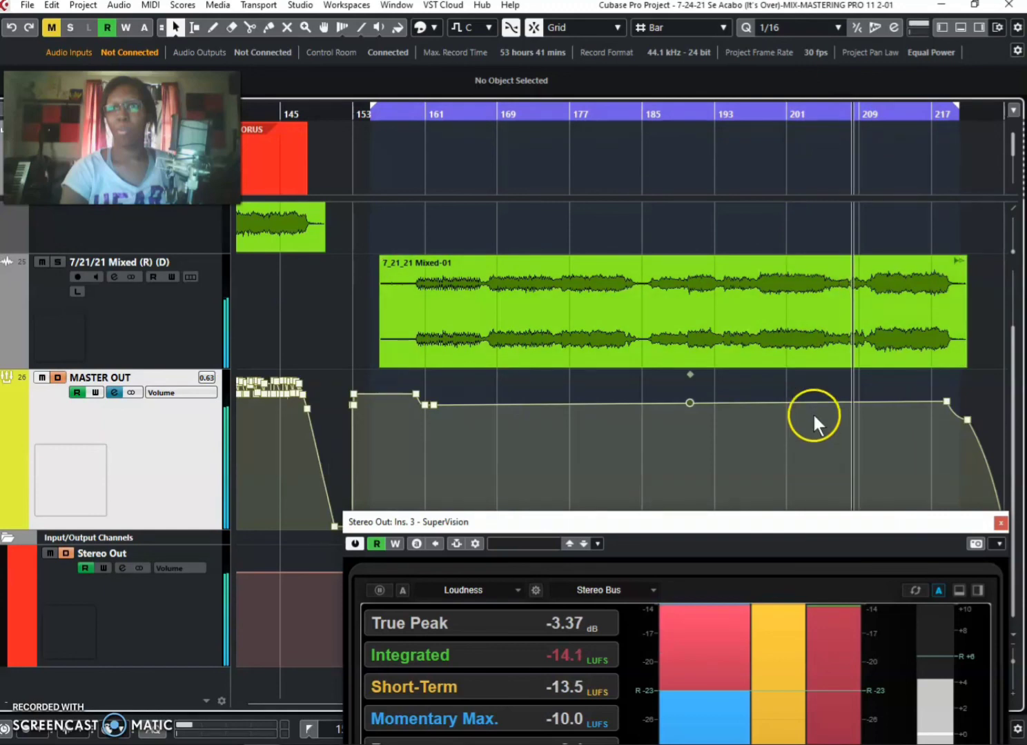
- Close the SuperVision meter, reopen MASTER OUT's channel settings and narrow the 3 HMF band to a Q of 5.8
{"action": "left_click", "coordinate": [1000, 522]}
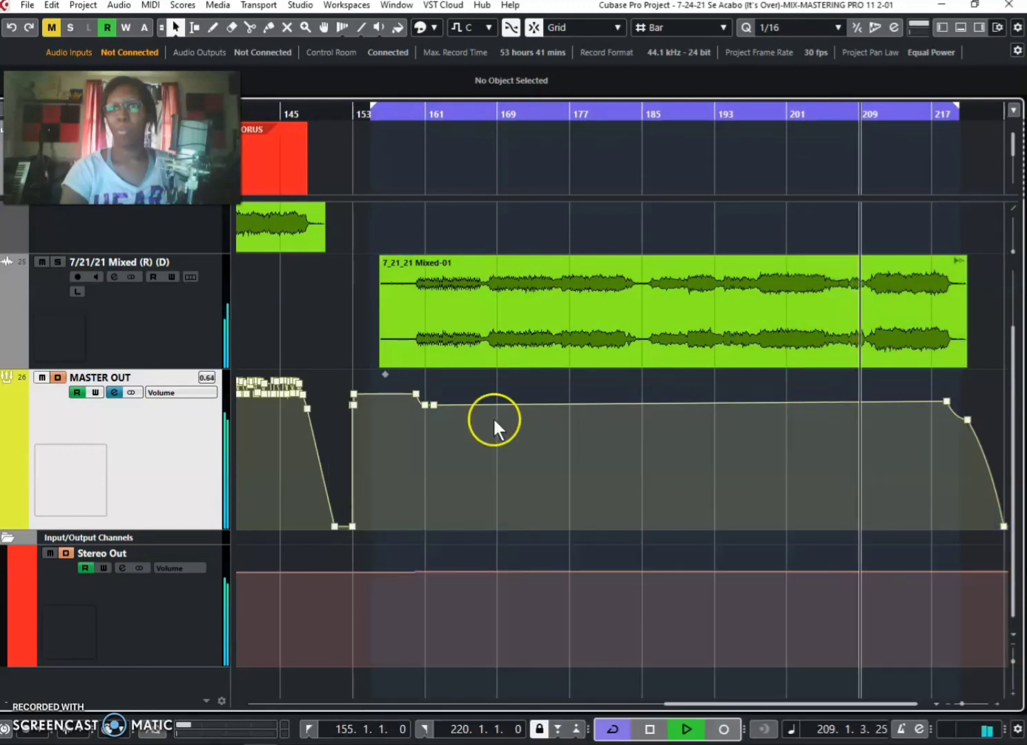
{"action": "left_click", "coordinate": [109, 393]}
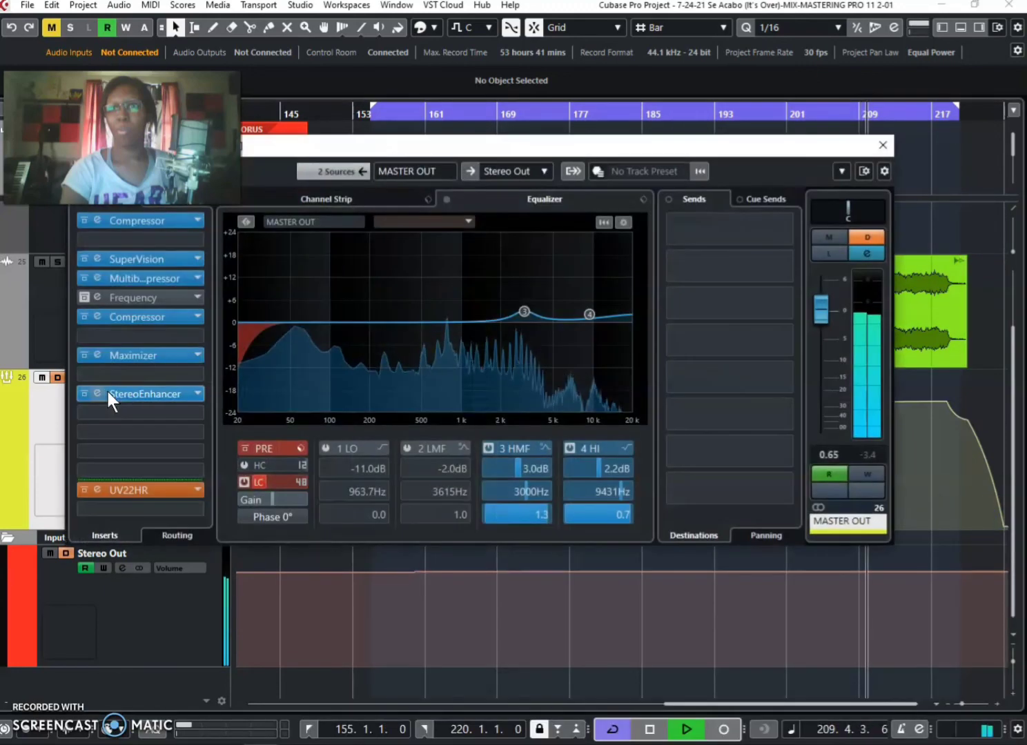
{"action": "left_click_drag", "start_coordinate": [482, 154], "coordinate": [548, 234]}
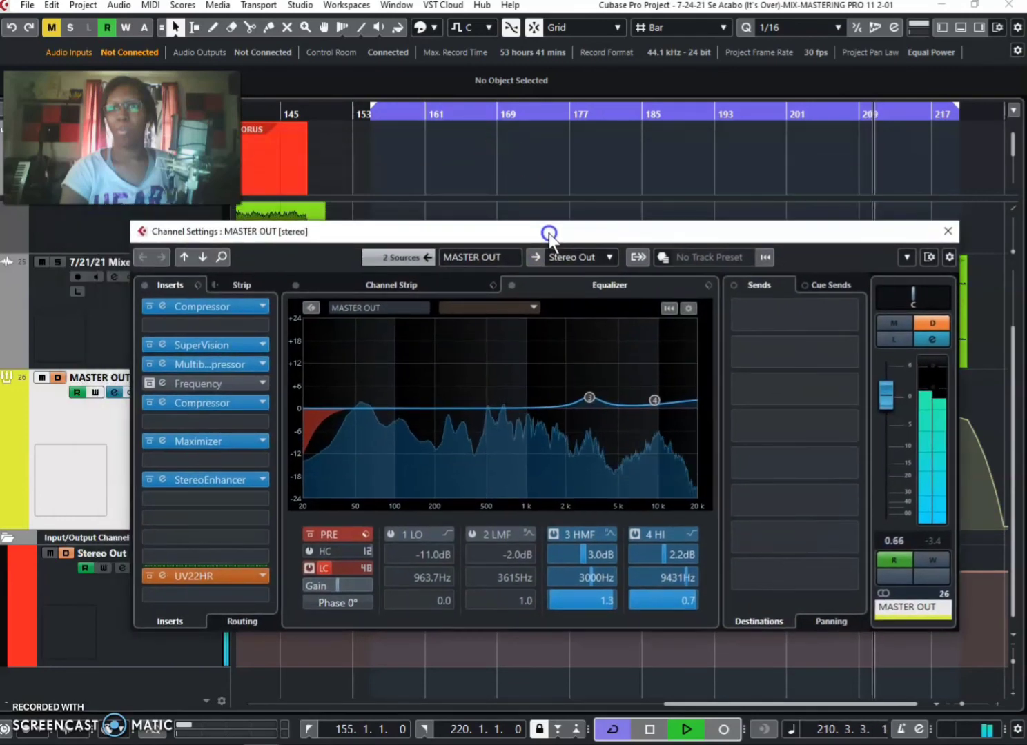
{"action": "left_click", "coordinate": [598, 594]}
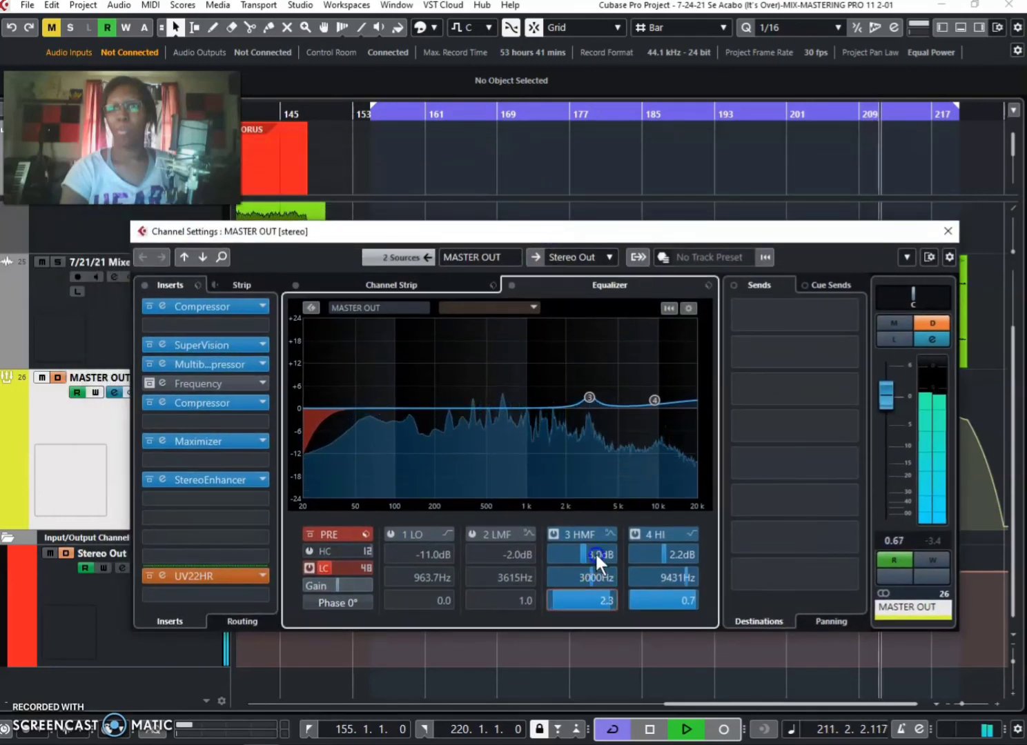
{"action": "type", "text": "6.1"}
{"action": "key", "text": "Return"}
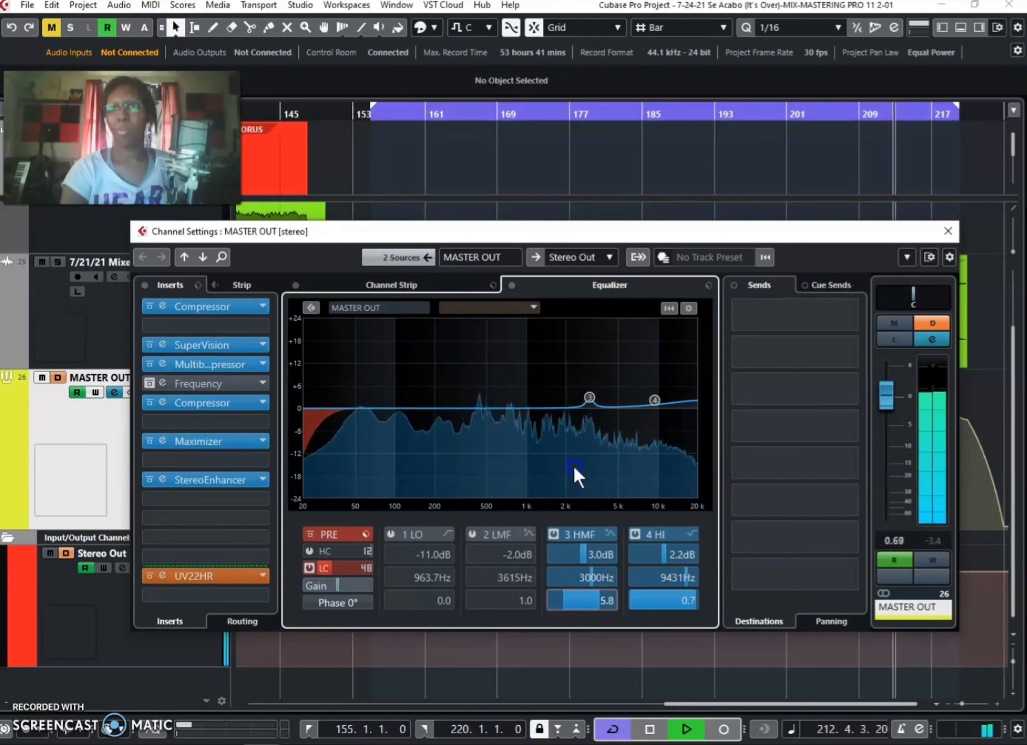
{"action": "key", "text": "Down"}
{"action": "key", "text": "Down"}
{"action": "key", "text": "Down"}
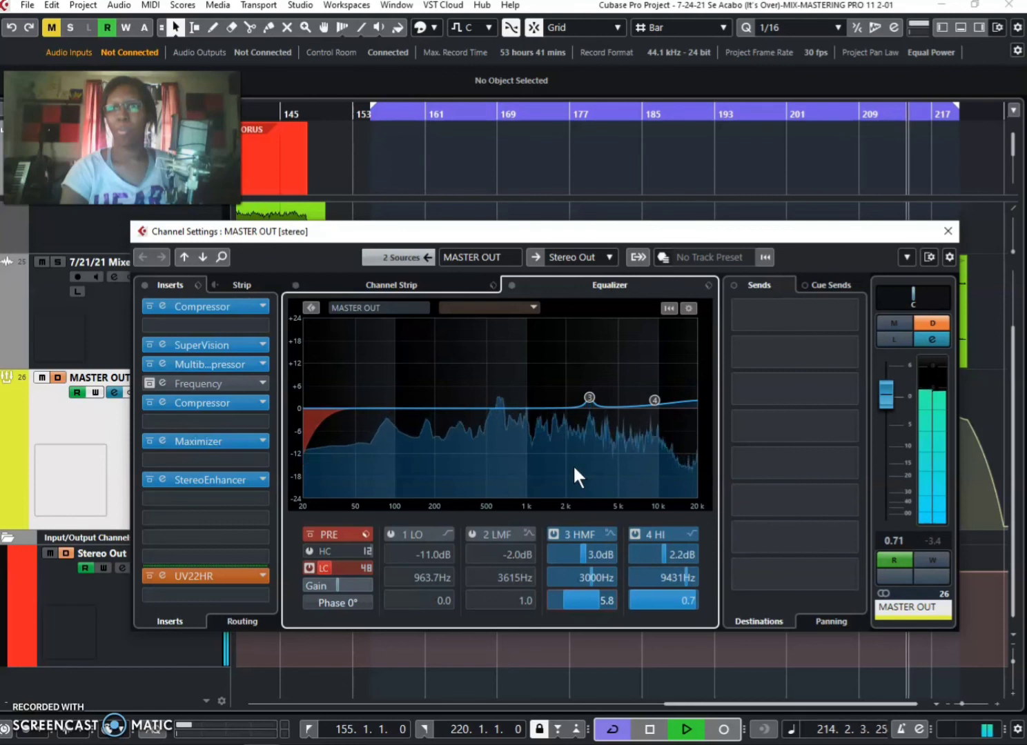
- Raise the frequency of MASTER OUT's 4 HI equalizer band to 10313 Hz
{"action": "left_click", "coordinate": [656, 552]}
{"action": "left_click", "coordinate": [683, 577]}
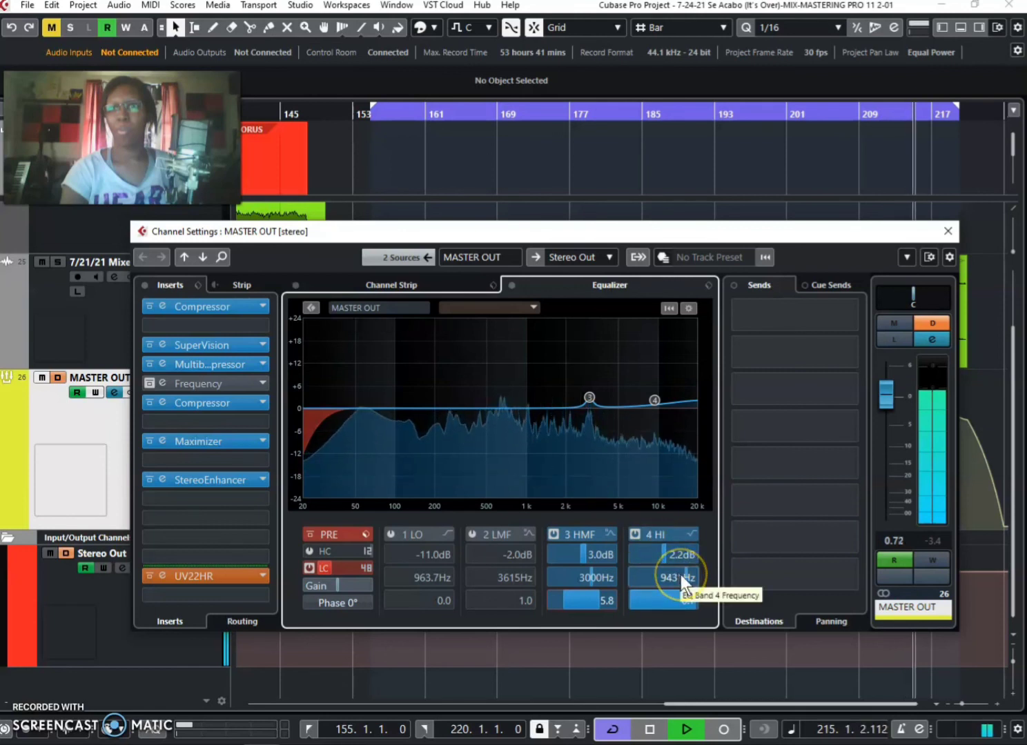
{"action": "scroll", "coordinate": [681, 575], "scroll_direction": "up", "scroll_amount": 2}
{"action": "scroll", "coordinate": [678, 567], "scroll_direction": "up", "scroll_amount": 3}
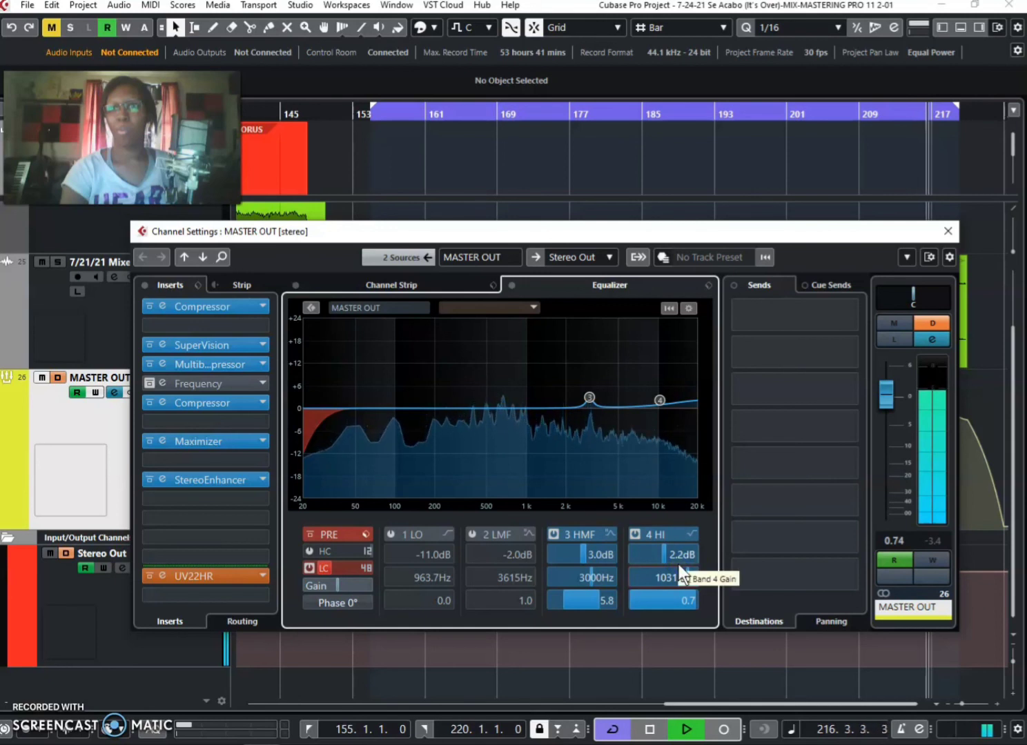
{"action": "left_click", "coordinate": [665, 274]}
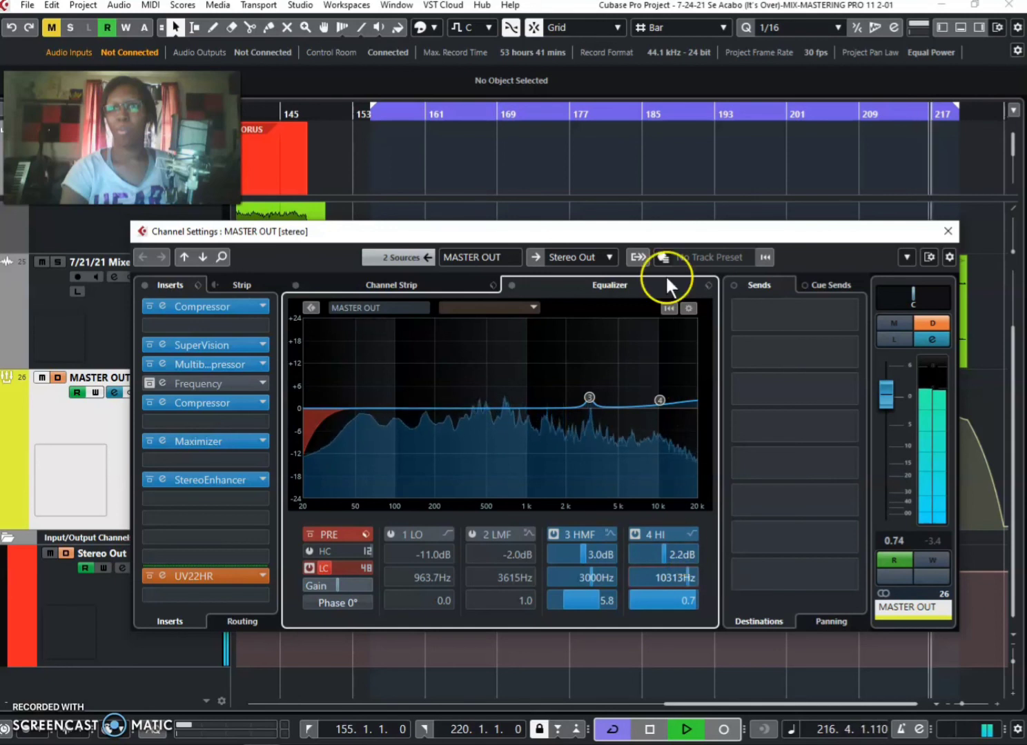
- Replay the song from about bar 208 to listen to the adjusted equalizer
{"action": "left_click", "coordinate": [851, 112]}
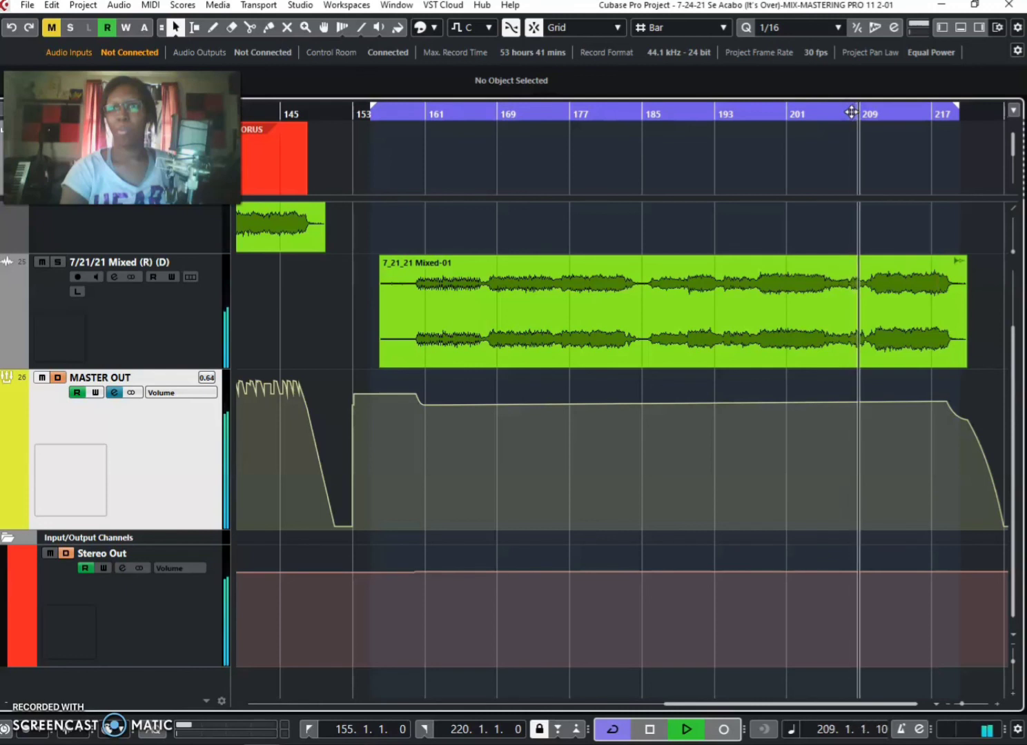
{"action": "left_click", "coordinate": [394, 344]}
{"action": "left_click", "coordinate": [78, 393]}
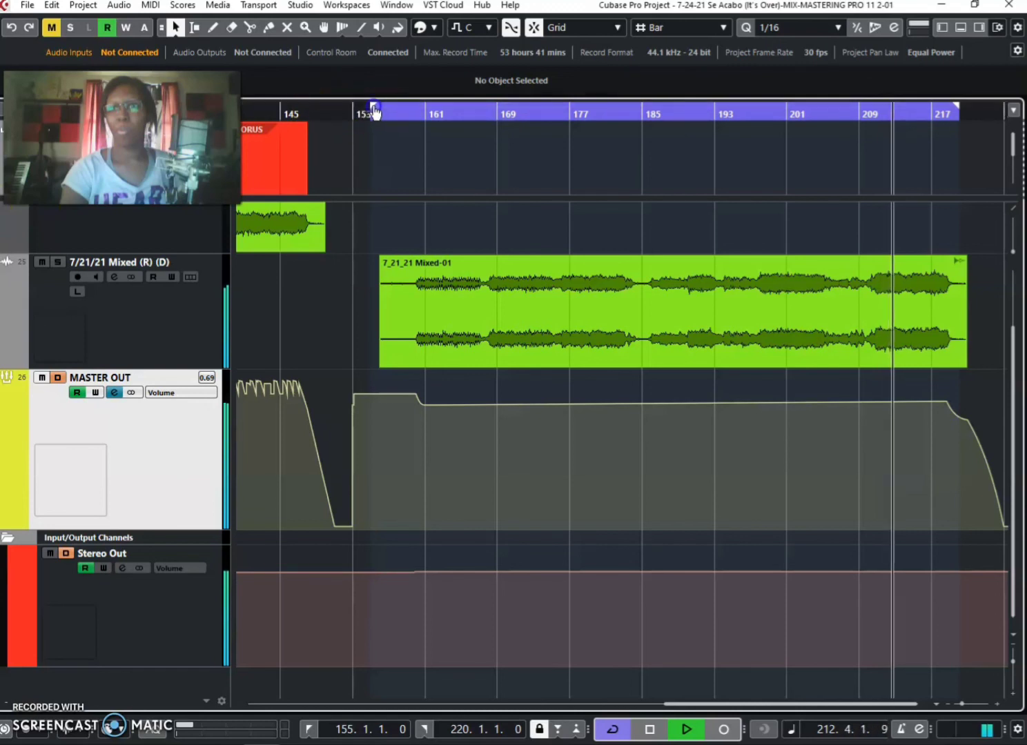
- Try starting the cycle range at bar 156 and return its start to bar 155
{"action": "left_click_drag", "start_coordinate": [373, 108], "coordinate": [382, 107]}
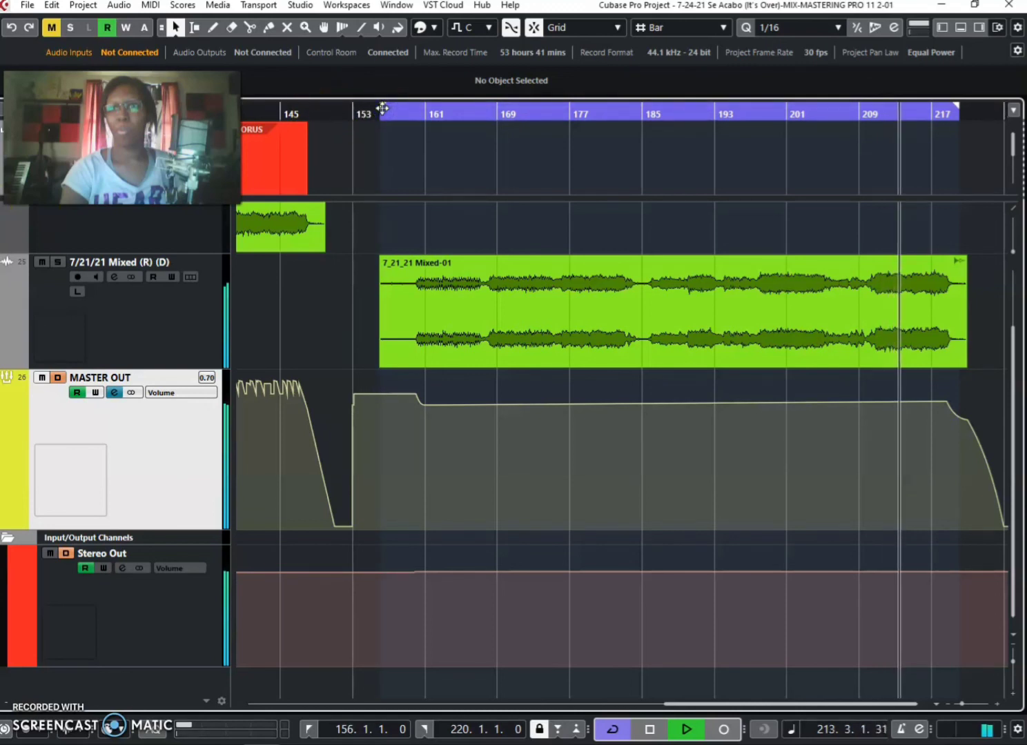
{"action": "left_click_drag", "start_coordinate": [382, 111], "coordinate": [377, 111]}
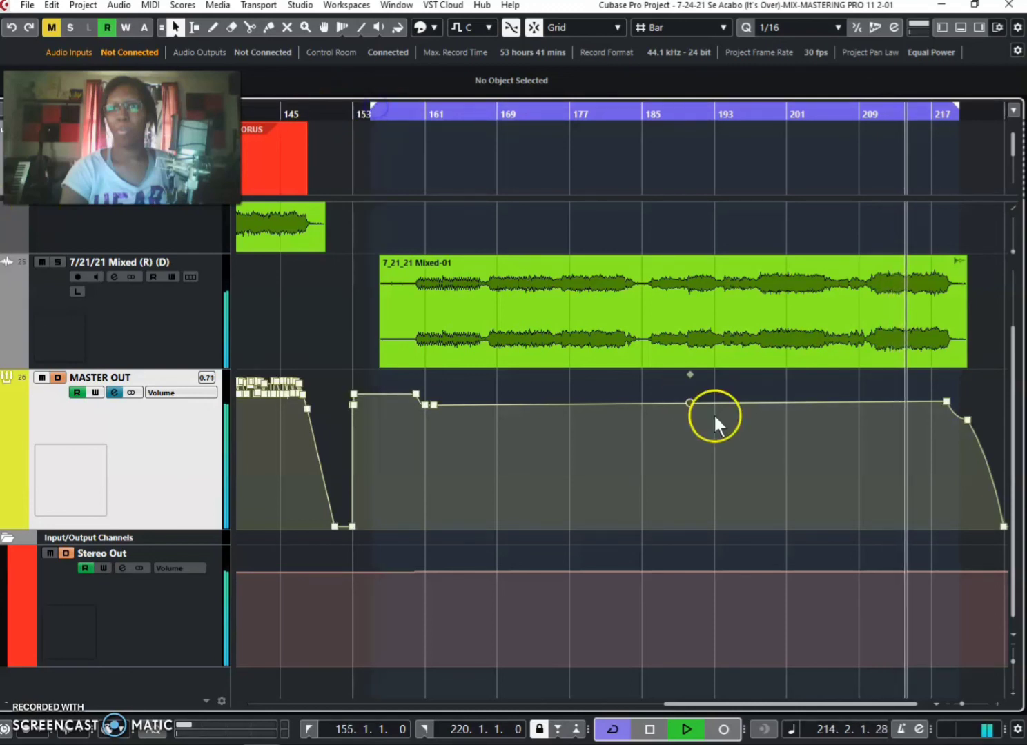
- Zoom the timeline in on the 7_21_21 Mixed-01 event and examine the closing fade of MASTER OUT's volume automation and the cycle end
{"action": "left_click", "coordinate": [998, 704]}
{"action": "left_click", "coordinate": [998, 703]}
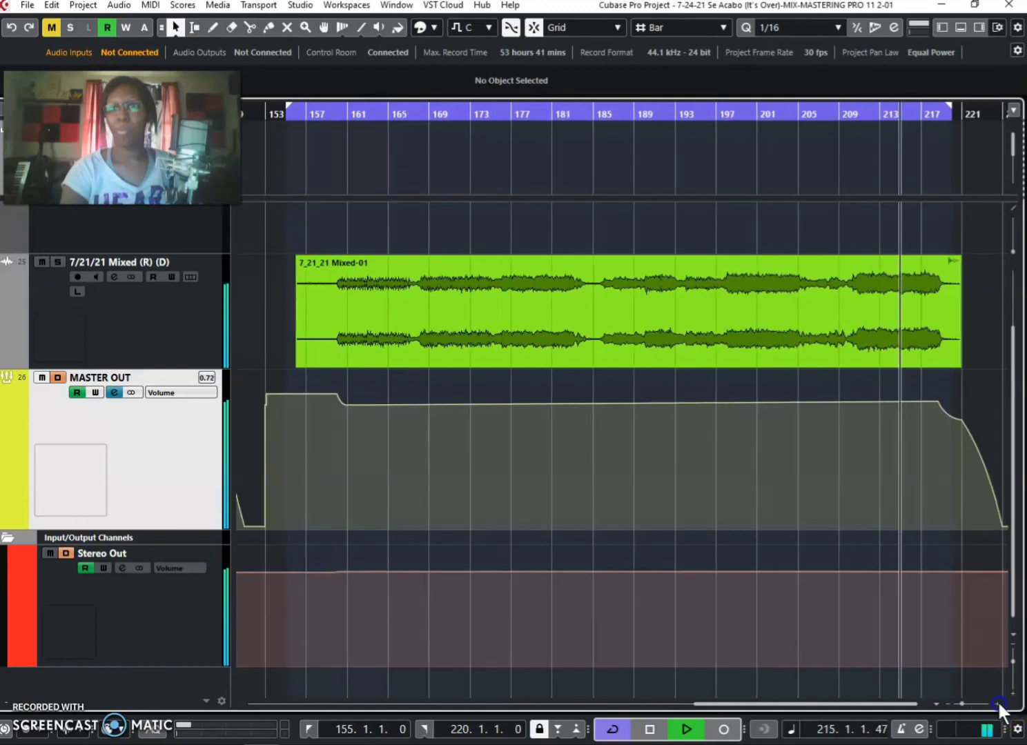
{"action": "left_click", "coordinate": [998, 704]}
{"action": "left_click_drag", "start_coordinate": [719, 706], "coordinate": [711, 707]}
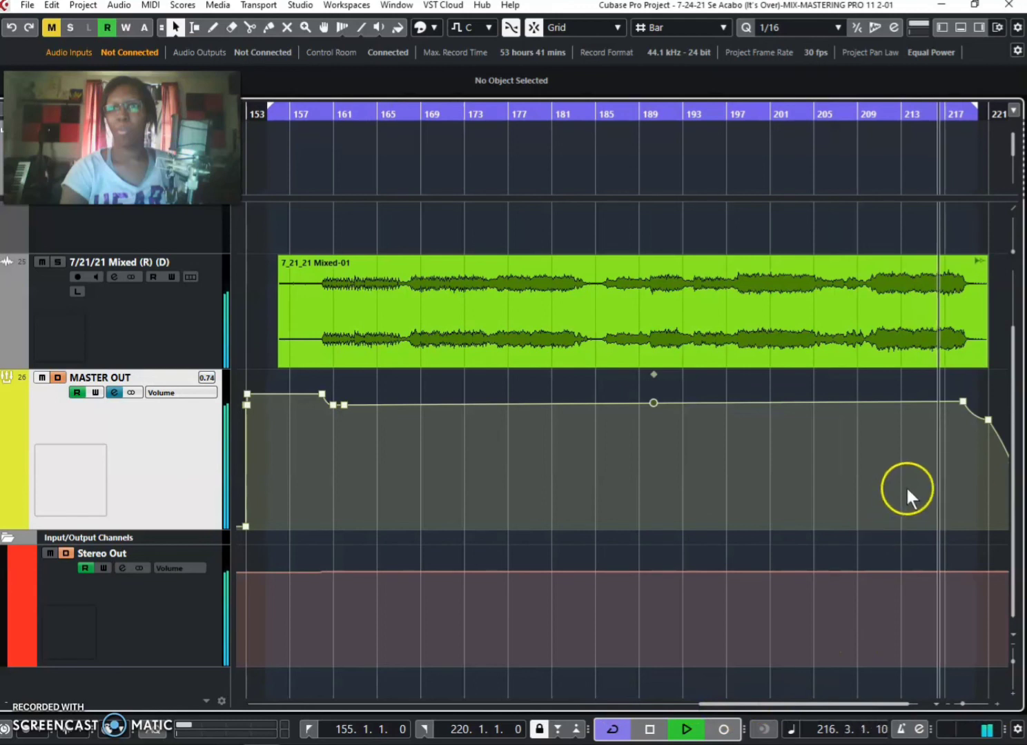
{"action": "left_click", "coordinate": [1005, 420]}
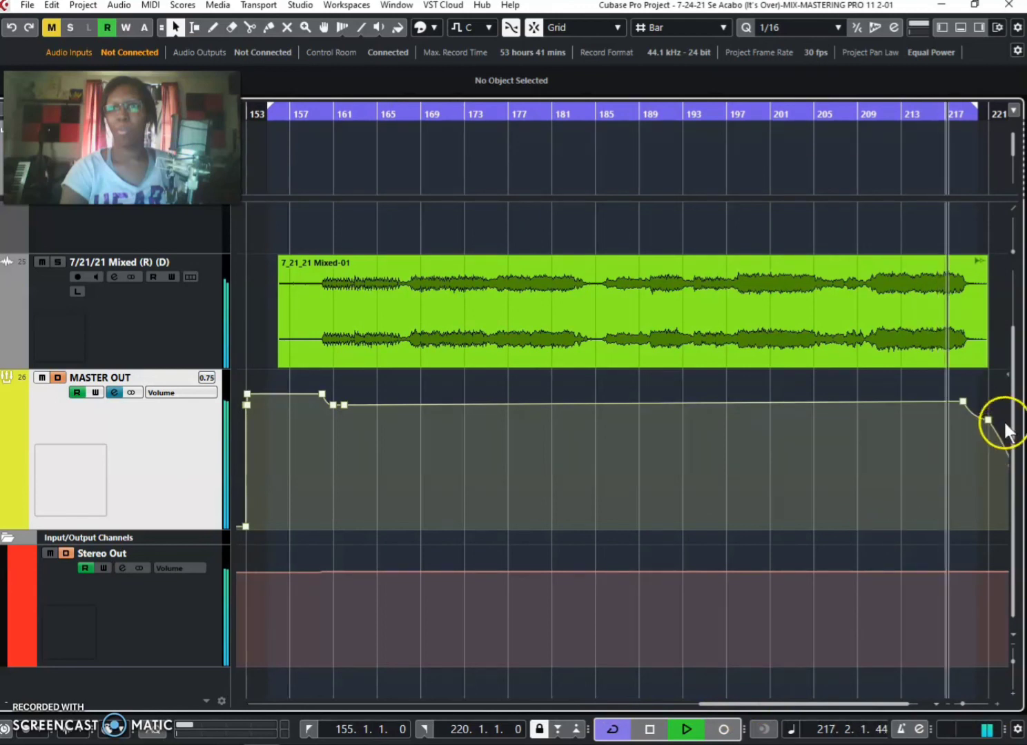
{"action": "left_click", "coordinate": [985, 222]}
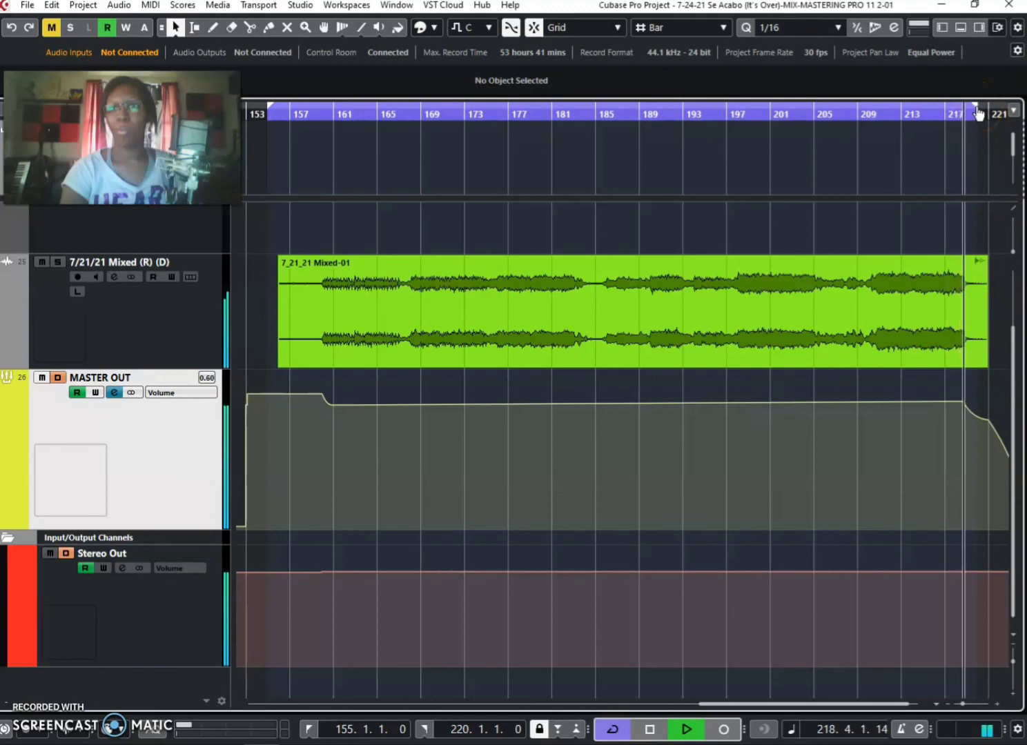
{"action": "left_click", "coordinate": [846, 208]}
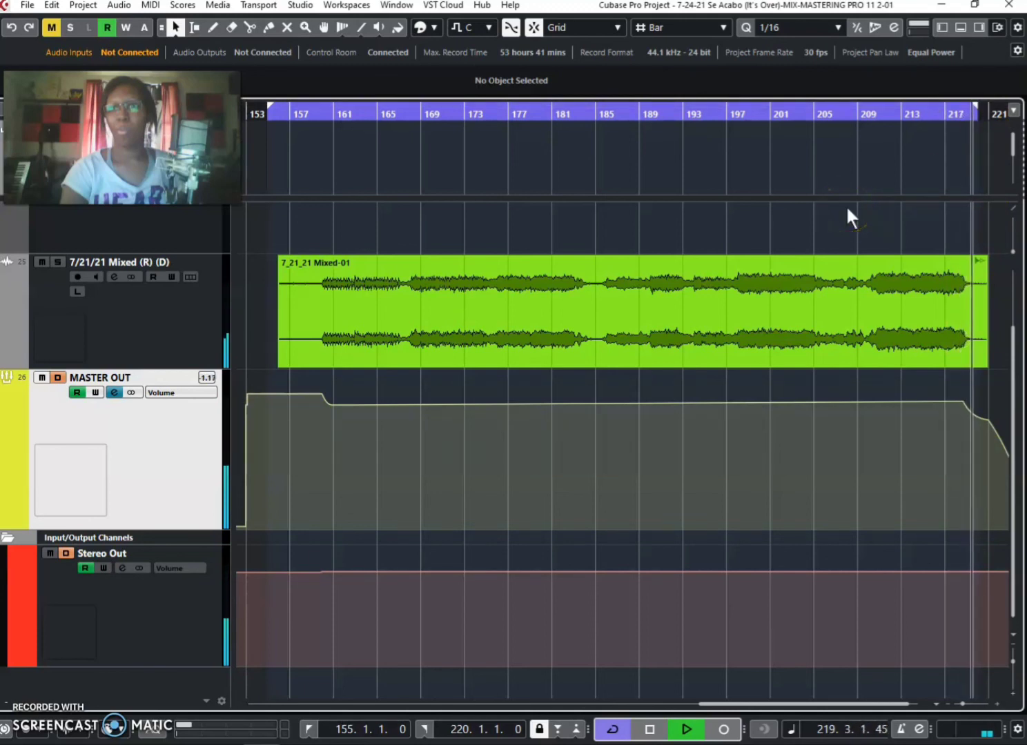